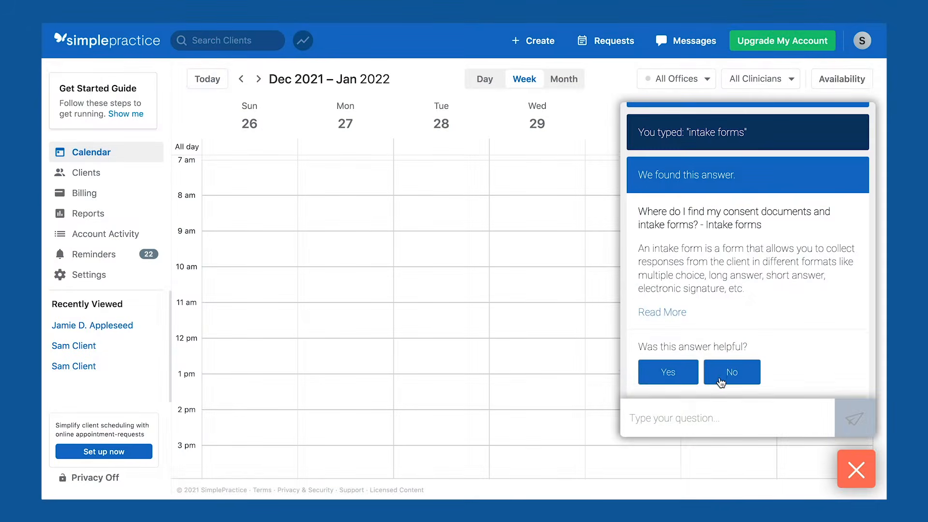
Answer No to 'Was this answer helpful?' on the intake forms answer and choose Contact Support.
click(722, 376)
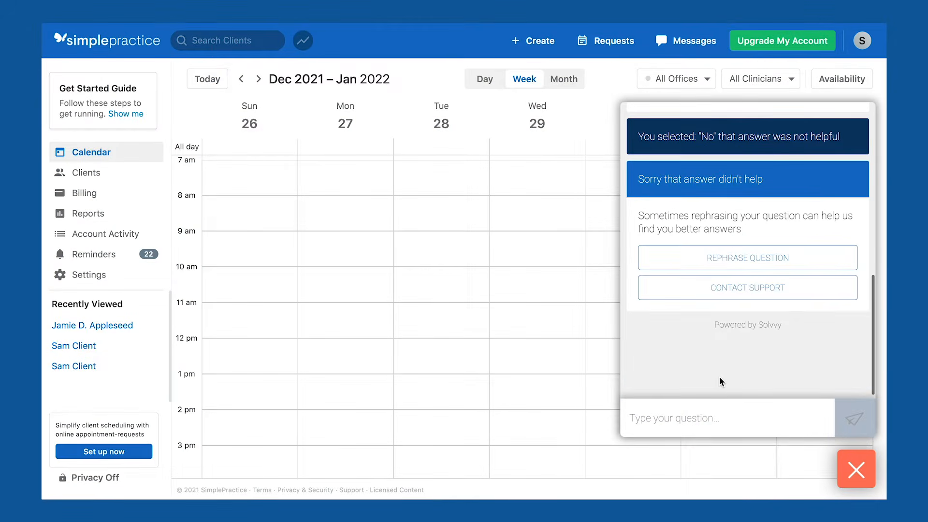
click(745, 296)
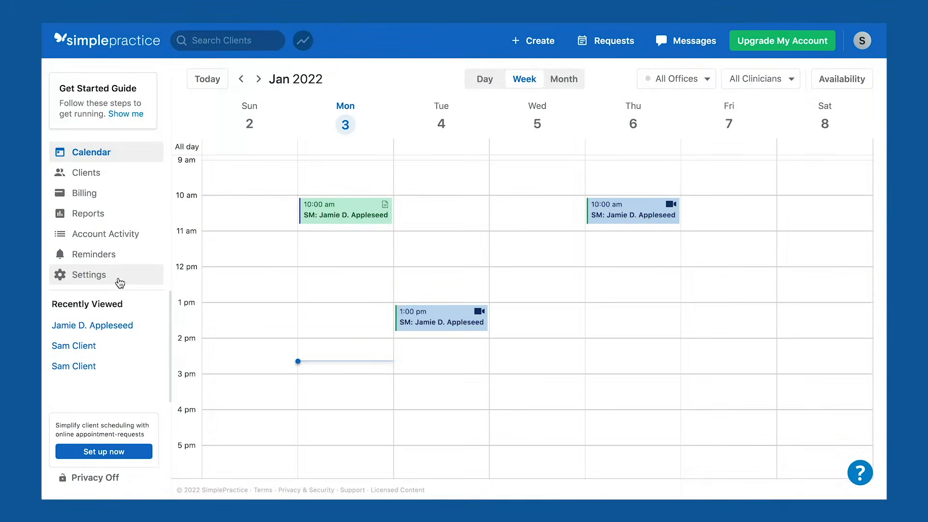
In Settings > My Profile, upload and apply the portrait as profile image, then review Account Information.
click(119, 283)
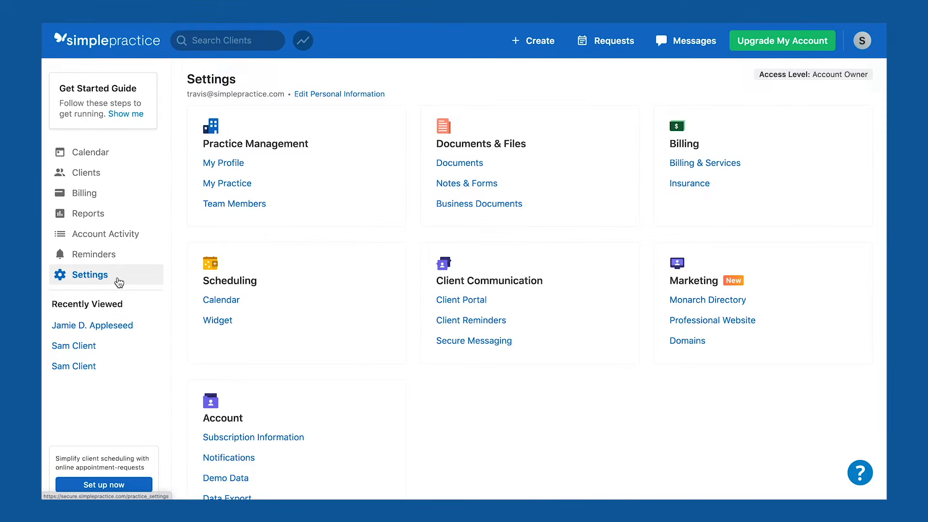
click(238, 167)
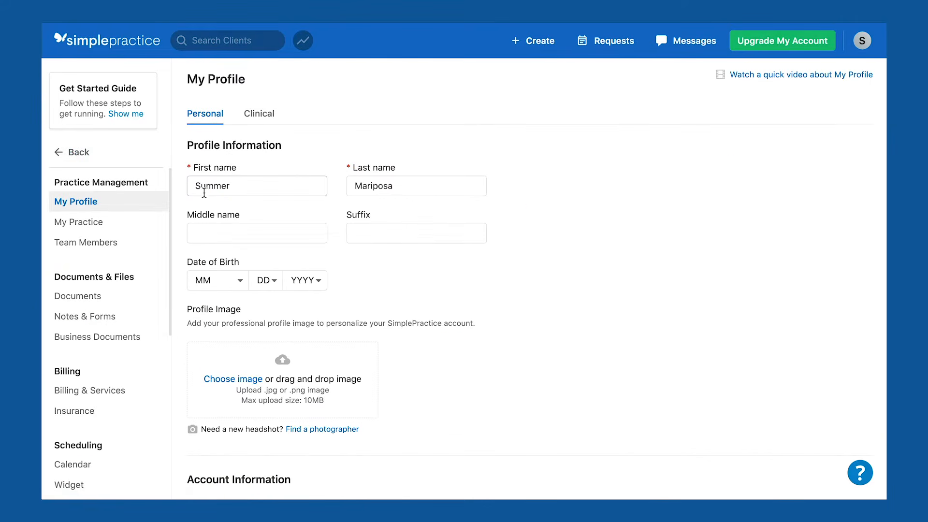
click(367, 232)
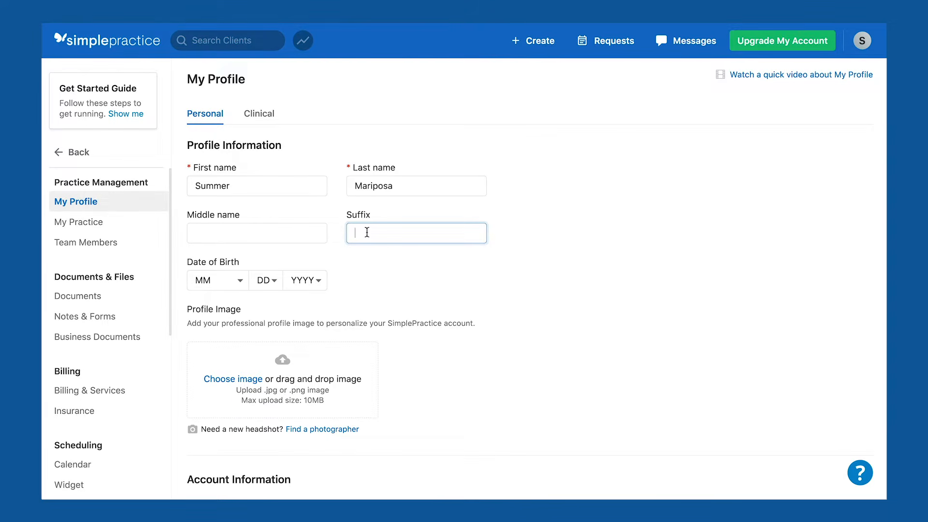
click(234, 380)
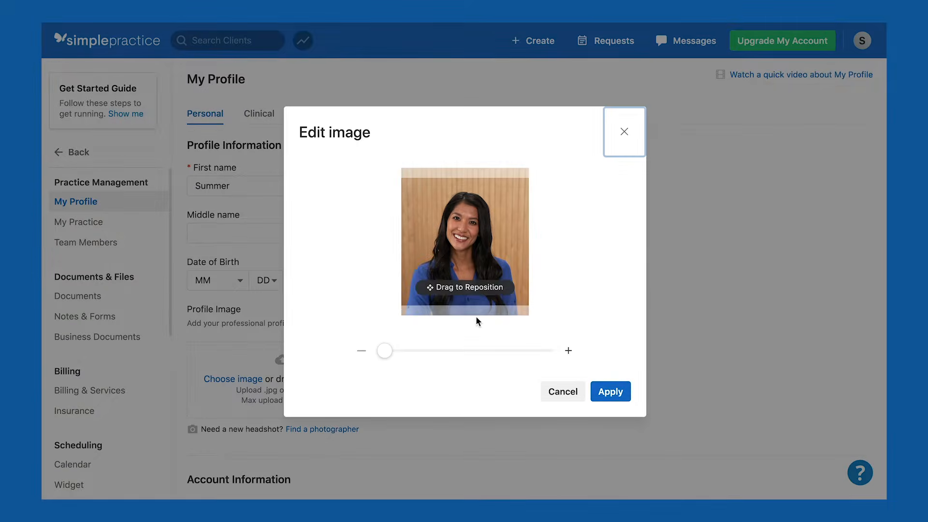
click(610, 392)
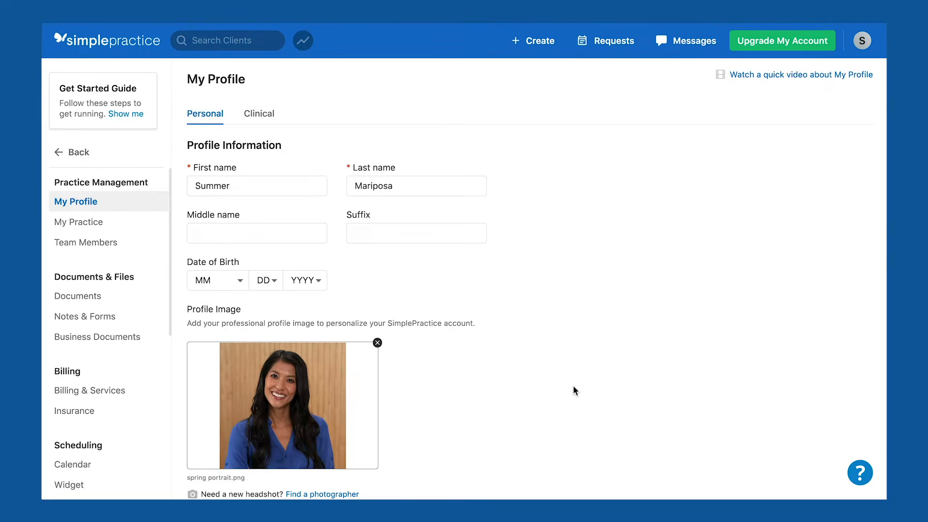
scroll(425, 355, down, 10)
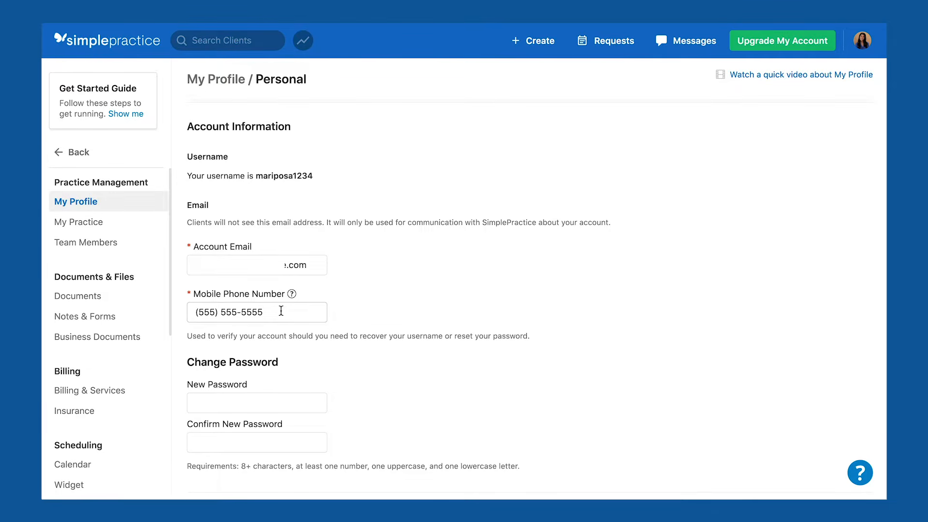
scroll(378, 451, up, 10)
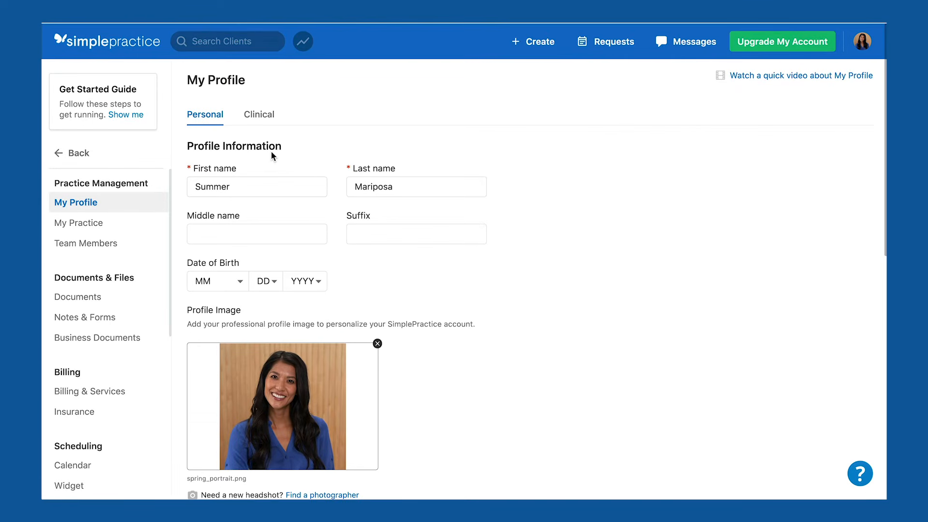
On the Clinical tab, add an LMFT license and enter its license number.
click(254, 122)
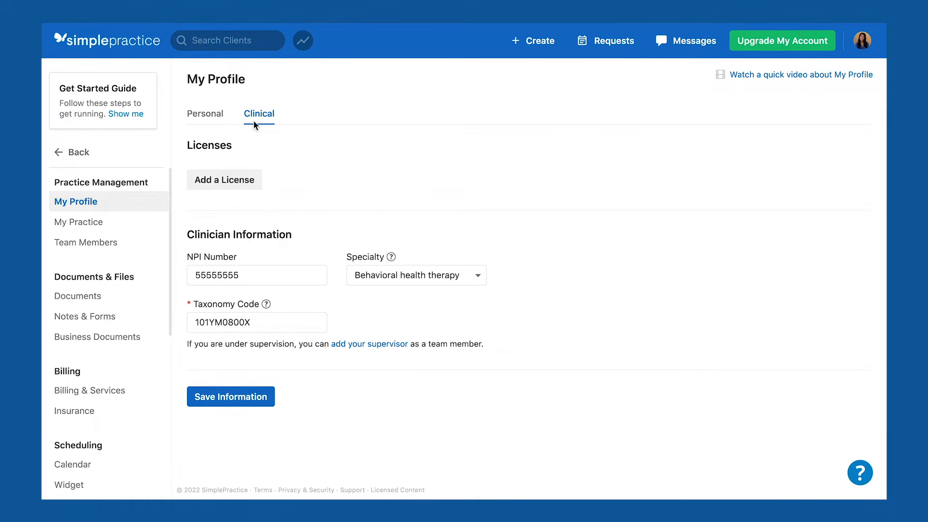
click(226, 185)
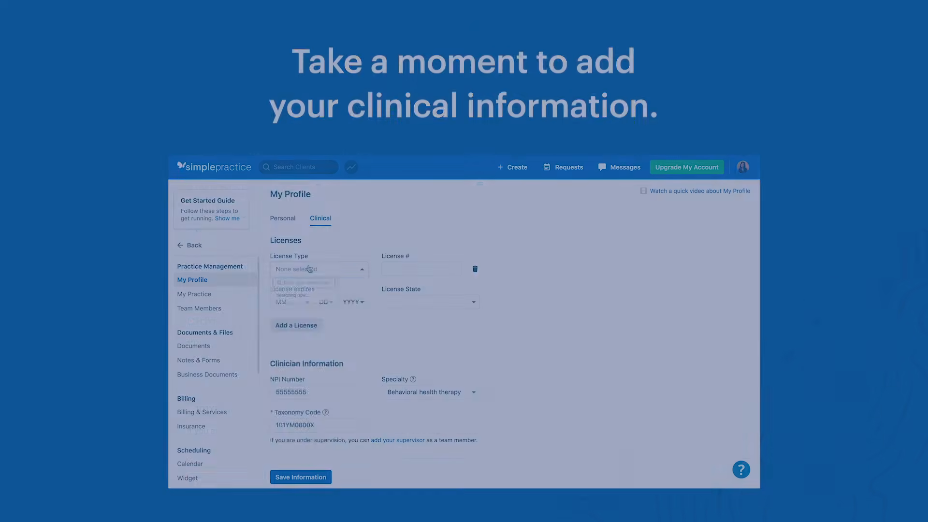
click(257, 186)
click(306, 308)
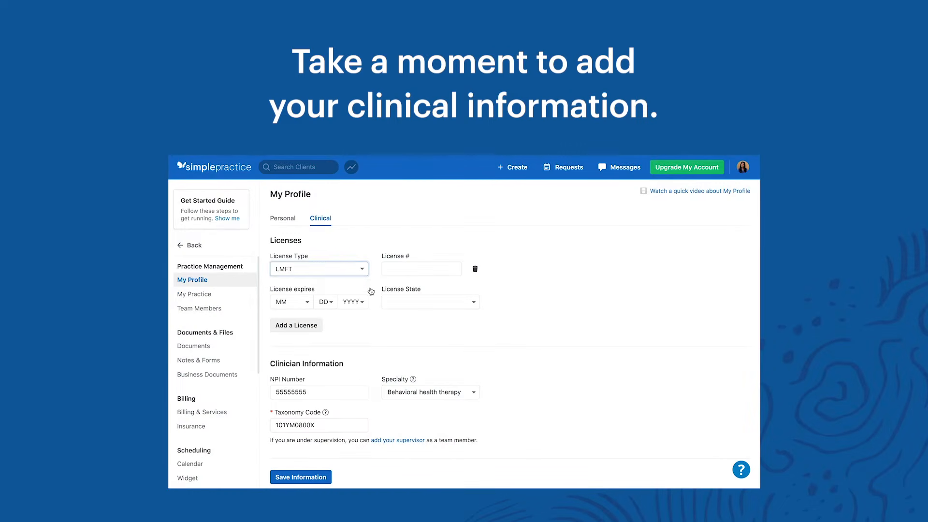
click(404, 268)
text(5)
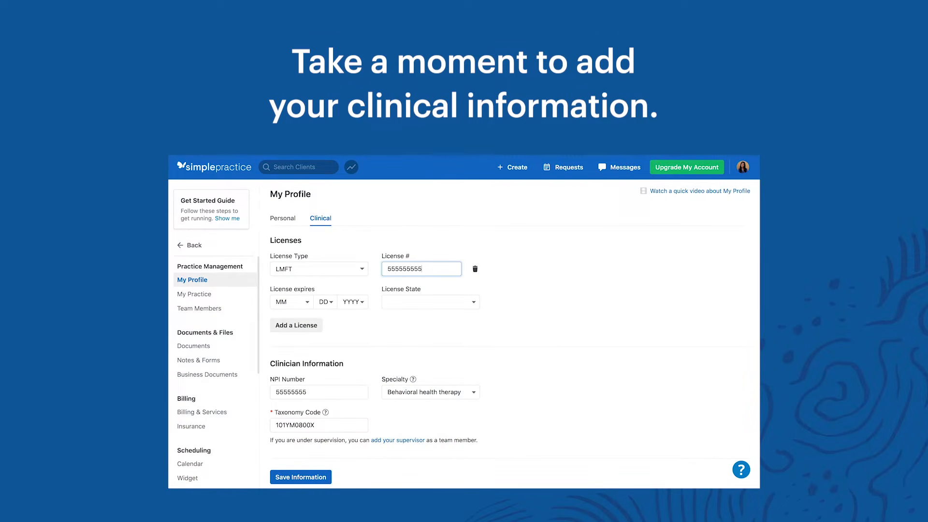
text(55555555)
Set the license expiry to January 1, 2028 and state CA, then save the clinical information.
click(290, 302)
click(285, 311)
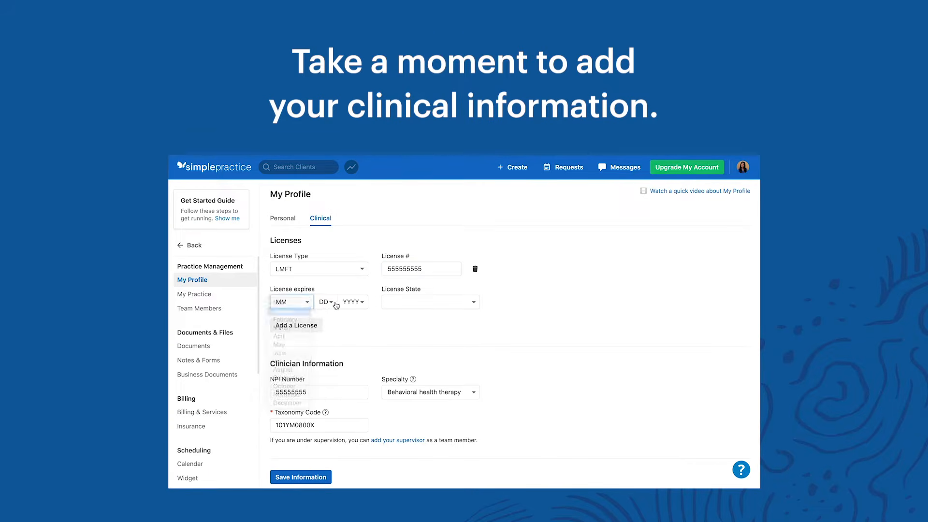
click(323, 302)
click(327, 311)
click(358, 303)
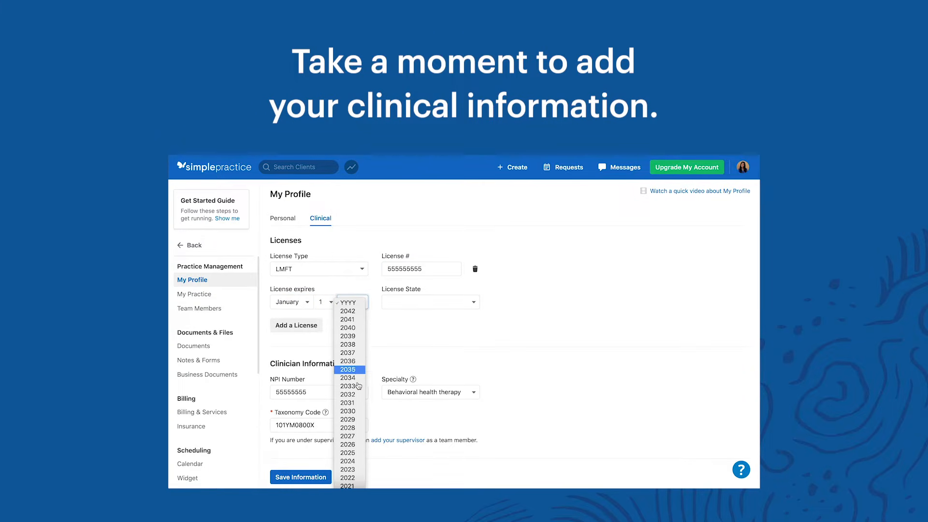
click(362, 429)
click(411, 302)
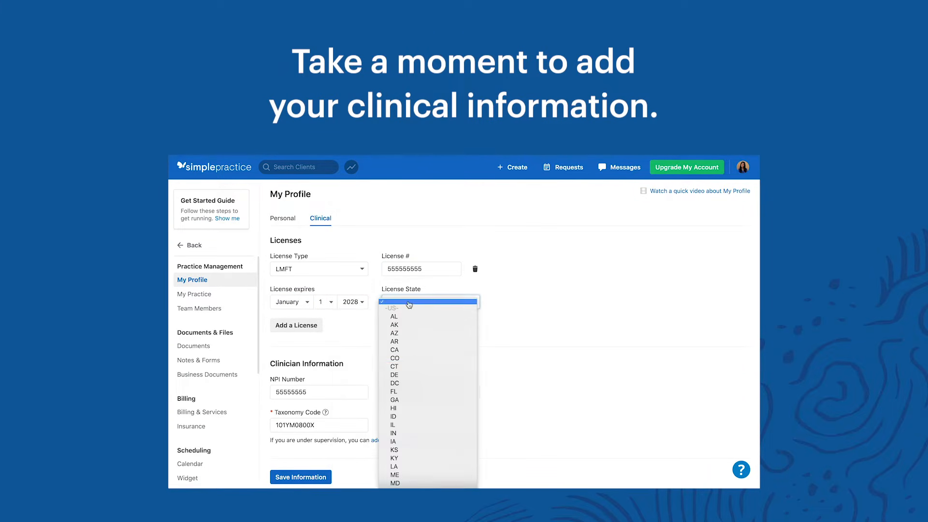
click(411, 355)
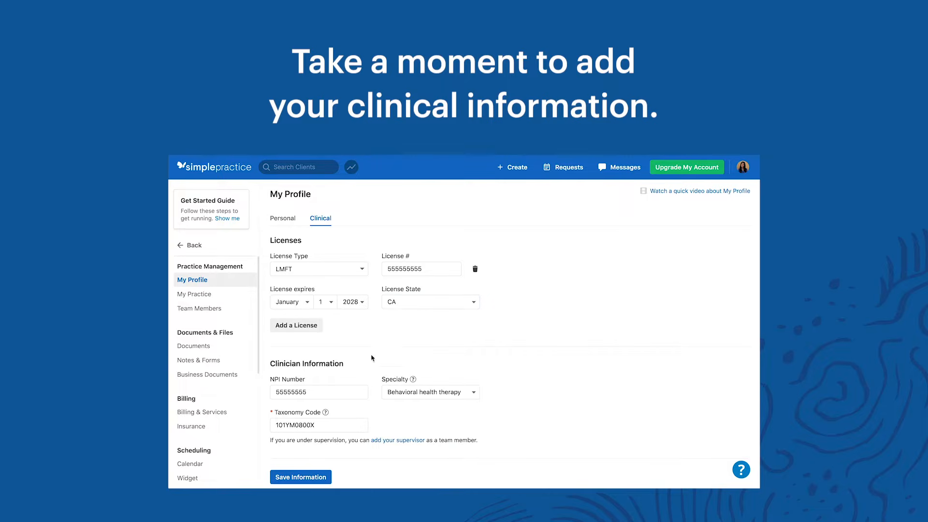
click(318, 475)
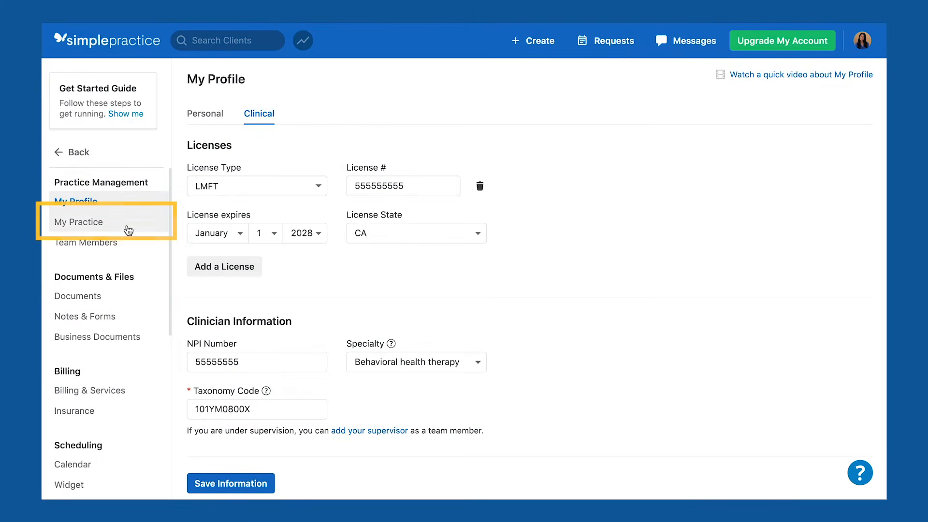
Keep the 'Allow at least 24hrs before appt' cancellation policy in My Practice, save, and view Locations.
click(102, 227)
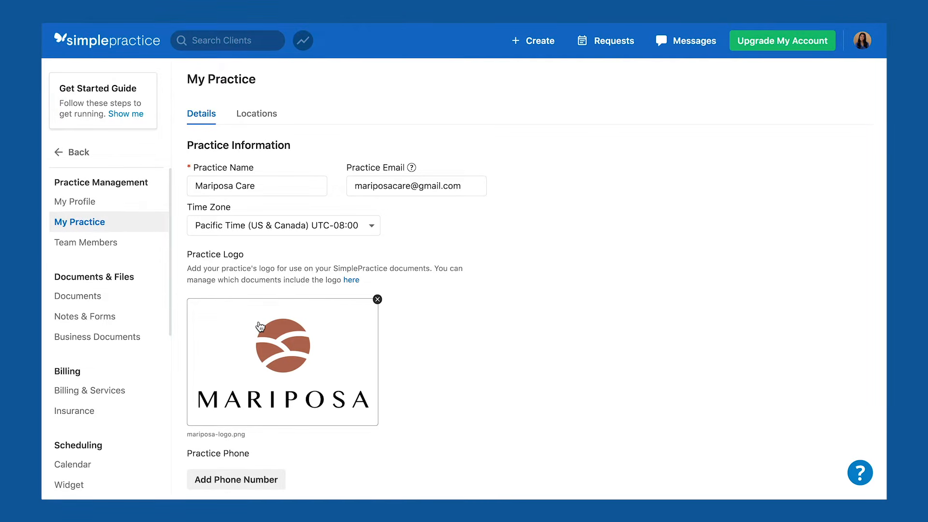
scroll(259, 326, down, 5)
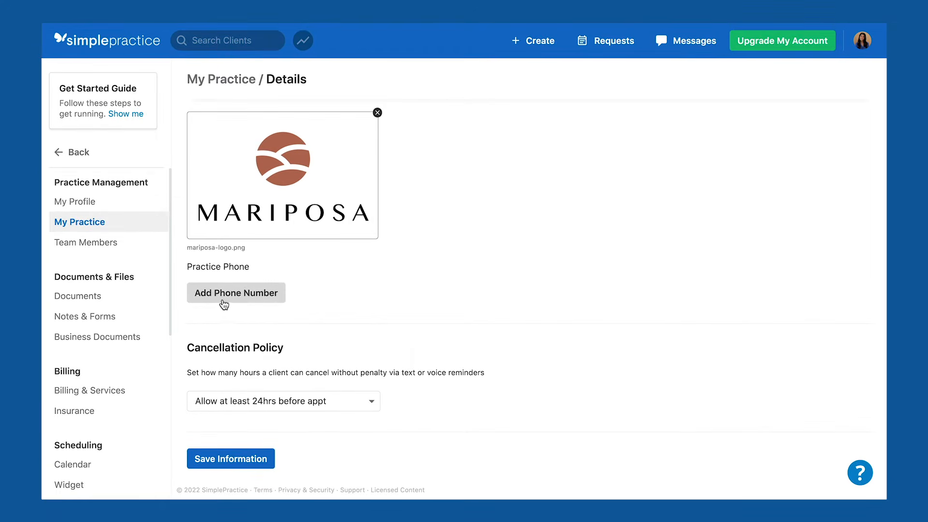
click(269, 403)
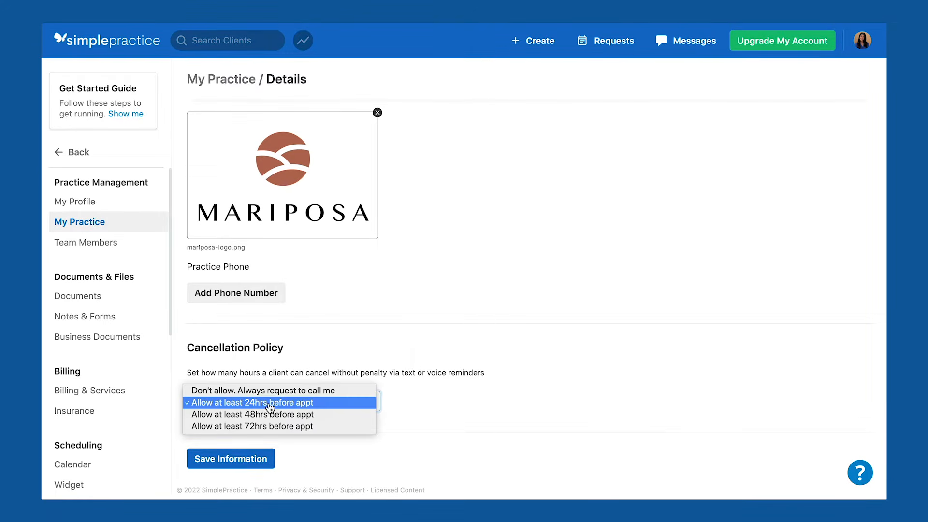
click(269, 403)
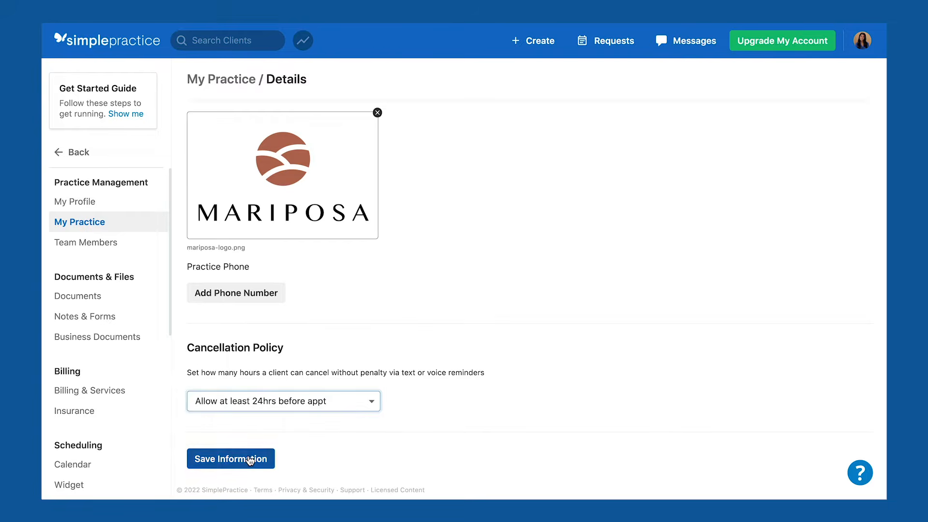
click(249, 458)
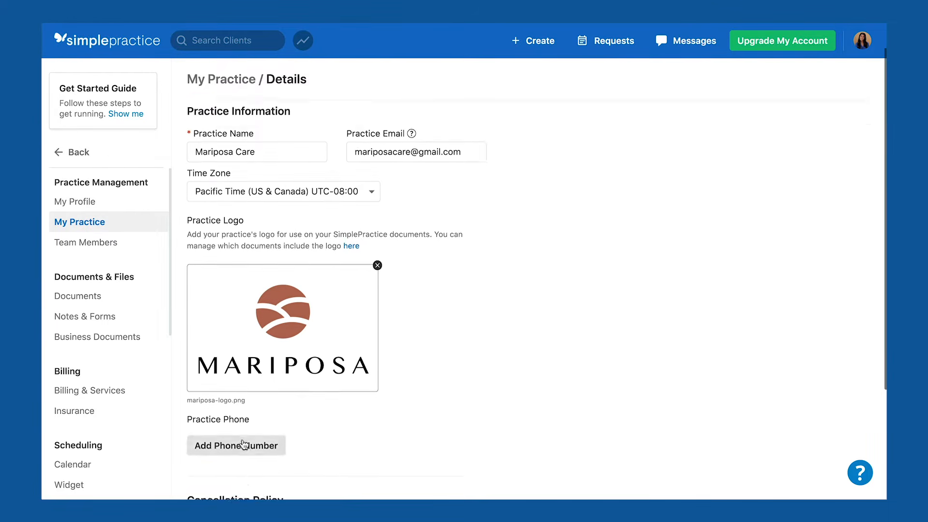
click(256, 121)
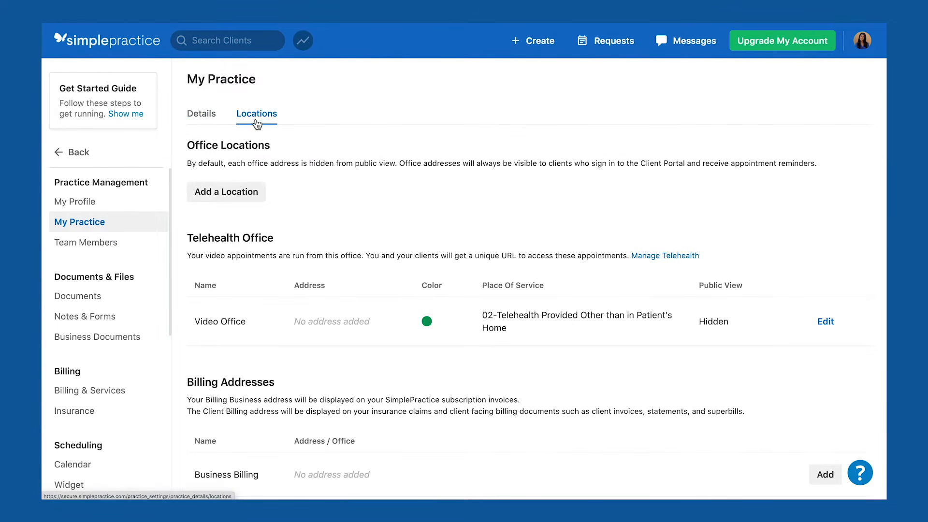
Add an office location 'Mariposa Care Office' at 444 Main St., Santa Monica, CA 90405.
click(224, 201)
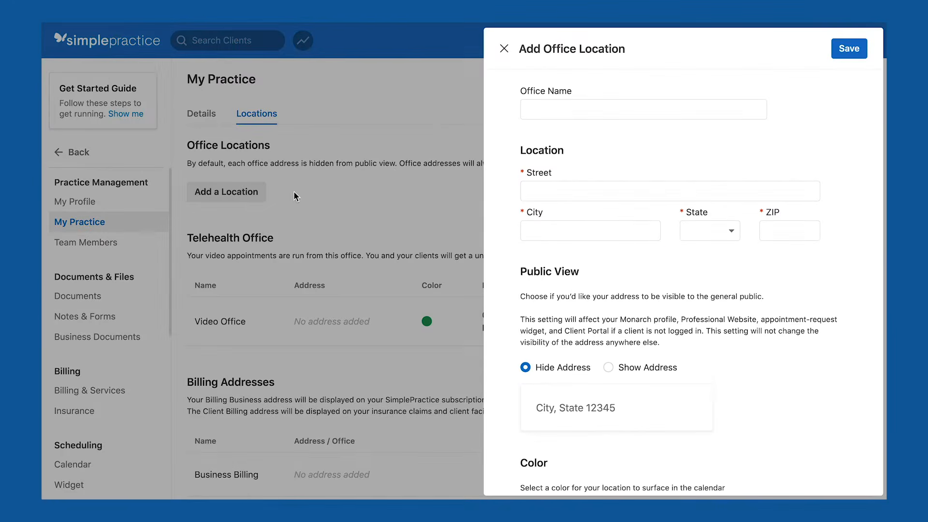
click(529, 114)
text(Mariposa Care Office)
key(Tab)
text(444 Main St.)
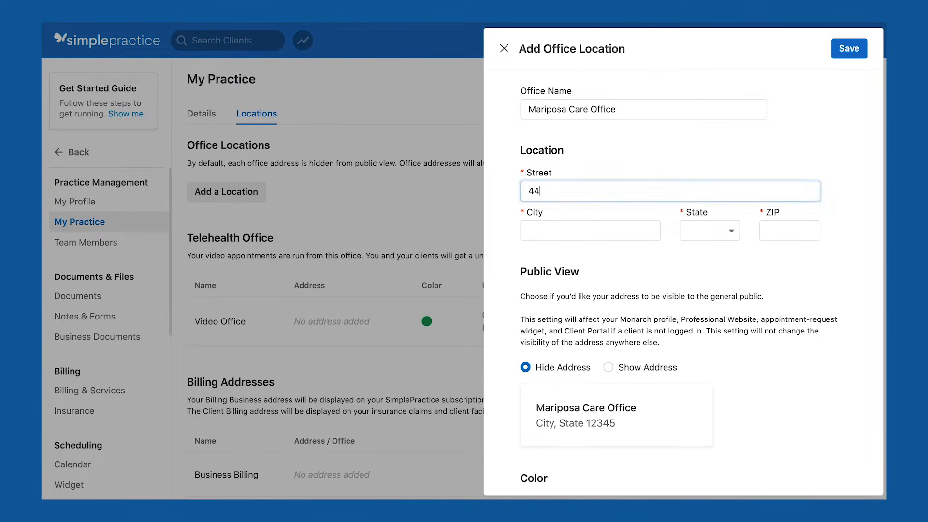
key(Tab)
text(Santa Monica)
key(Tab)
text(CA)
key(Tab)
text(90405)
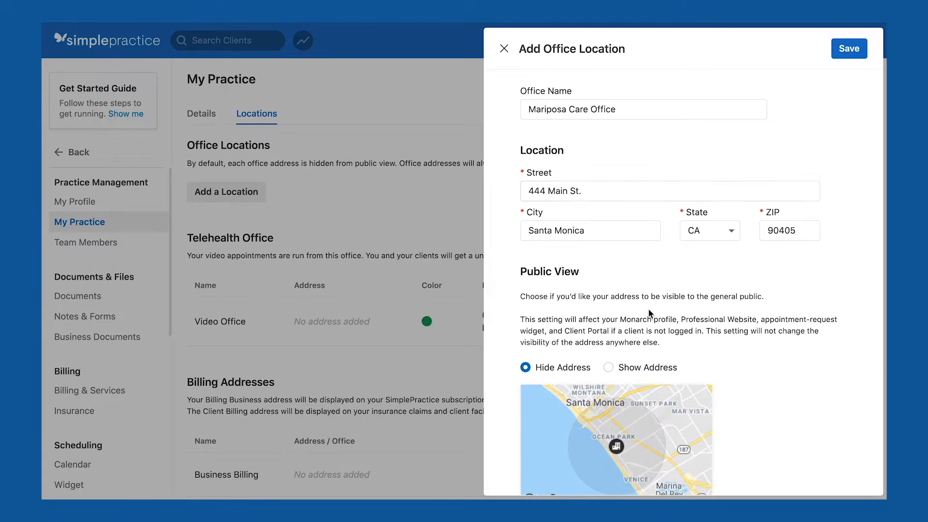
Show the address publicly, pick the light-blue color, keep 11 - Office, and save the location.
scroll(648, 308, down, 2)
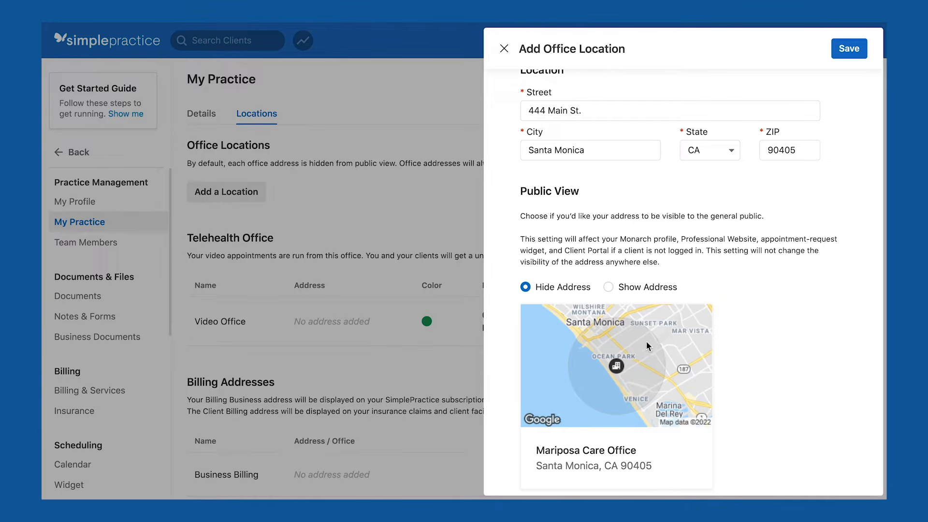
click(609, 288)
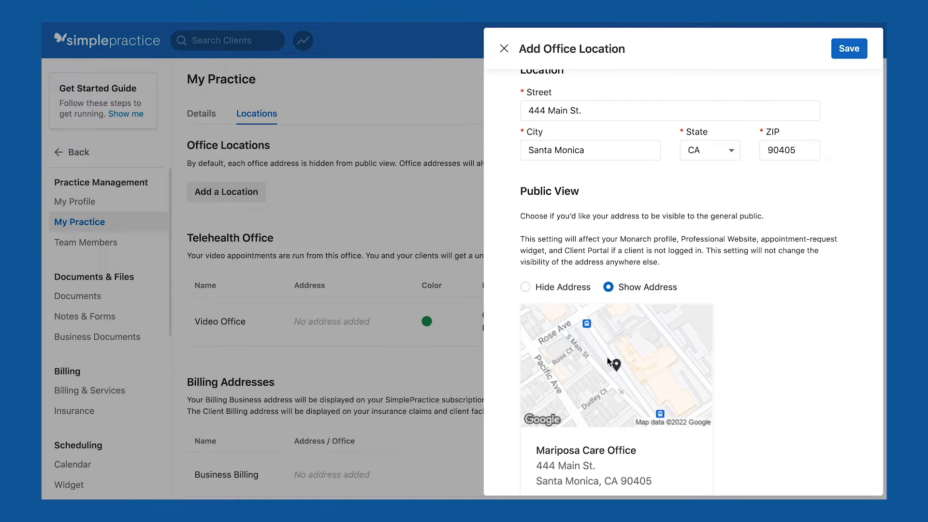
scroll(749, 360, down, 2)
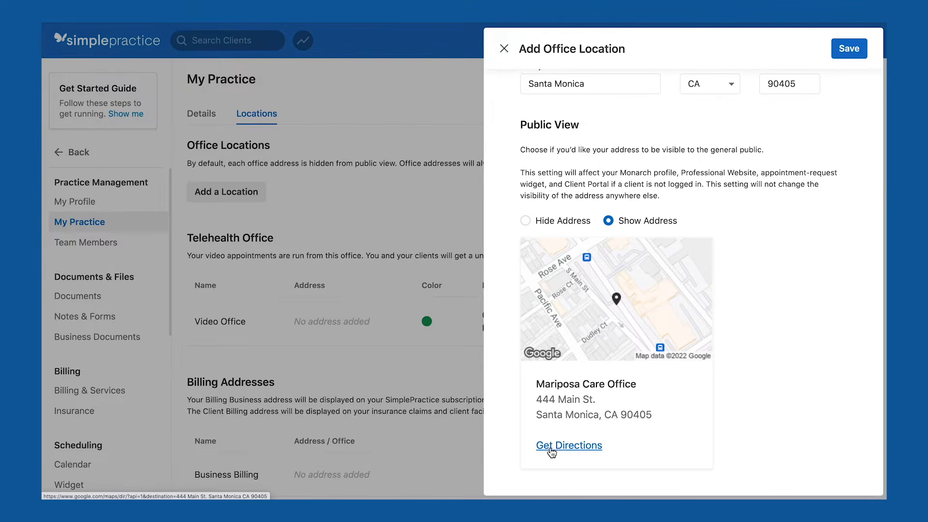
scroll(767, 376, down, 3)
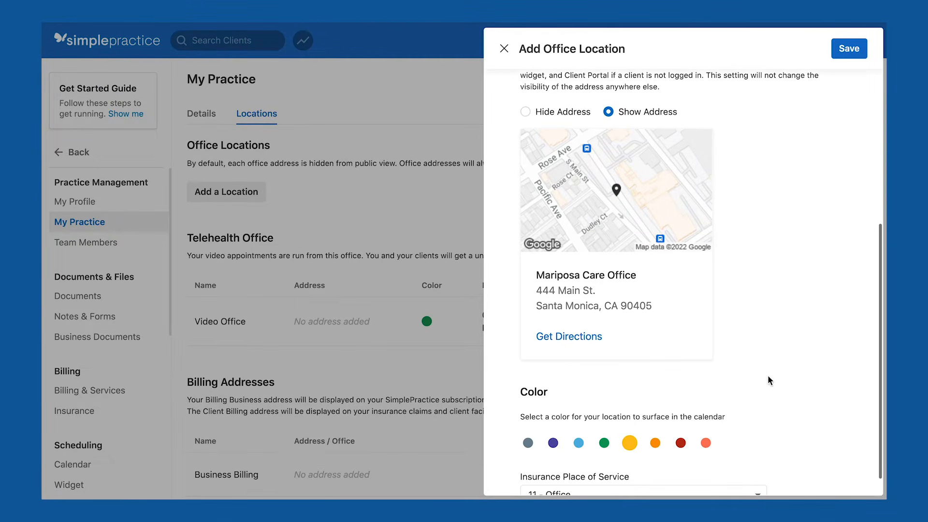
click(579, 446)
scroll(702, 428, down, 1)
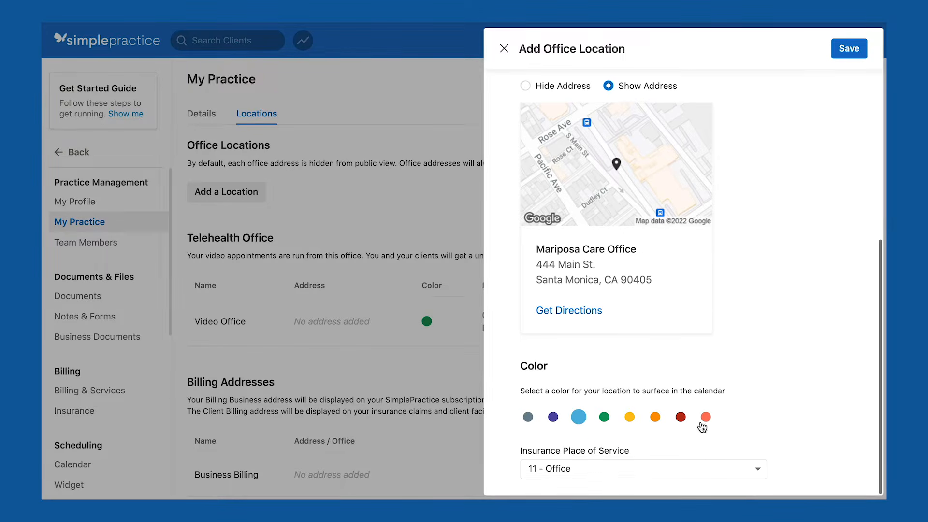
click(623, 469)
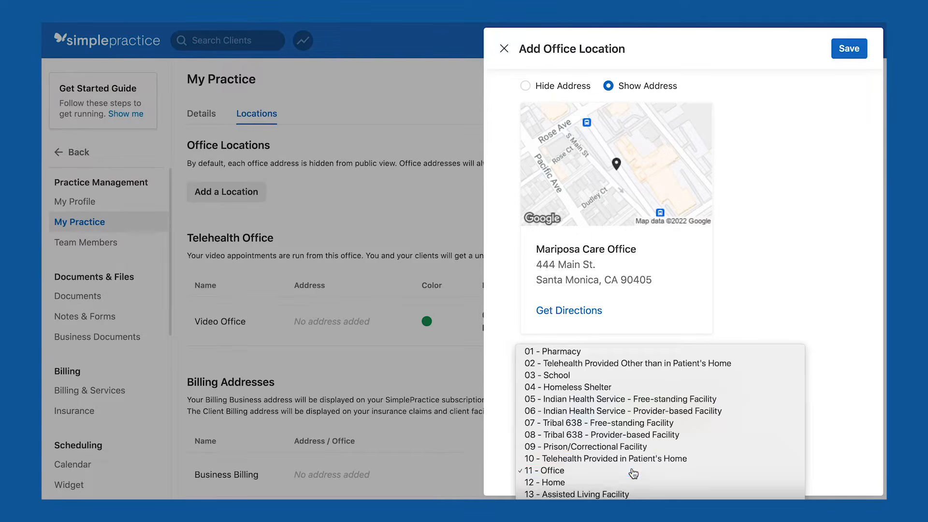
click(784, 334)
click(845, 51)
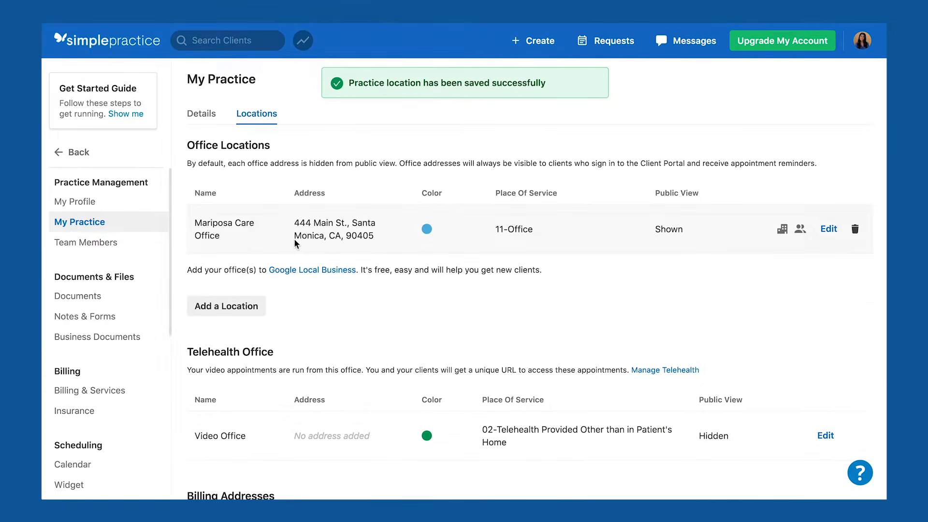
Add another location named 'Phone consult call'.
click(246, 357)
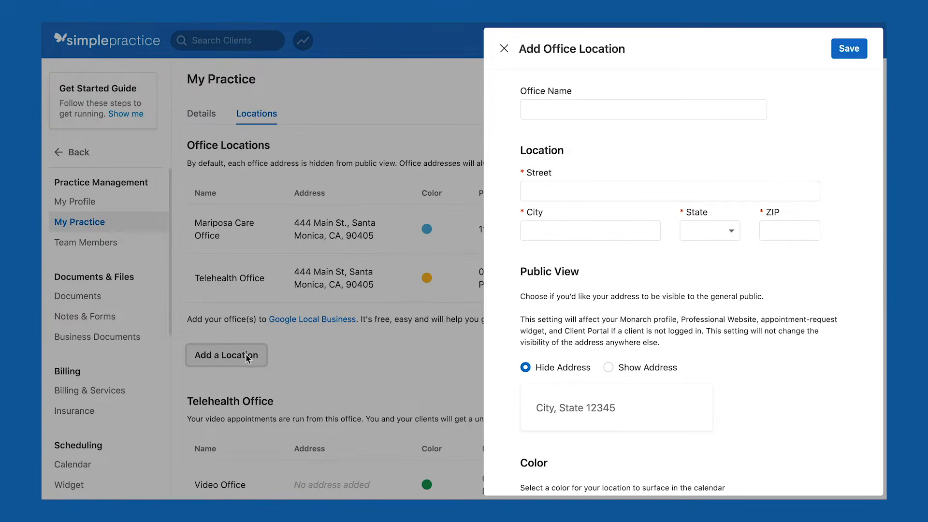
click(587, 112)
text(Phone)
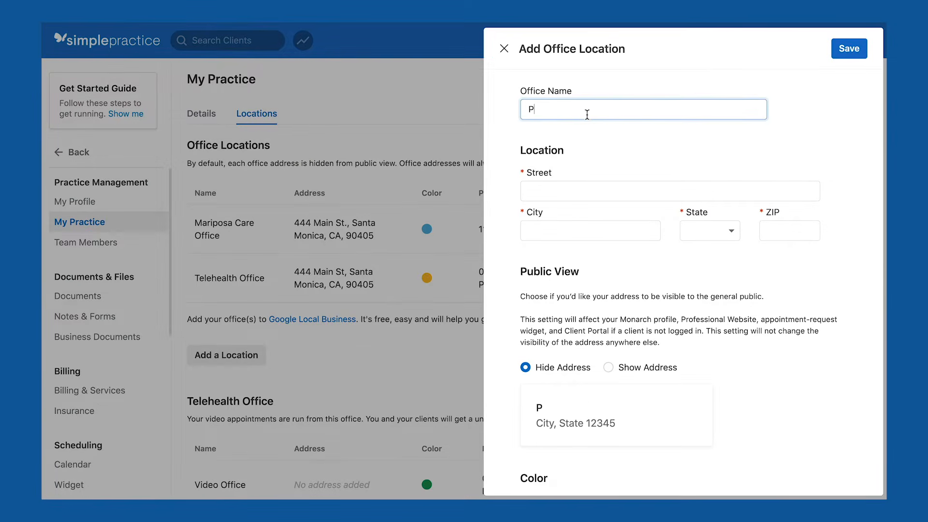
text( consult call)
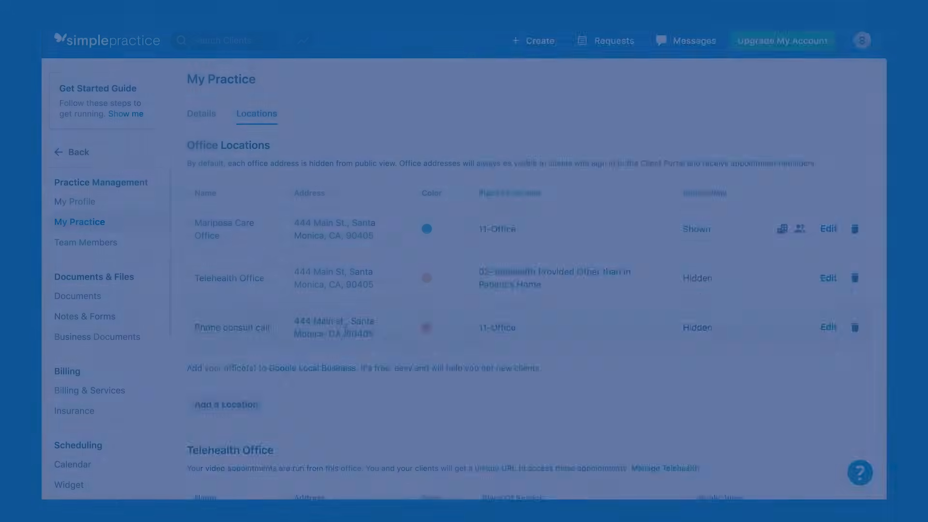
scroll(344, 329, down, 4)
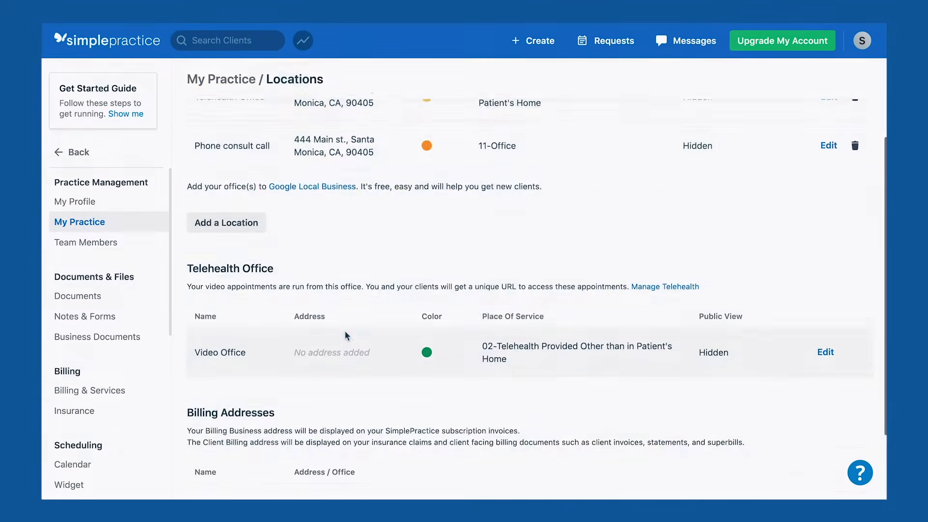
scroll(345, 333, down, 3)
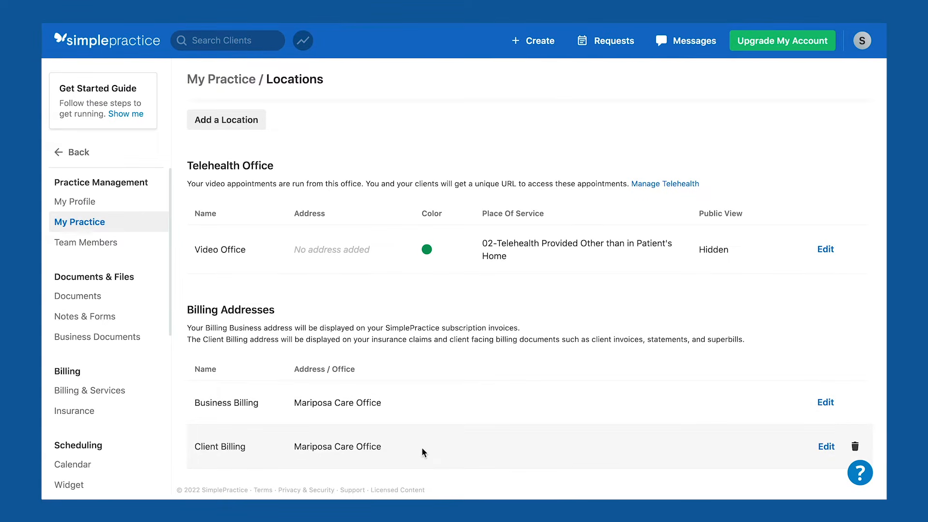
Keep Mariposa Care Office as the client billing address.
click(824, 448)
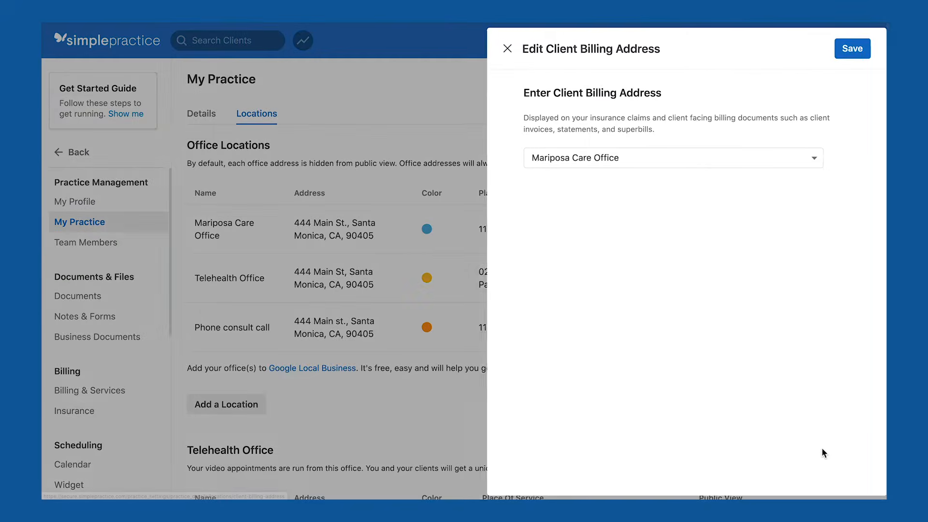
click(628, 167)
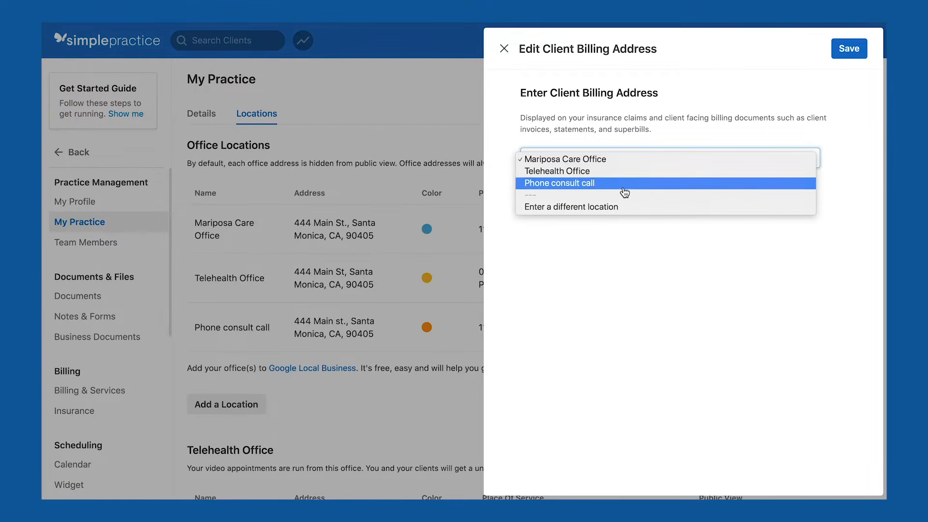
click(624, 159)
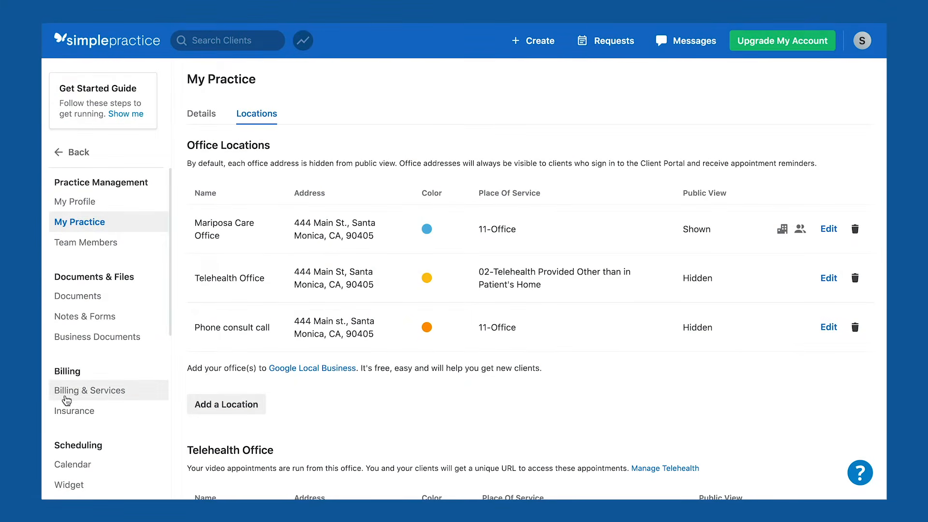
In Billing & Services, set Service Description to 'Use Appointment Service and Description'.
click(78, 400)
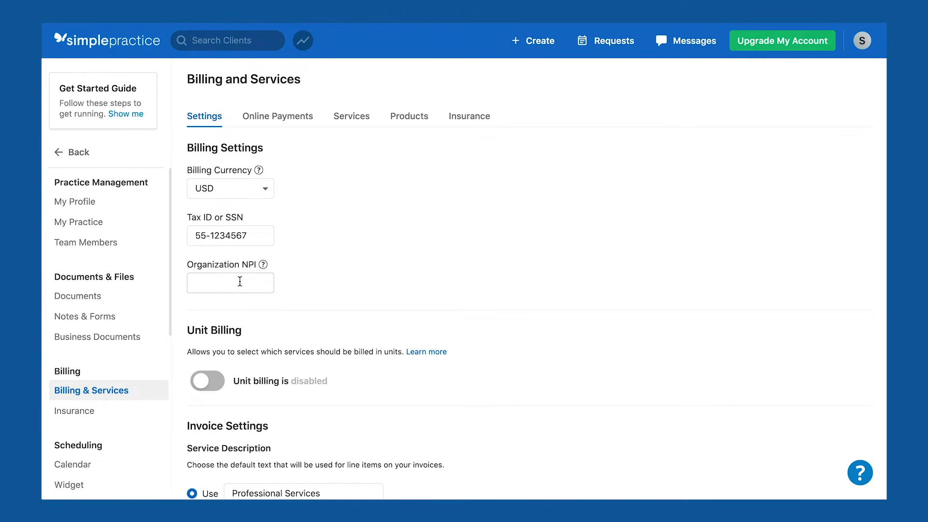
scroll(342, 283, down, 4)
scroll(344, 283, down, 2)
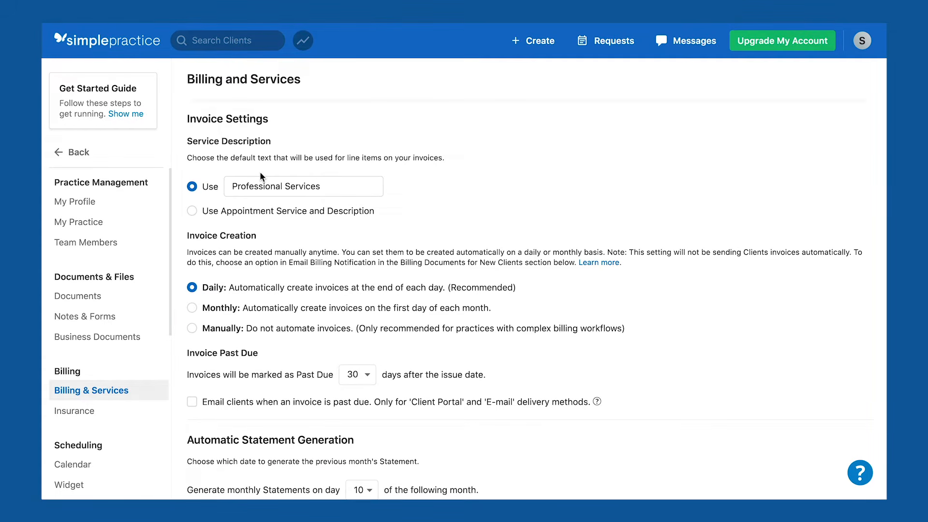
click(192, 212)
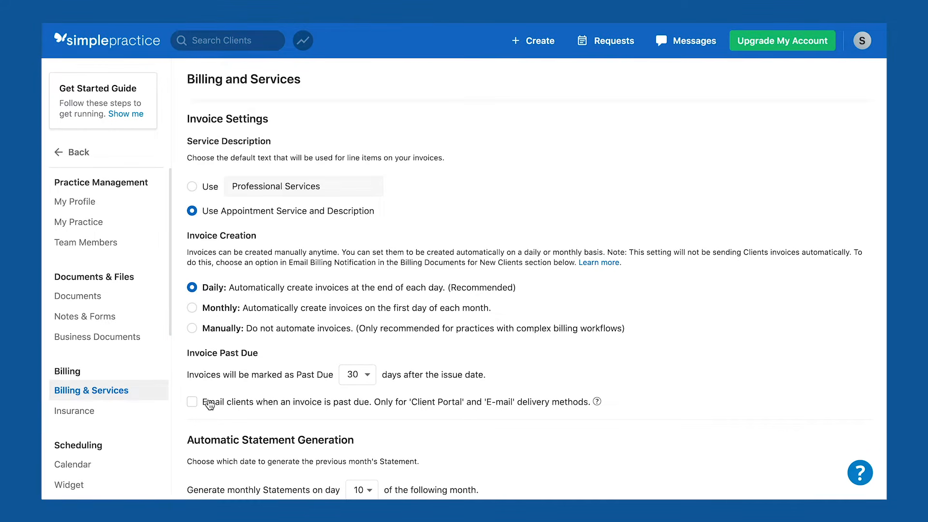
Leave past-due invoice emails off and save the billing settings.
click(192, 403)
click(192, 404)
scroll(247, 408, down, 10)
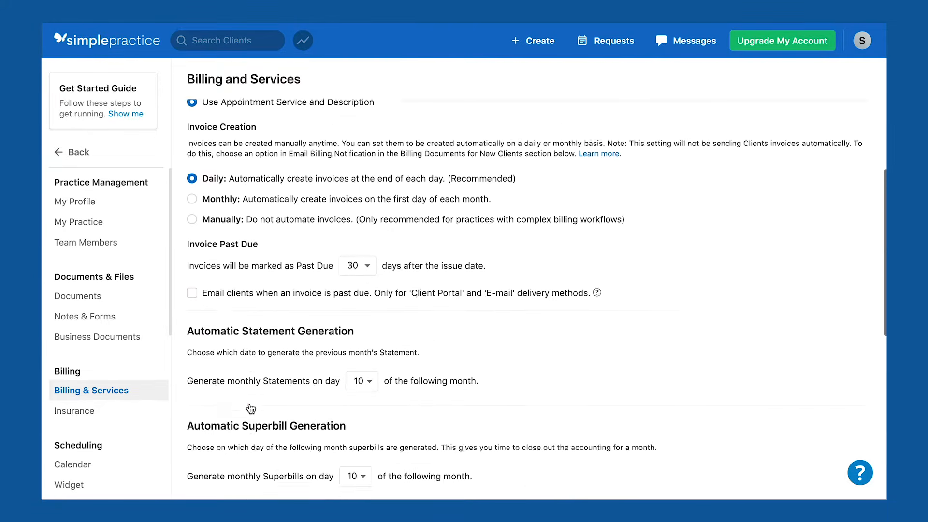
click(215, 459)
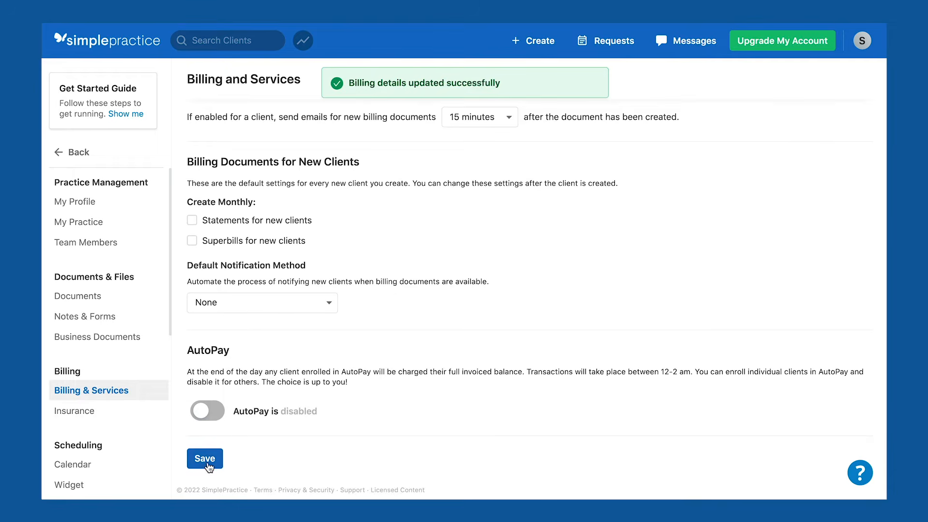
scroll(266, 379, up, 10)
scroll(266, 378, up, 6)
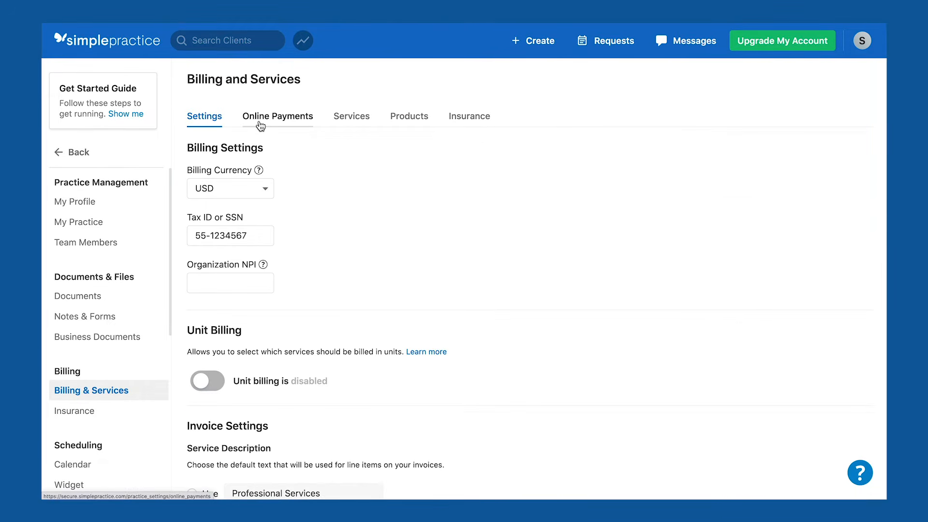
Open the Online Payments tab in Billing & Services.
click(260, 126)
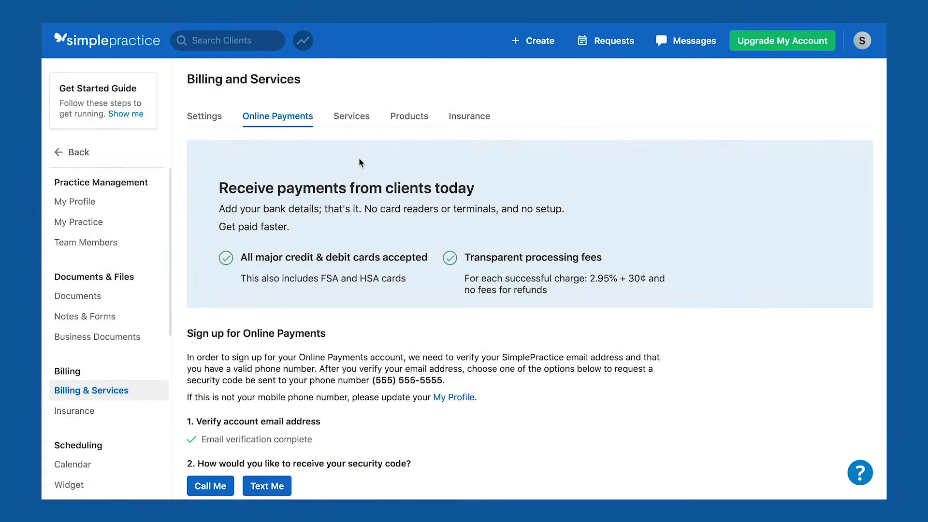
On the Services tab, preview 90834 Psychotherapy, 45 min, then start an Add New Service form.
click(355, 124)
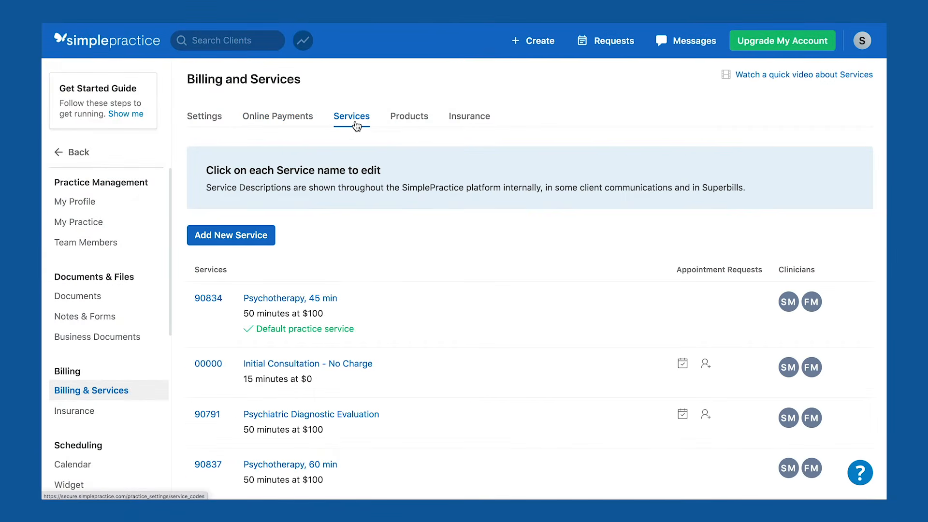
click(283, 300)
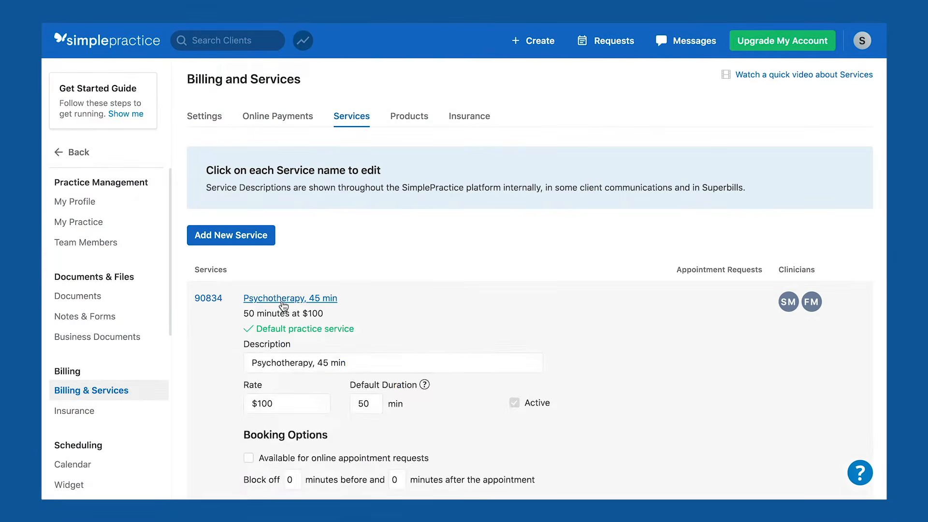
click(226, 241)
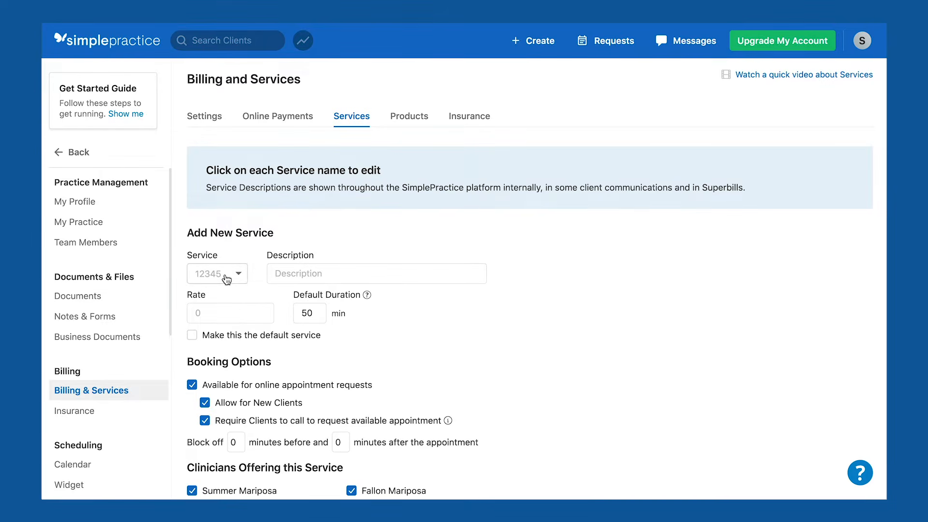
click(316, 274)
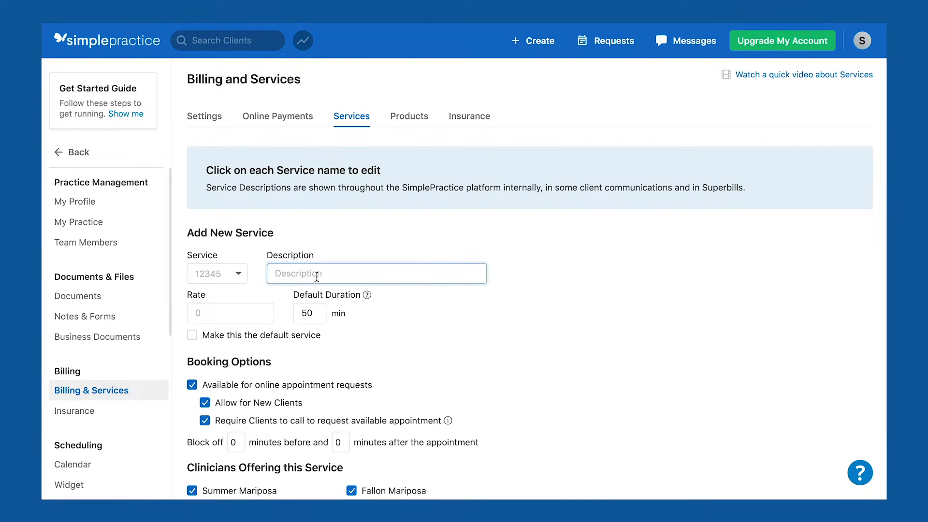
click(231, 310)
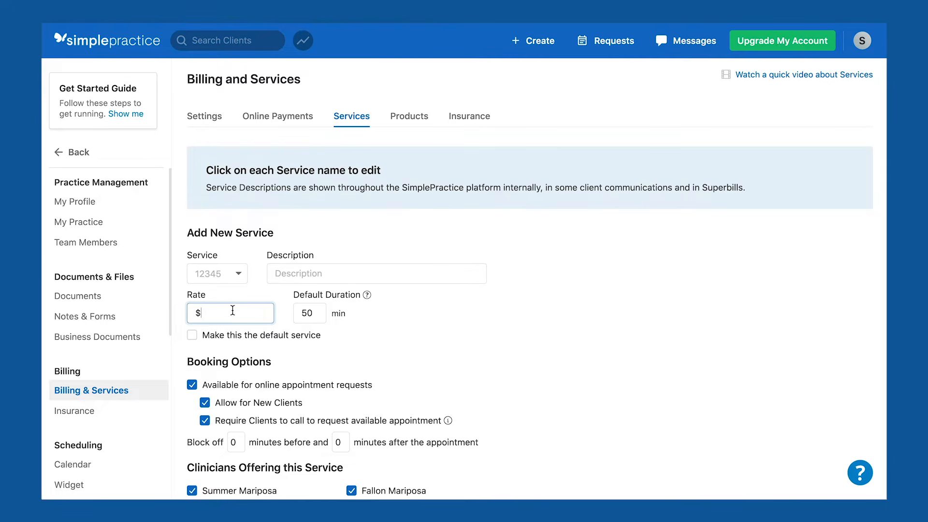
double_click(318, 312)
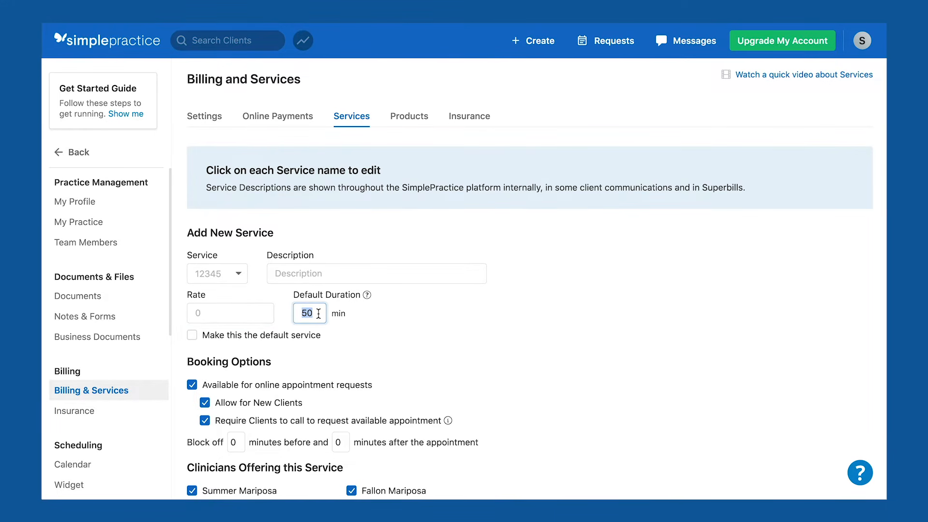
click(318, 313)
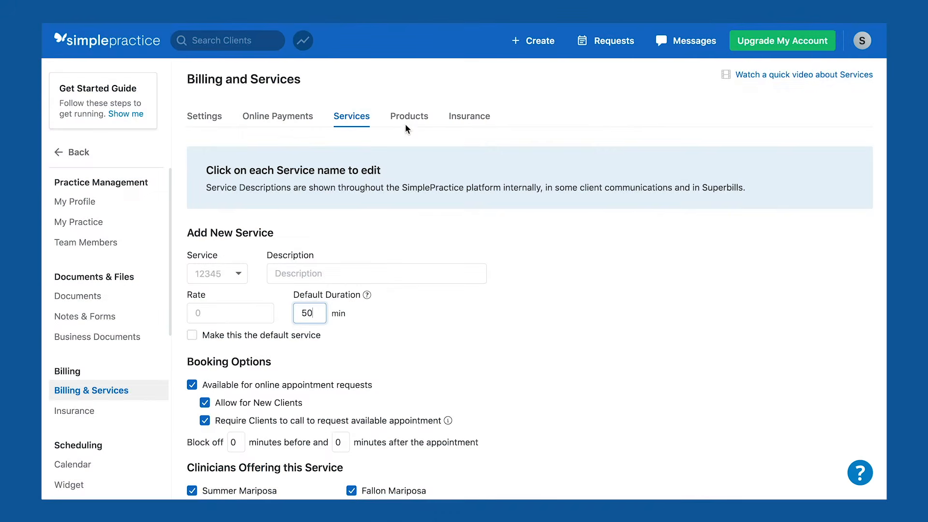
Add a 'Stress book' product priced at 14.95, then check the Insurance tab.
click(406, 124)
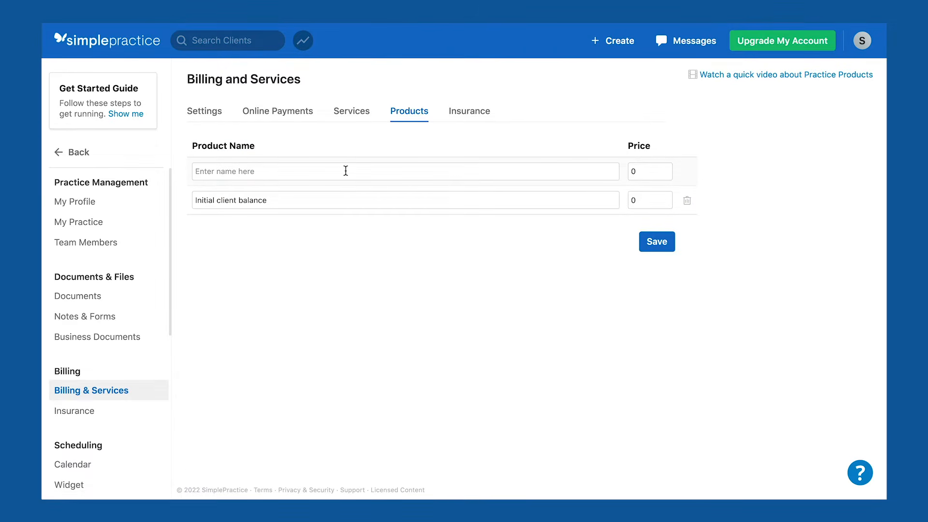
click(346, 170)
text(S)
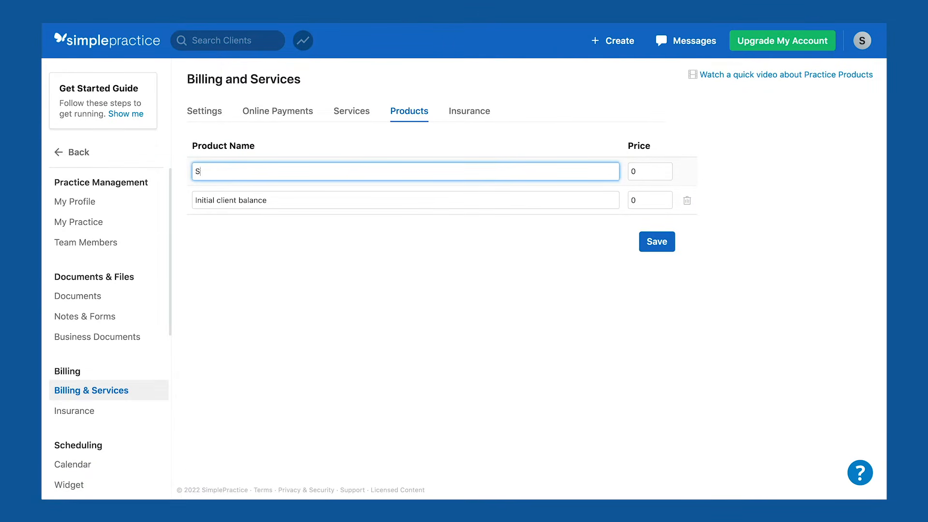
text(trees book)
click(650, 170)
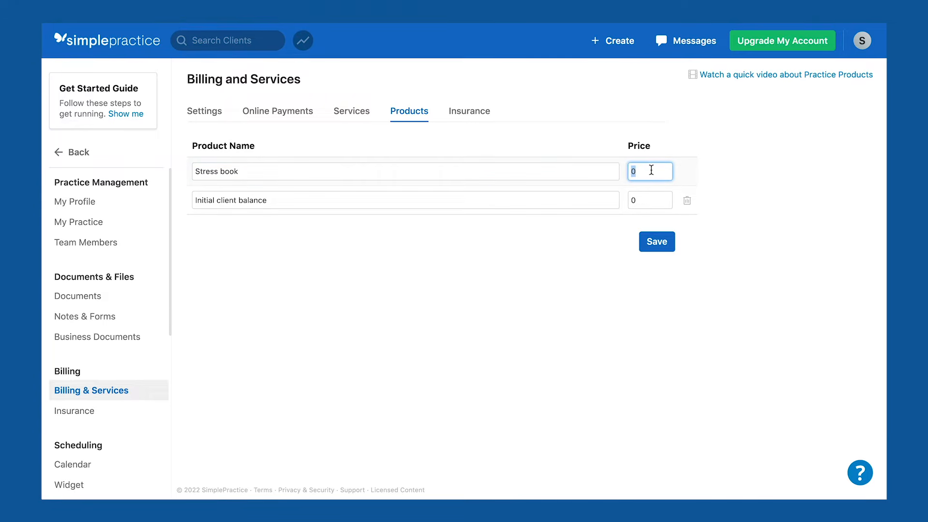
text(14.95)
click(686, 173)
click(656, 244)
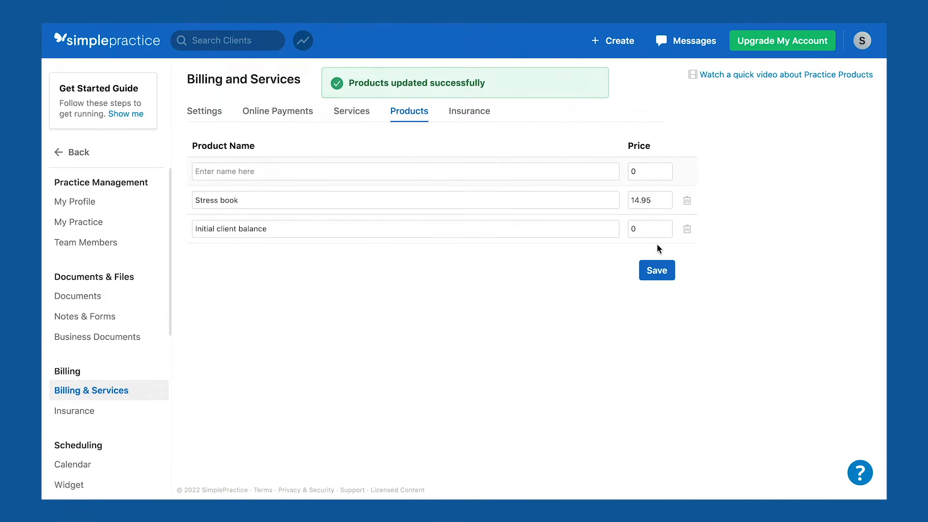
click(476, 116)
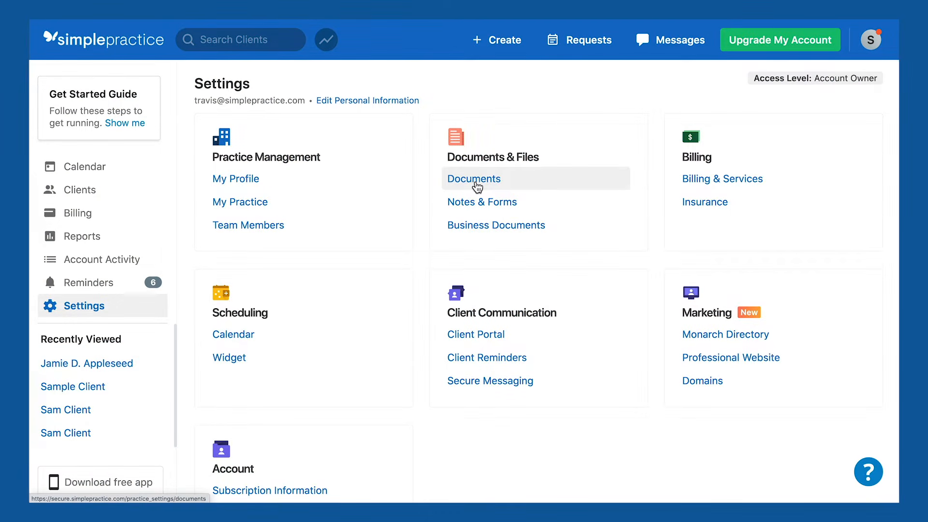
In Documents settings, include the practice logo and paste the credit-card Client Portal payment note into the invoice footer.
click(476, 179)
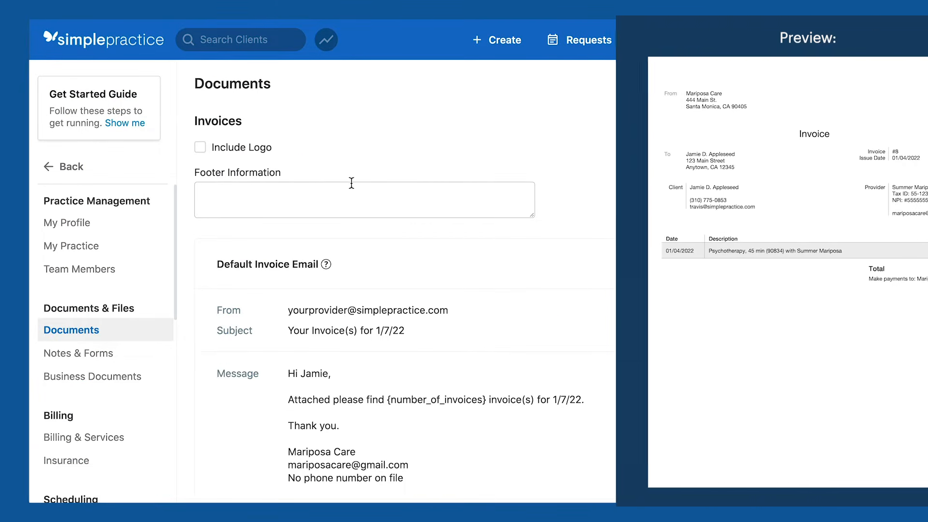
click(200, 149)
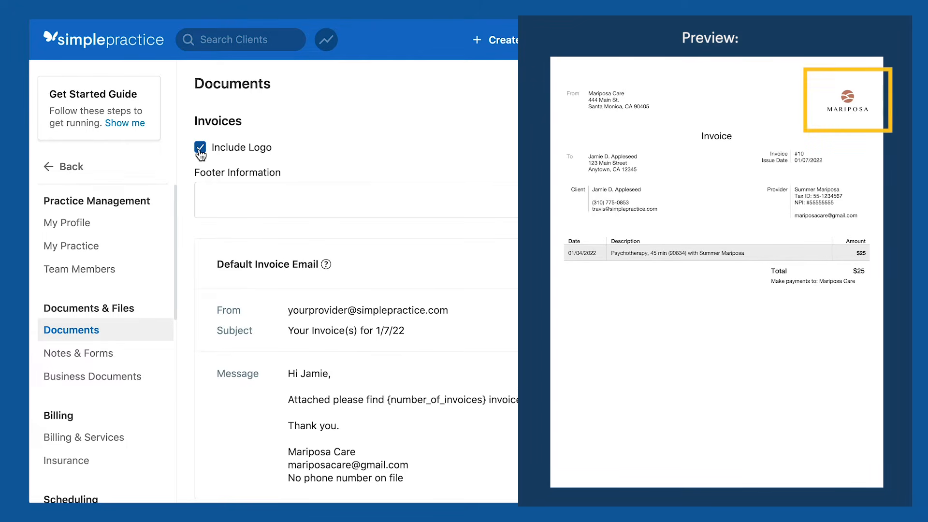
click(230, 190)
text(To pay by credit card, log into your Client Portal at https://mariposacare.clientsecure.me)
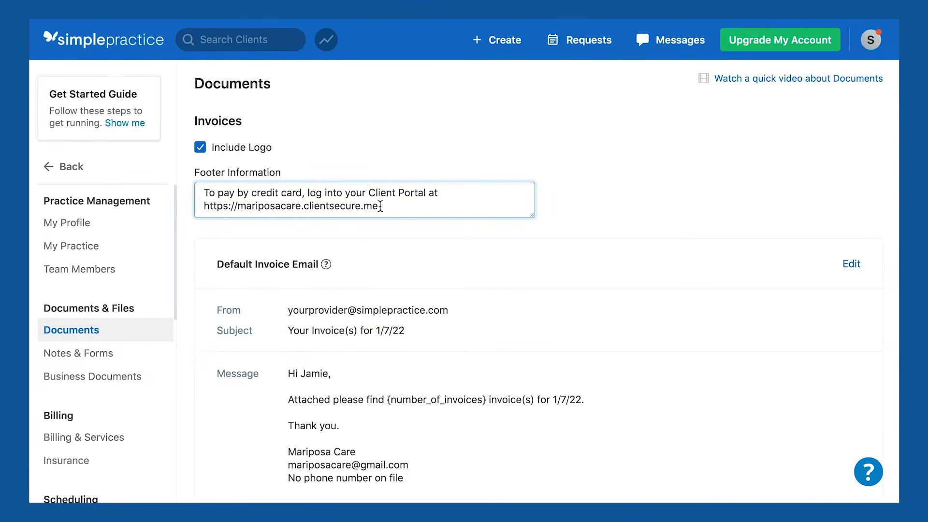
Watch the Documents tutorial video, then open the Default Invoice Email for editing.
click(778, 80)
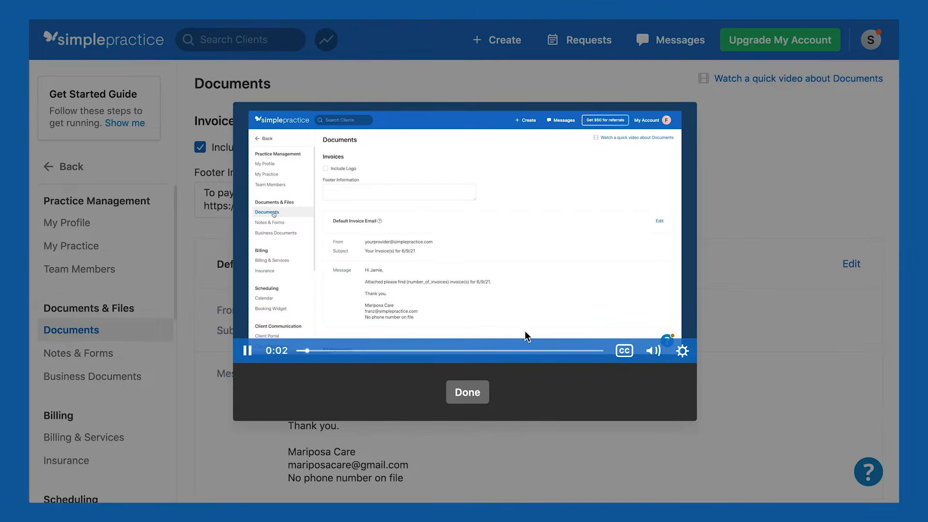
click(471, 389)
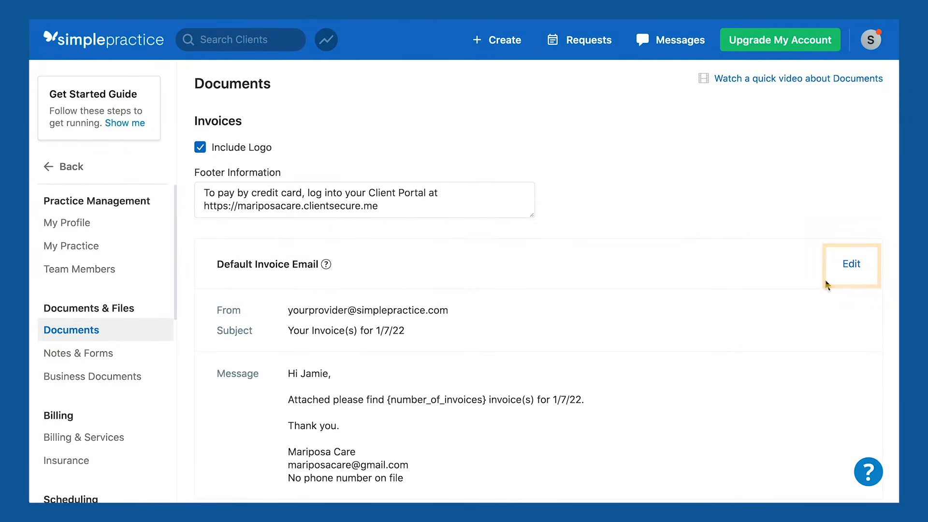
click(851, 265)
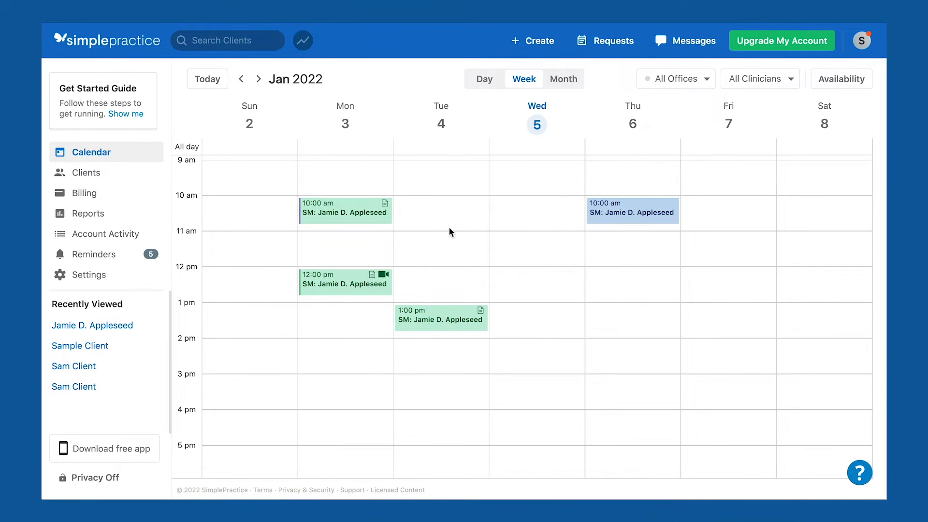
Search clients for 'jamie' and open the demo client's record.
click(223, 42)
text(jamie)
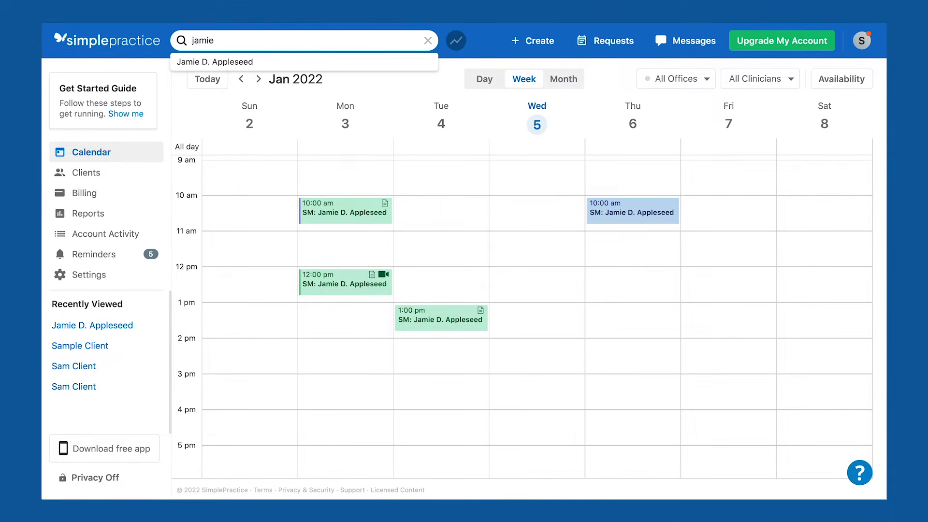
click(220, 62)
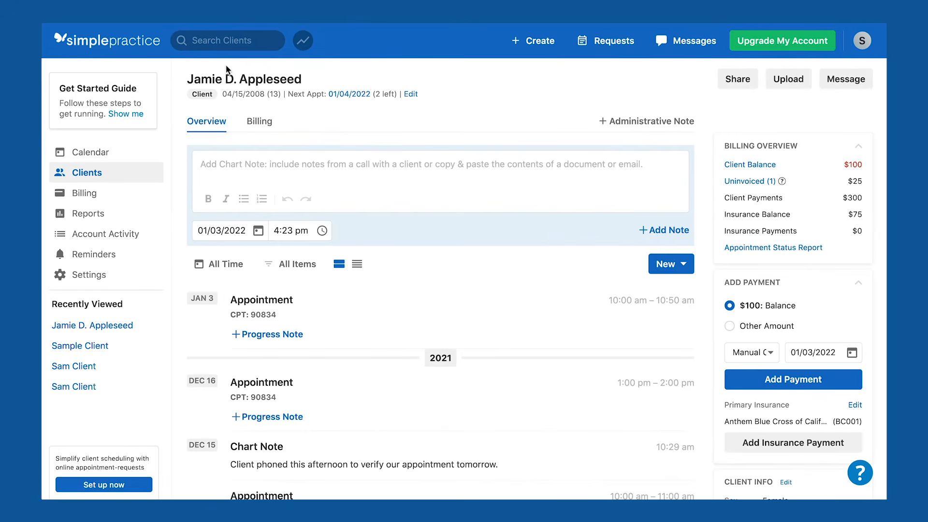
Scroll through the client's Client Info edit form, then go back to the Overview page.
click(411, 94)
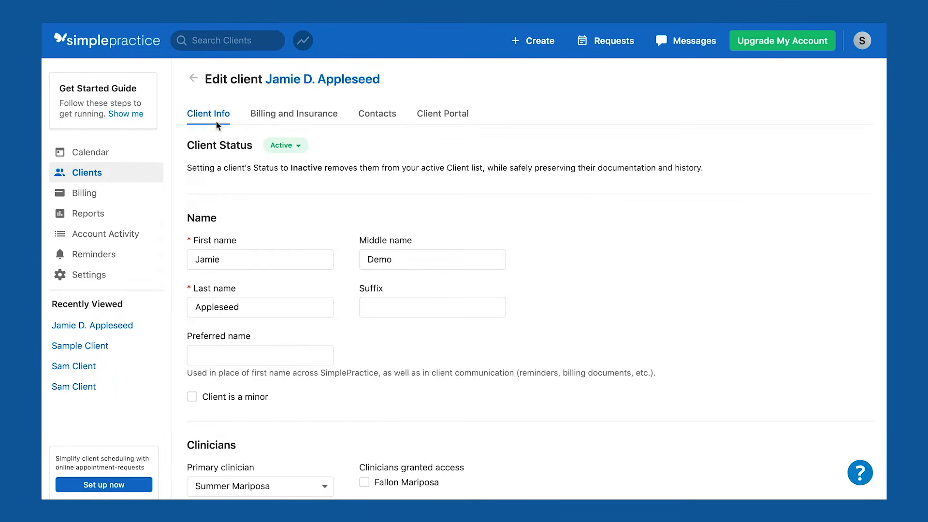
scroll(216, 121, down, 6)
scroll(254, 169, down, 6)
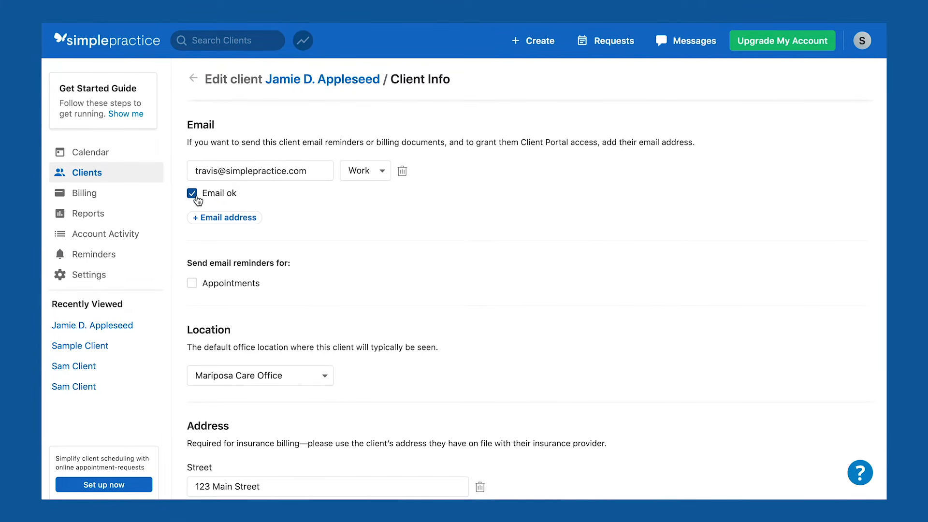
scroll(229, 200, down, 18)
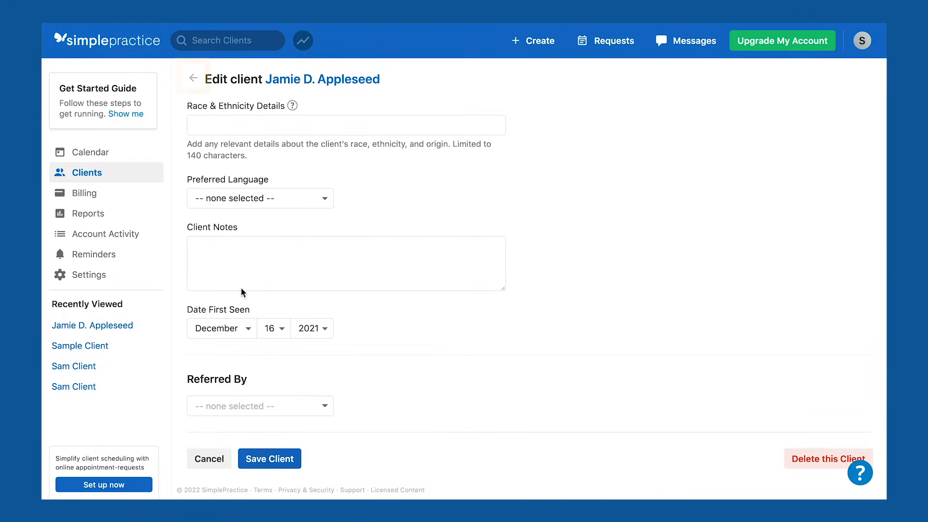
click(193, 78)
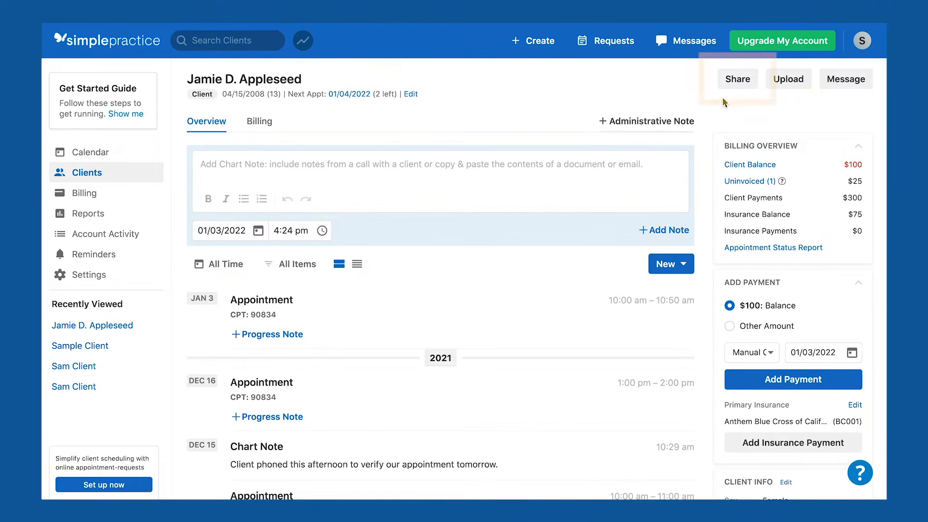
Share the intake documents with Release of Information added, and send the Client Portal invitation email.
click(738, 87)
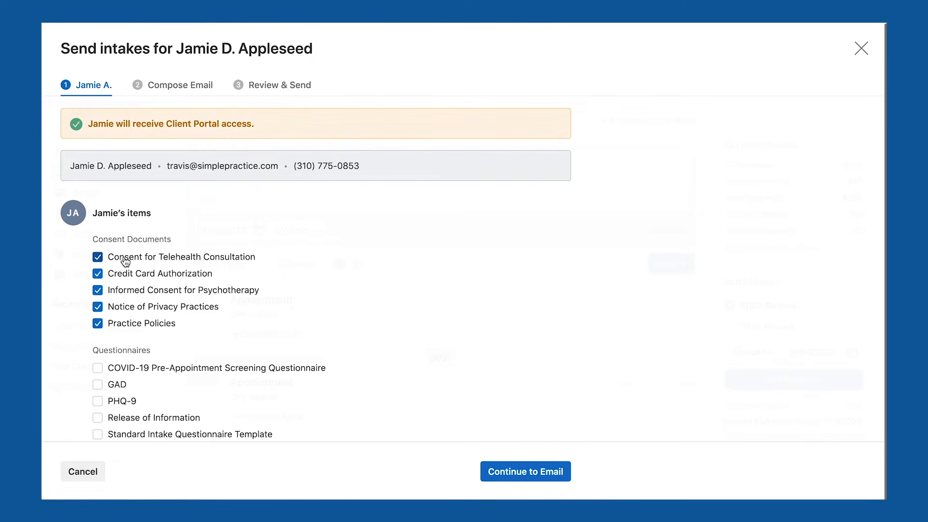
scroll(125, 270, down, 2)
click(126, 344)
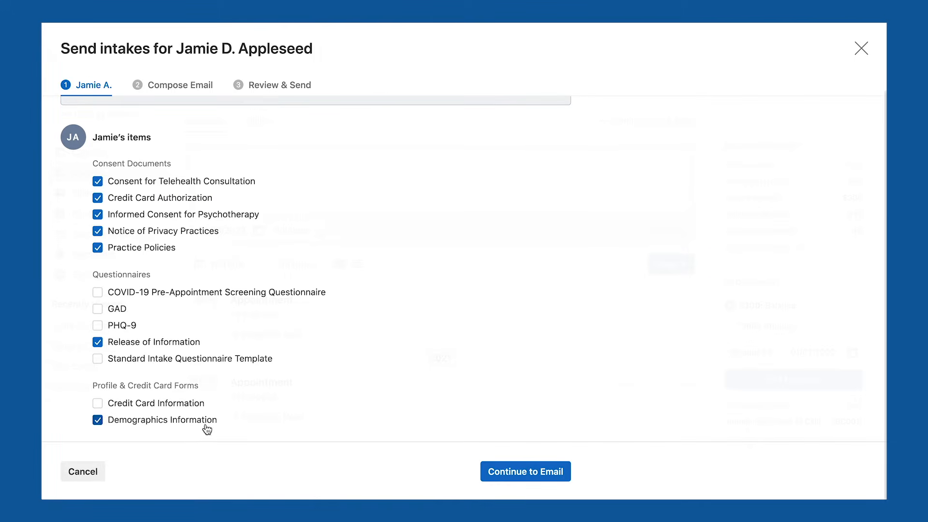
click(527, 479)
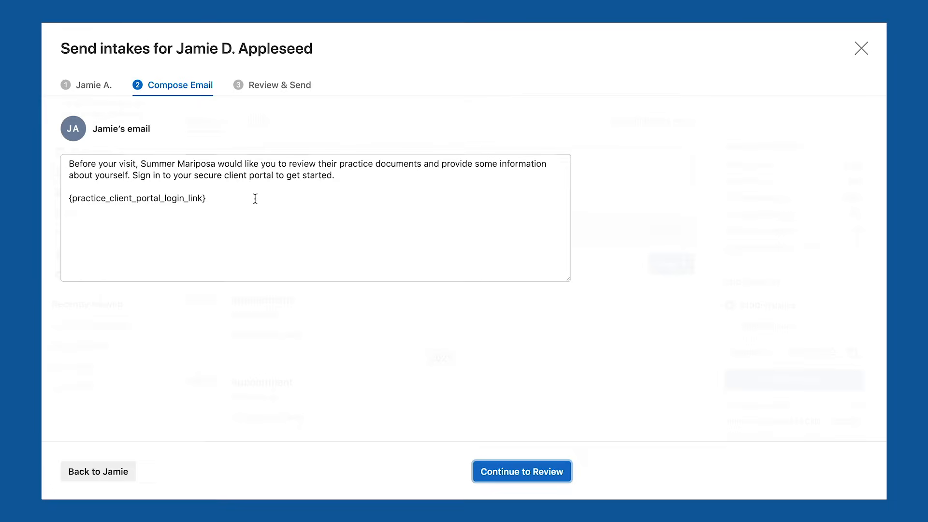
click(526, 479)
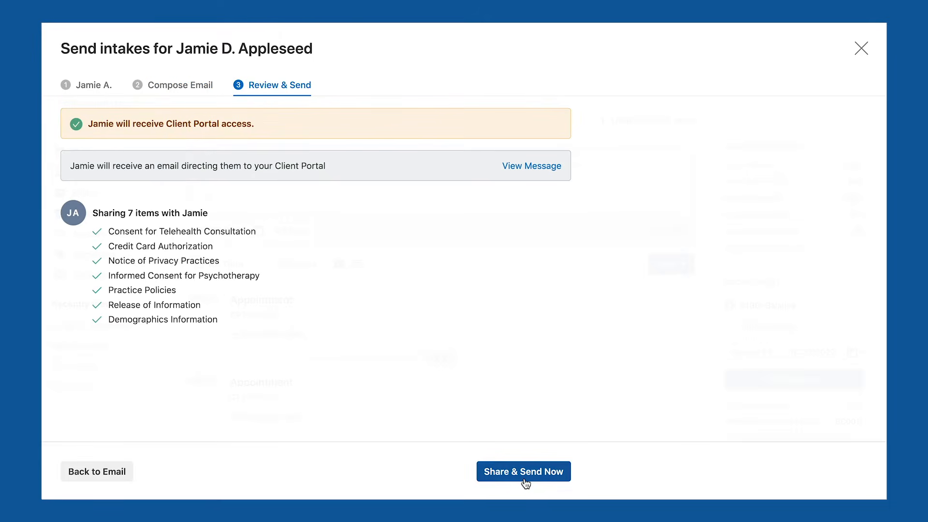
click(524, 478)
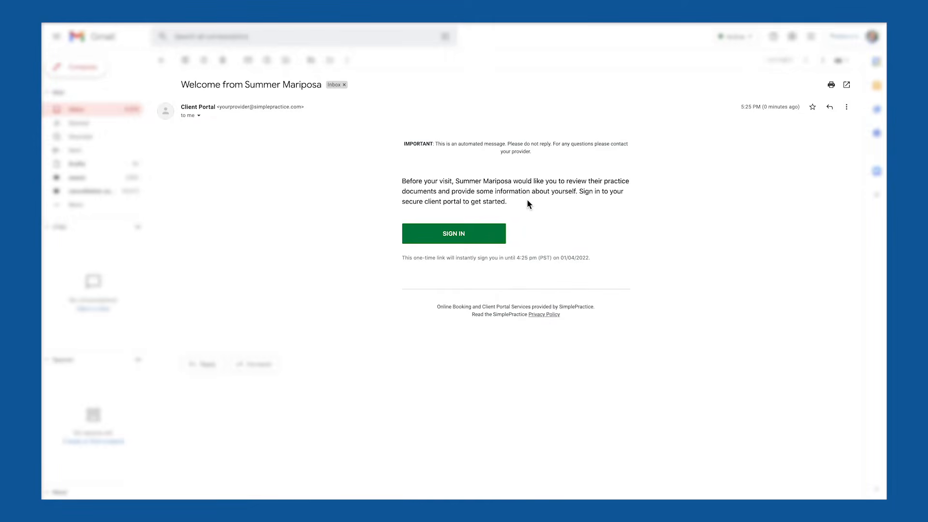
Follow the welcome email's SIGN IN link into the client portal.
click(460, 241)
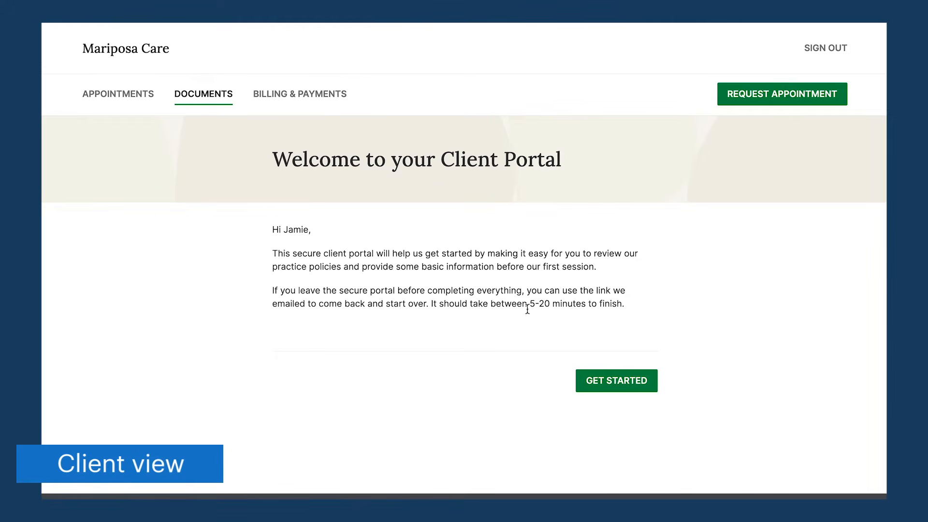
Start the intake, create the e-signature 'Sample Client', and sign and submit the telehealth consent.
click(622, 389)
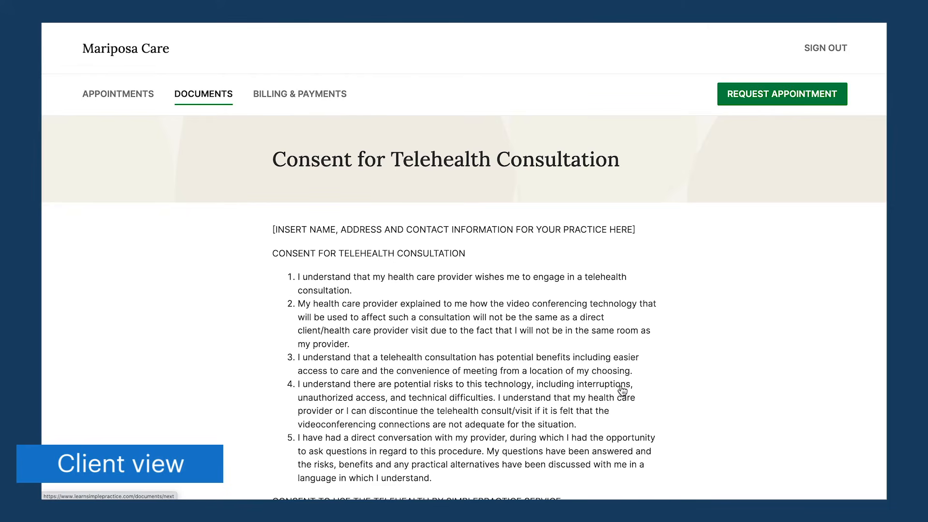
scroll(578, 343, down, 15)
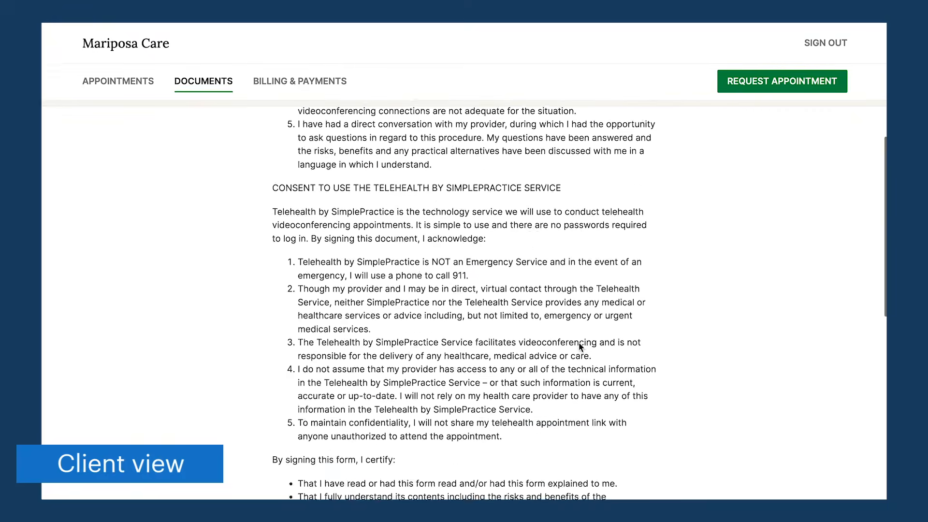
scroll(580, 346, down, 3)
click(460, 288)
click(411, 230)
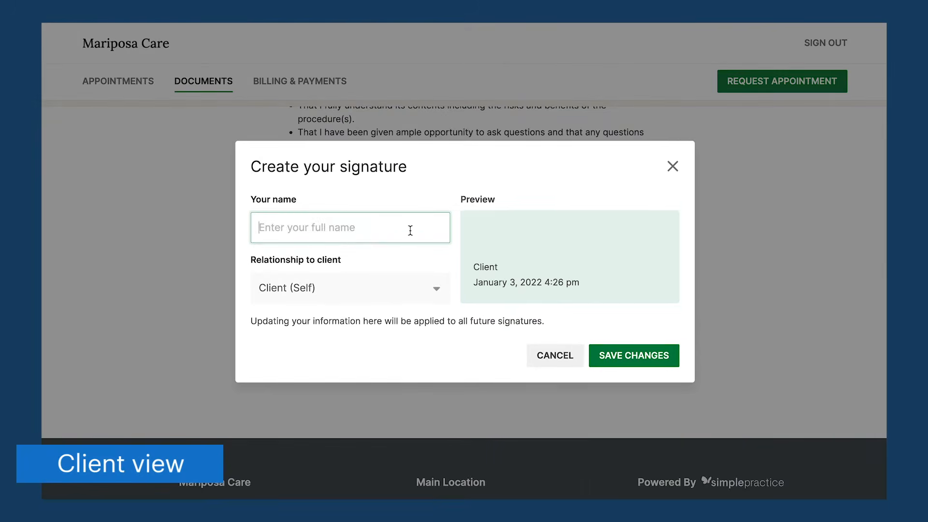
text(Sample Client)
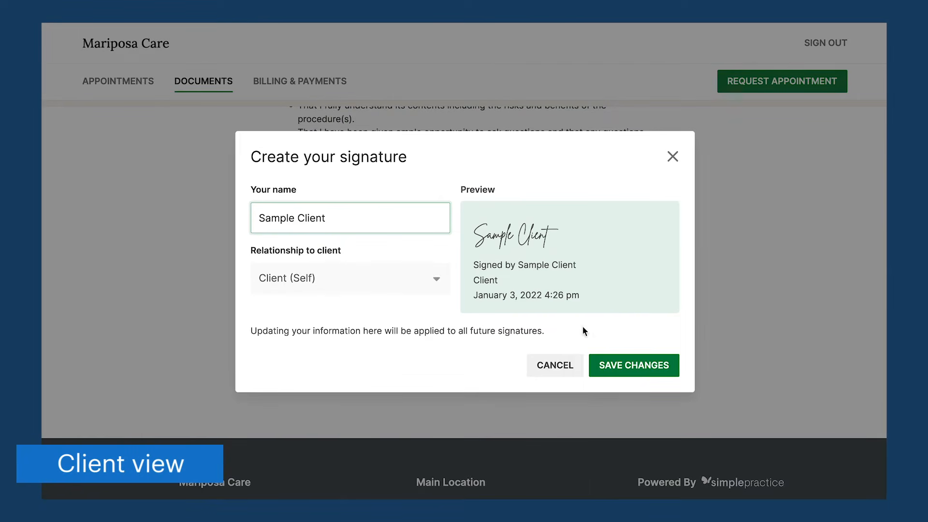
click(620, 365)
click(622, 366)
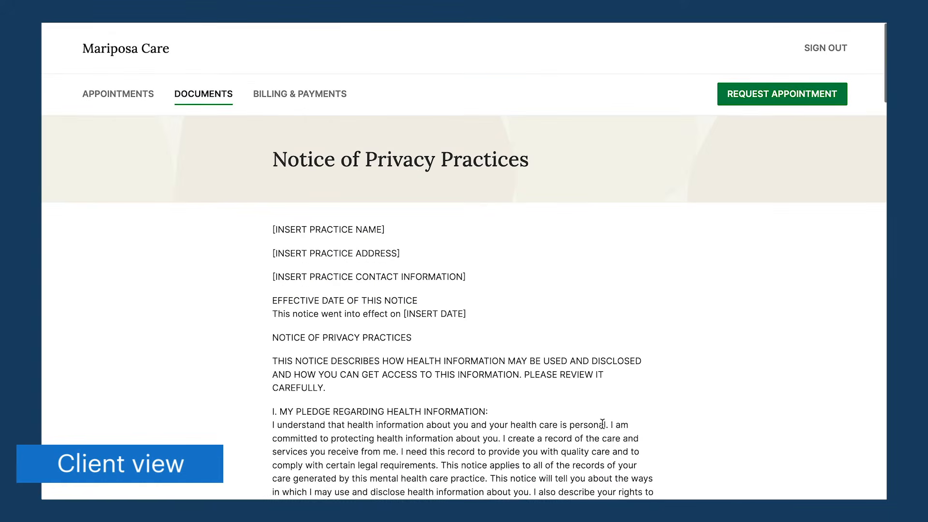
Sign and submit the Notice of Privacy Practices and the informed consent document.
scroll(566, 339, down, 15)
scroll(566, 339, down, 1)
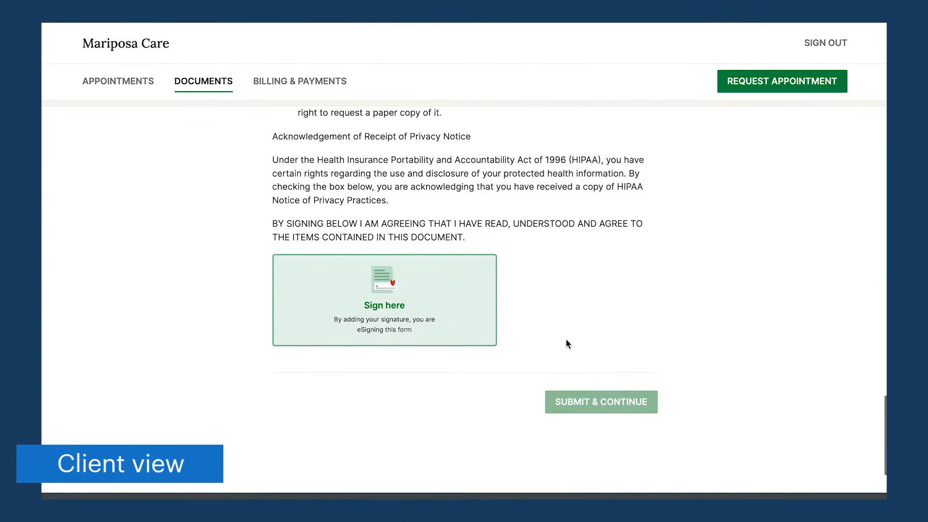
click(454, 327)
click(586, 412)
scroll(585, 412, down, 15)
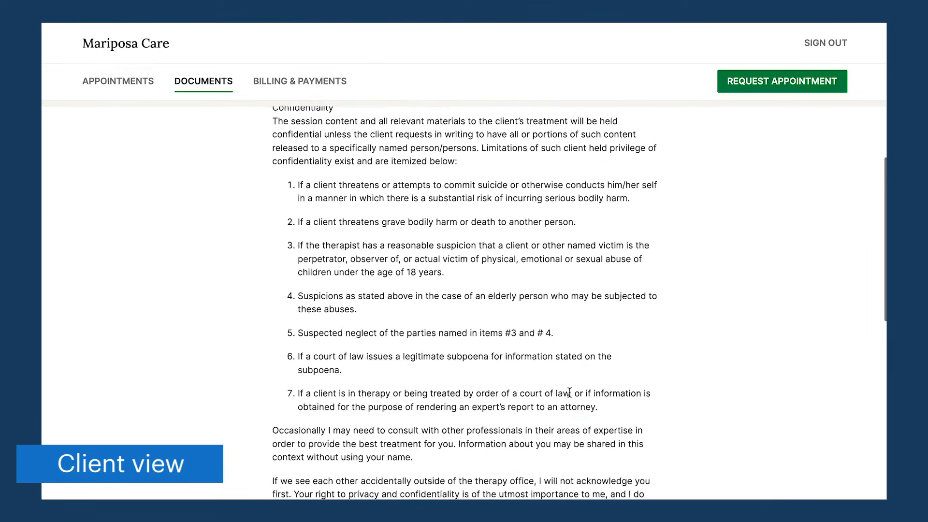
click(439, 308)
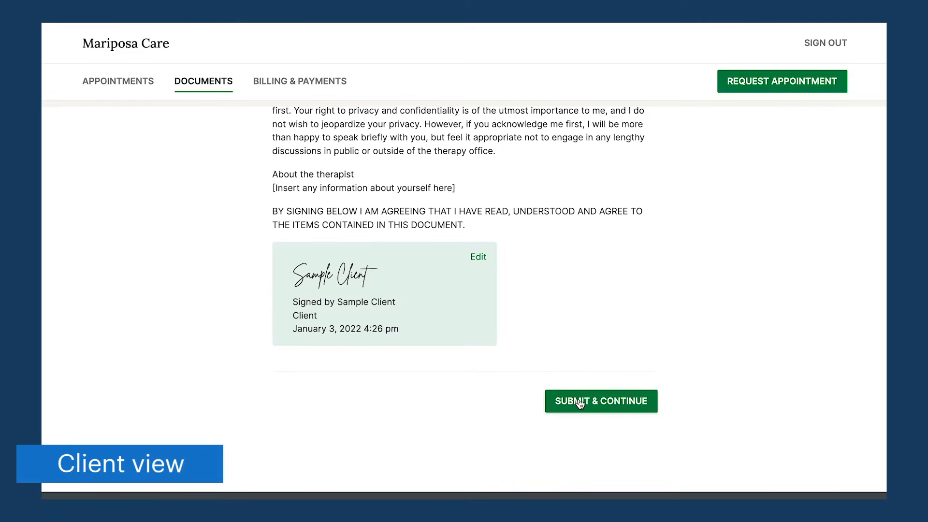
click(589, 400)
Fill the Release of Information with the client's name, medical history, Self relationship, treatment-planning purpose, and sign.
click(502, 291)
text(Jamie Appleseed)
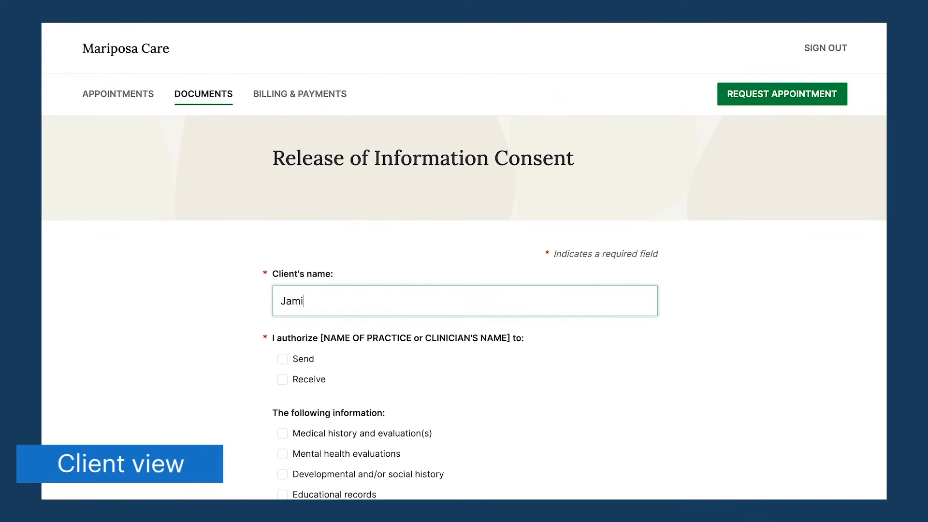
click(296, 362)
scroll(338, 362, down, 3)
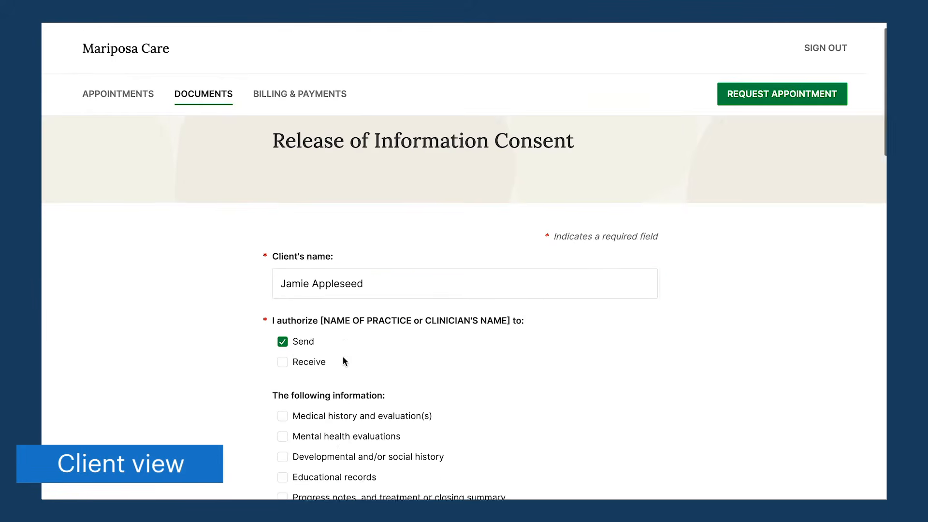
click(332, 289)
scroll(335, 300, down, 3)
click(339, 321)
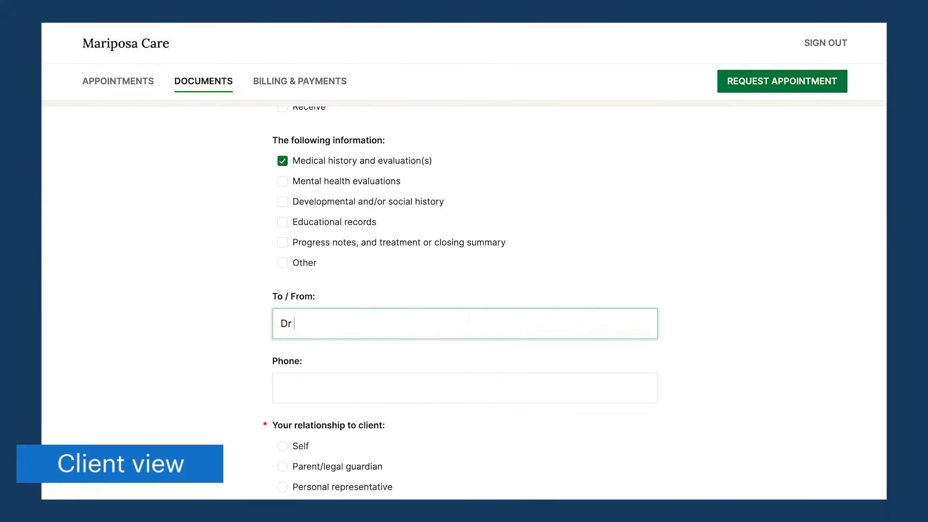
scroll(346, 323, down, 3)
click(296, 333)
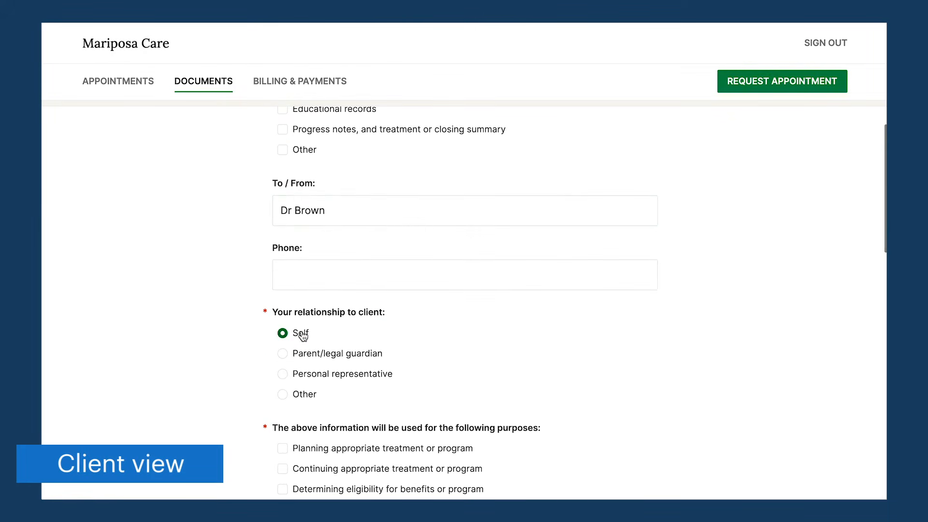
scroll(298, 334, down, 2)
click(332, 341)
scroll(338, 333, down, 9)
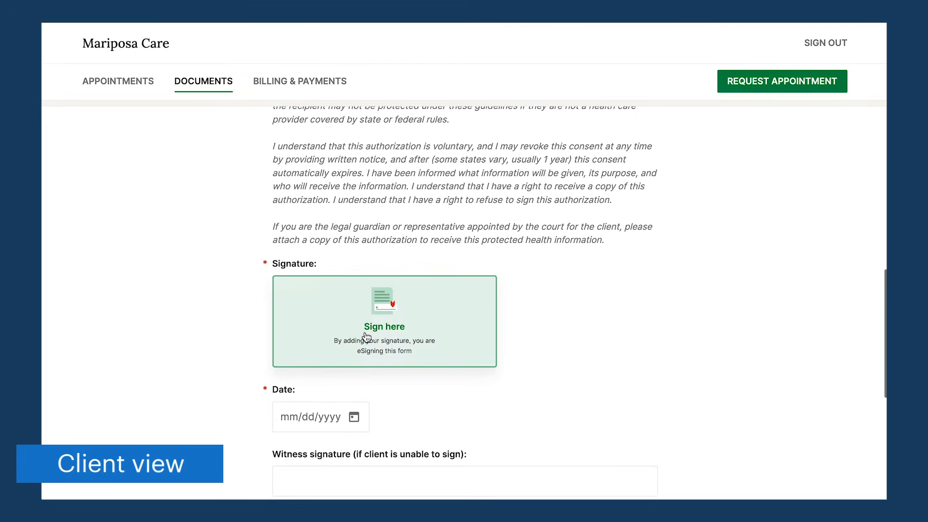
click(363, 335)
Date the consent form 12/28/2021, then review and submit it.
scroll(366, 337, down, 2)
scroll(366, 337, down, 1)
click(320, 300)
click(334, 375)
scroll(377, 286, down, 1)
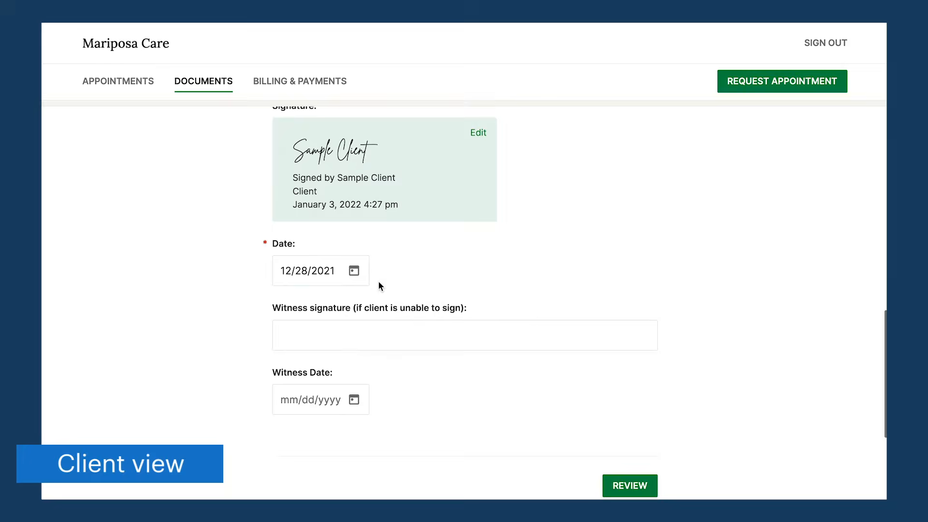
click(650, 488)
click(642, 478)
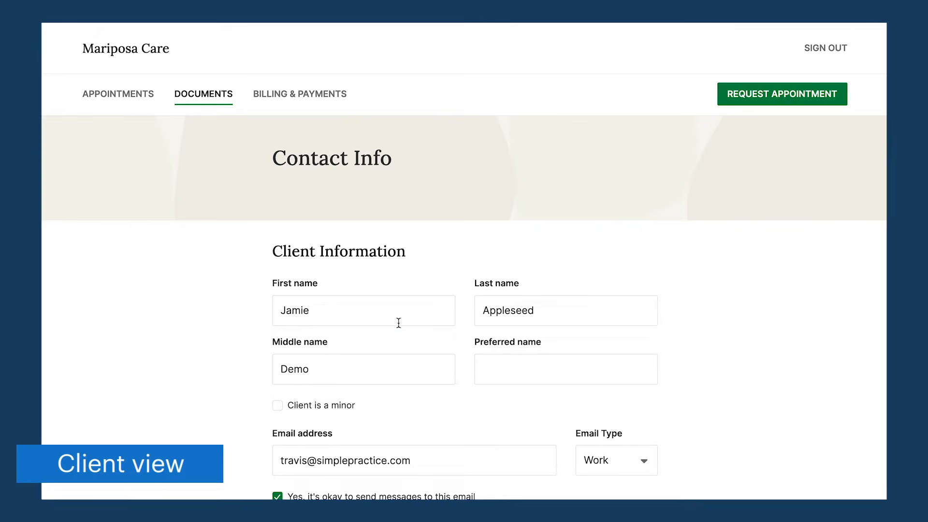
Fill in the client's name fields and preferred name, and turn on email appointment reminders.
click(347, 314)
click(526, 317)
scroll(534, 318, down, 2)
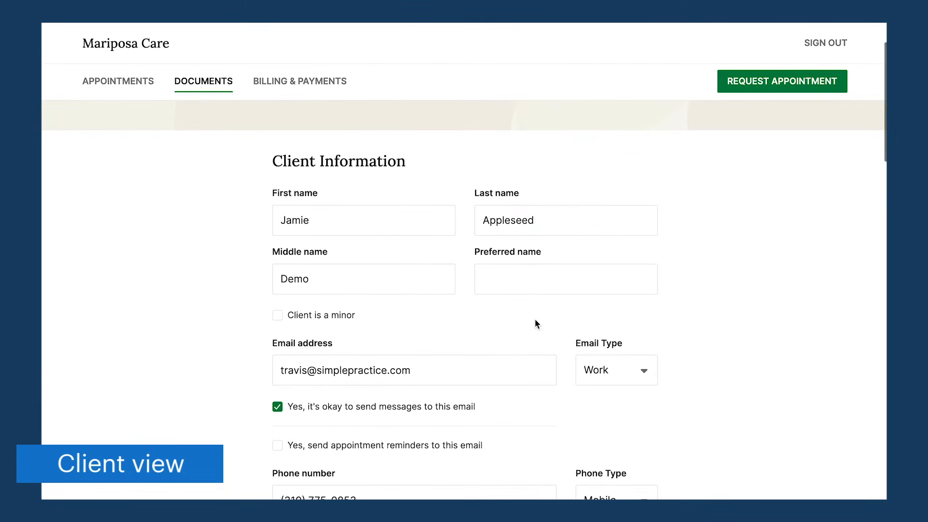
click(533, 315)
click(520, 281)
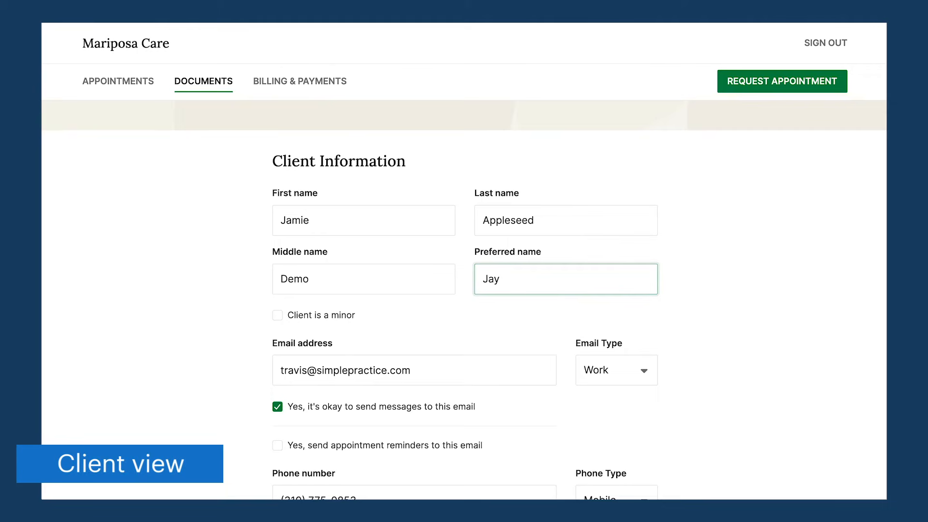
click(525, 310)
scroll(525, 309, down, 2)
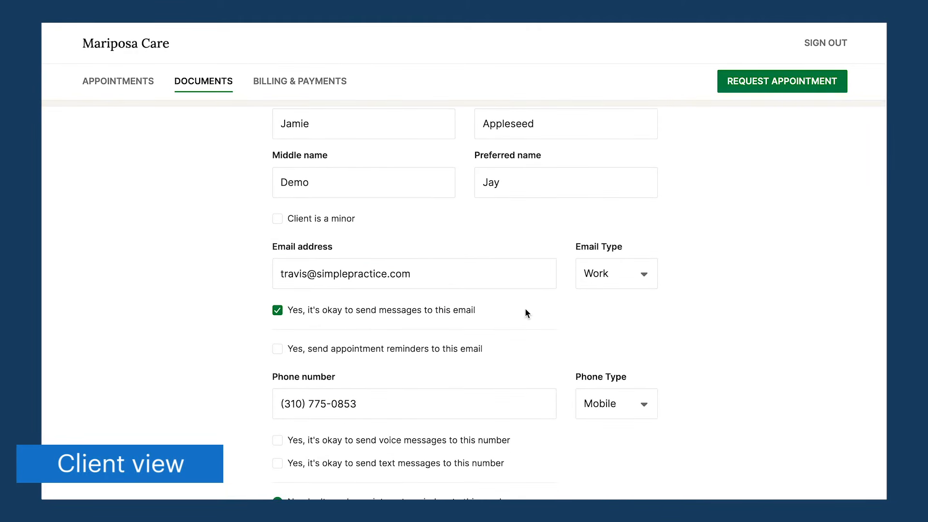
click(425, 317)
Set the client's sex to Male, begin the gender identity, and review the contact info.
scroll(480, 317, down, 9)
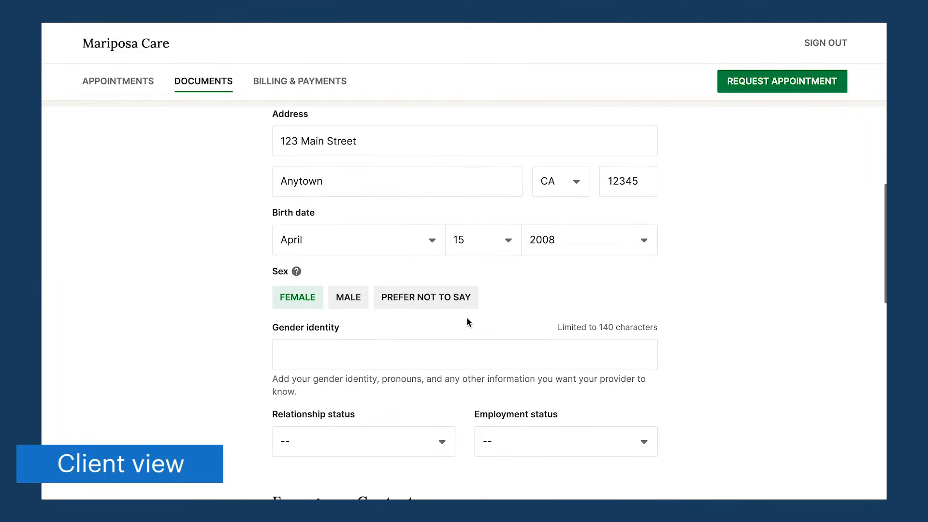
click(350, 301)
scroll(350, 303, down, 1)
click(352, 298)
text(he/him)
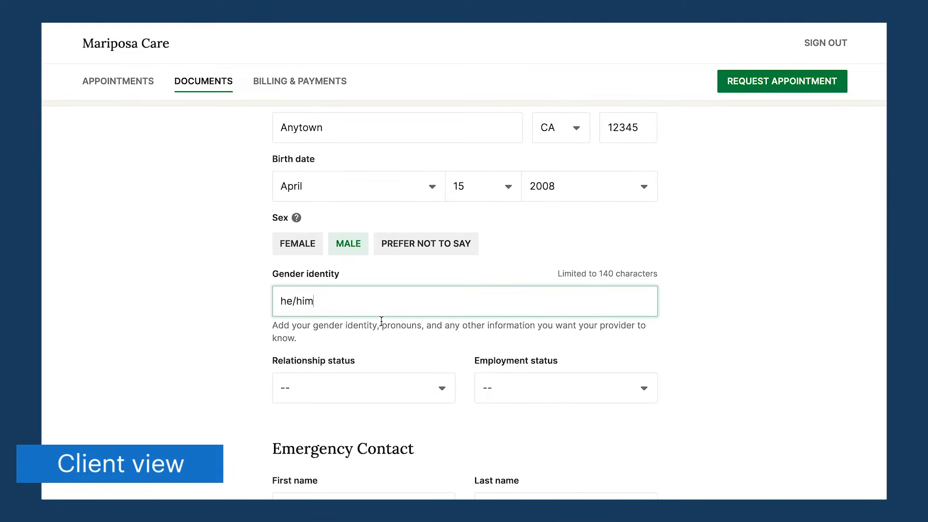
scroll(382, 320, down, 15)
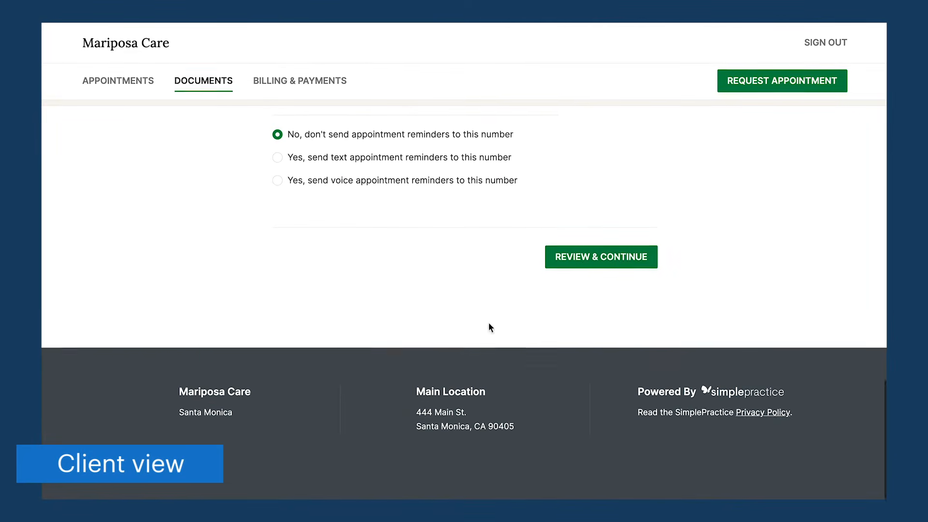
click(584, 257)
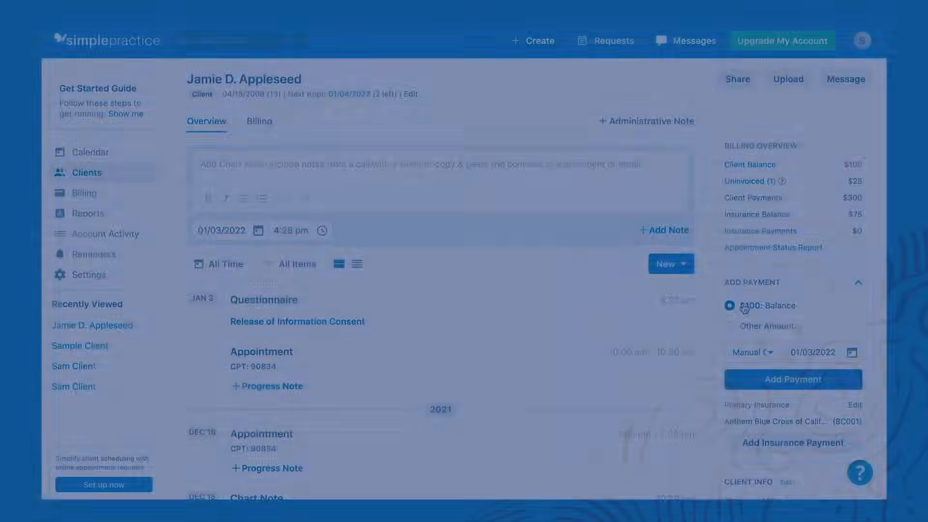
scroll(745, 308, down, 5)
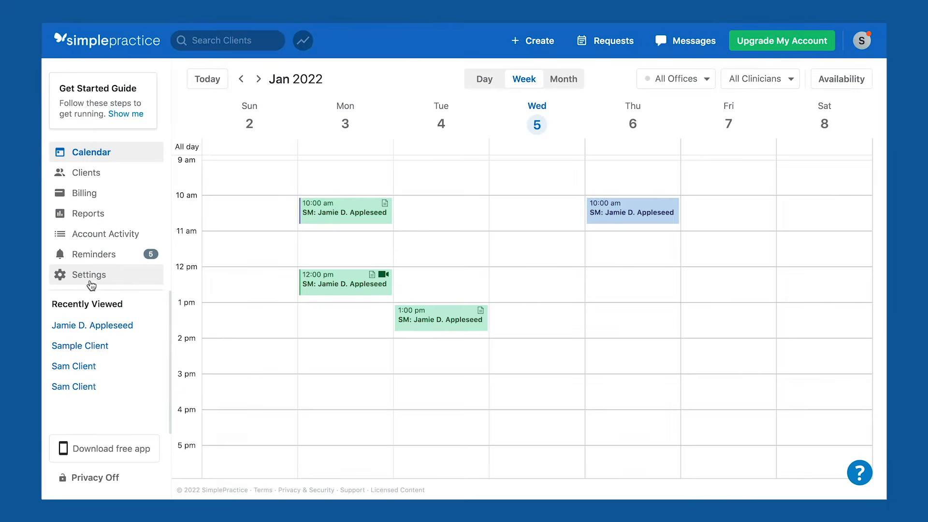
Go to Settings > Client Portal and open the online appointment-request setup.
click(91, 285)
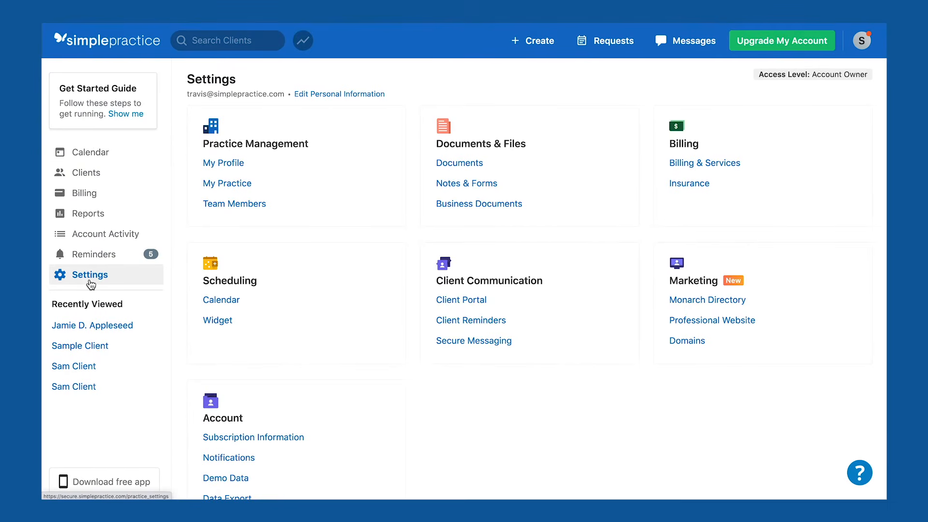
click(455, 302)
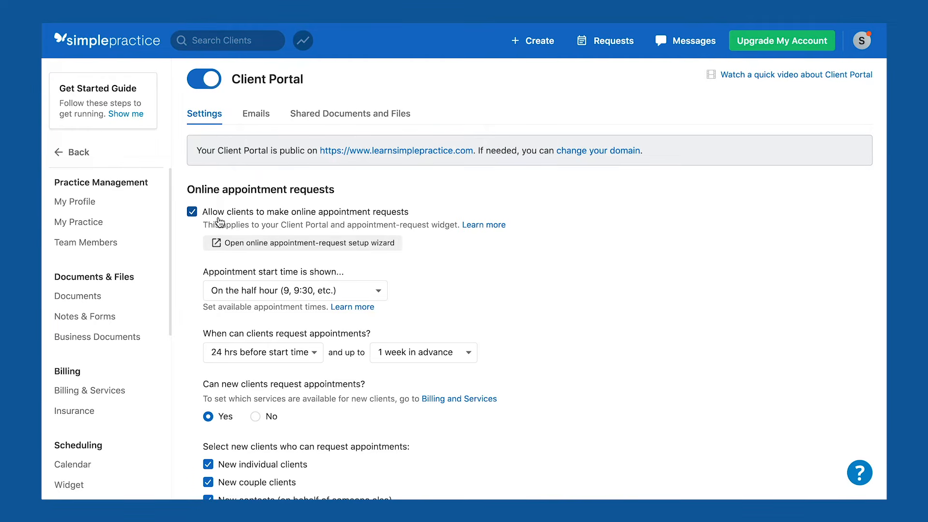
click(256, 247)
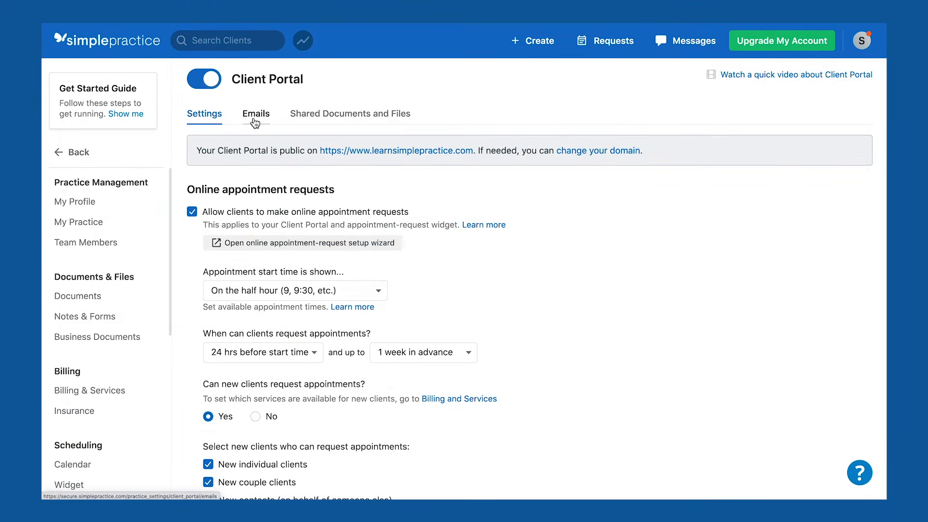
Review the portal's Welcome email template, then switch to the Shared Documents and Files list.
click(254, 124)
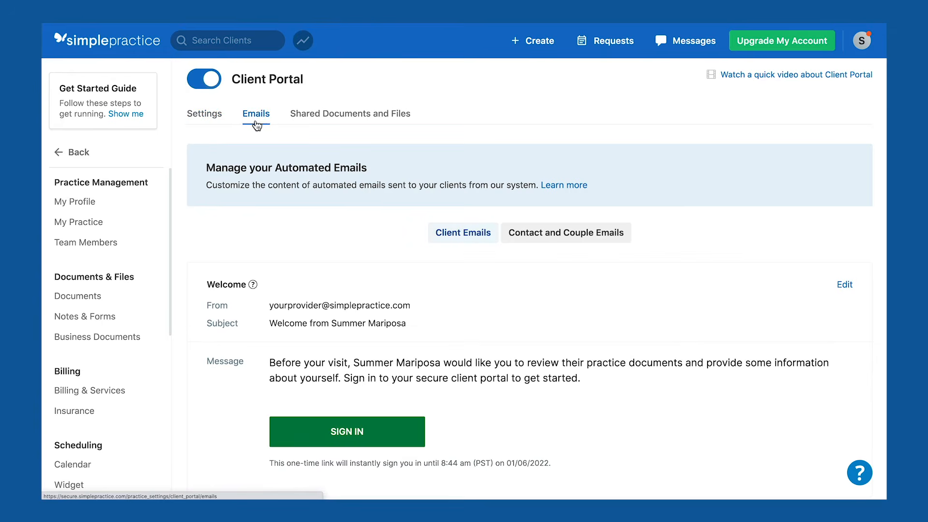
click(340, 124)
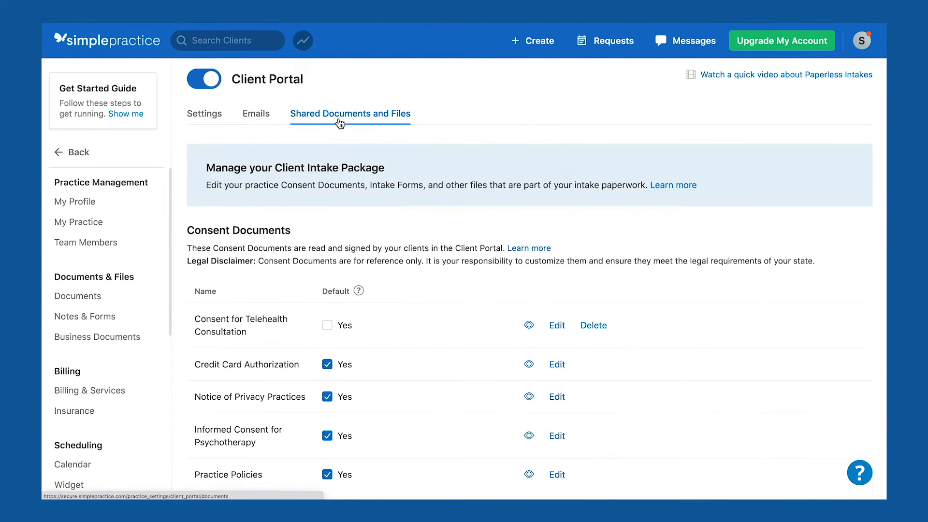
click(256, 121)
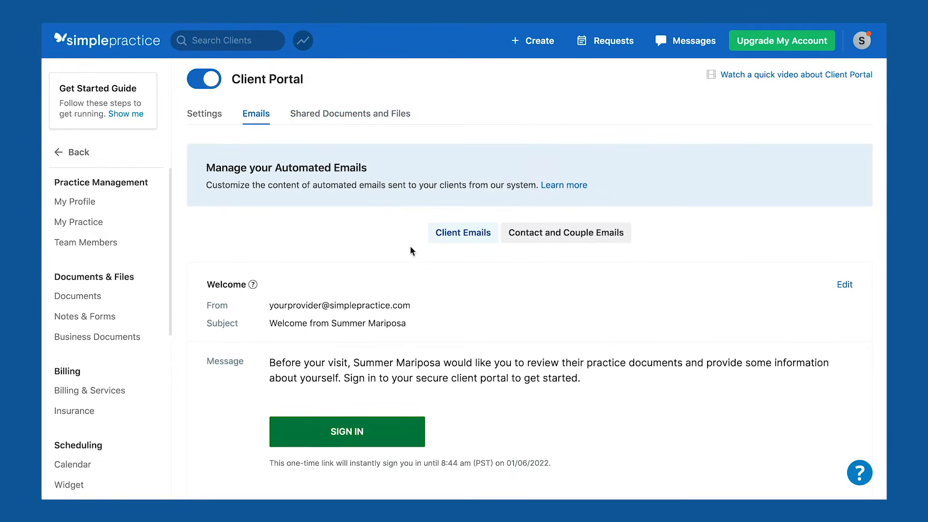
scroll(413, 246, down, 4)
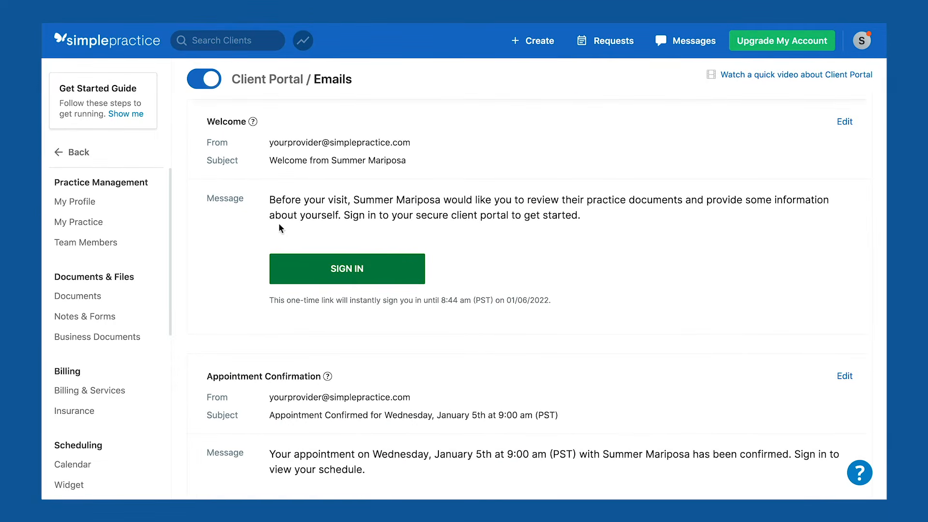
click(845, 123)
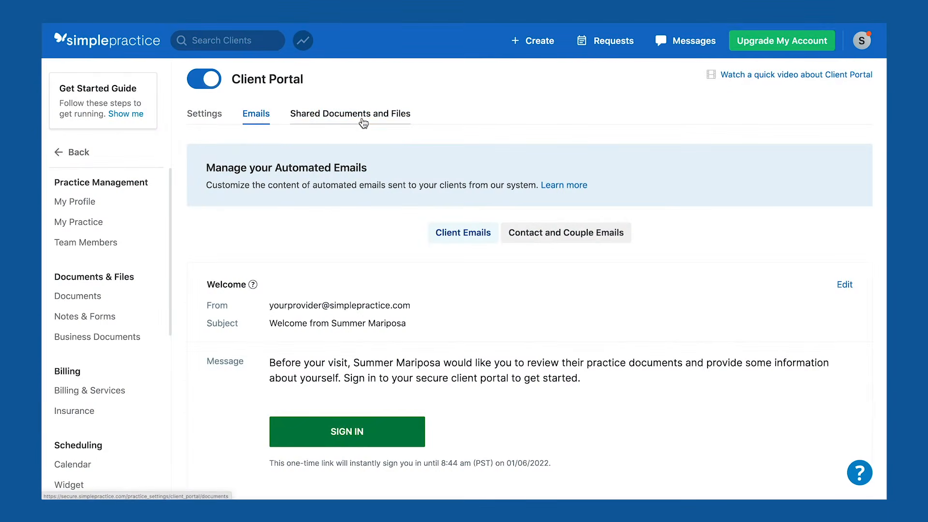
click(363, 121)
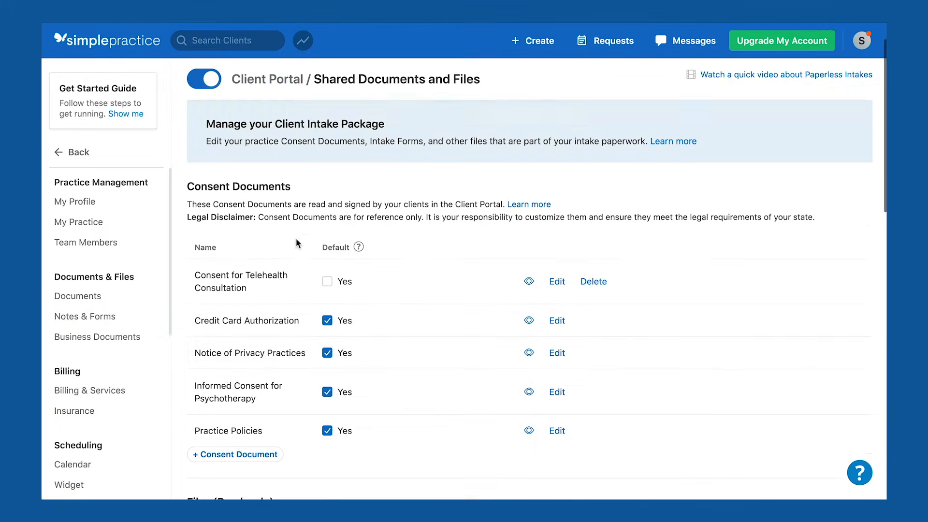
Edit Practice Policies, typing the practice name over the contact placeholder, then clear all text with Ctrl+A.
scroll(295, 238, down, 1)
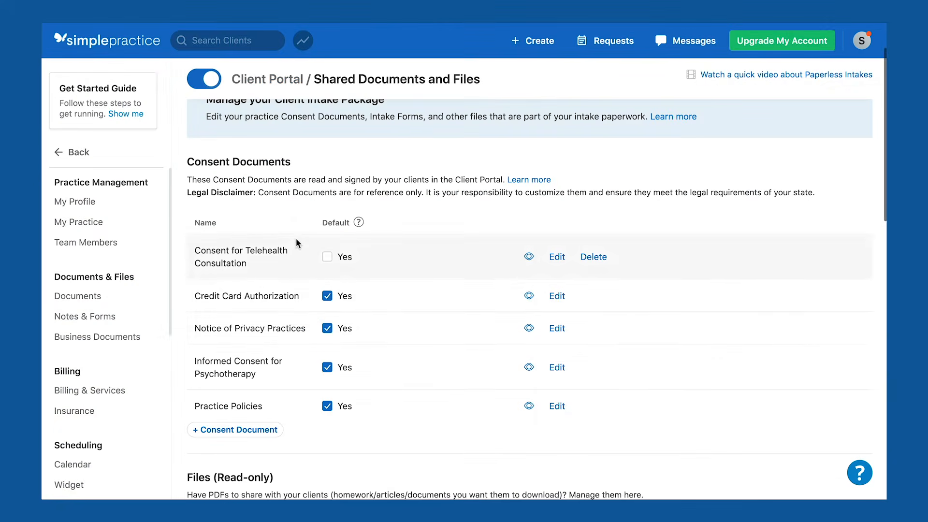
click(558, 407)
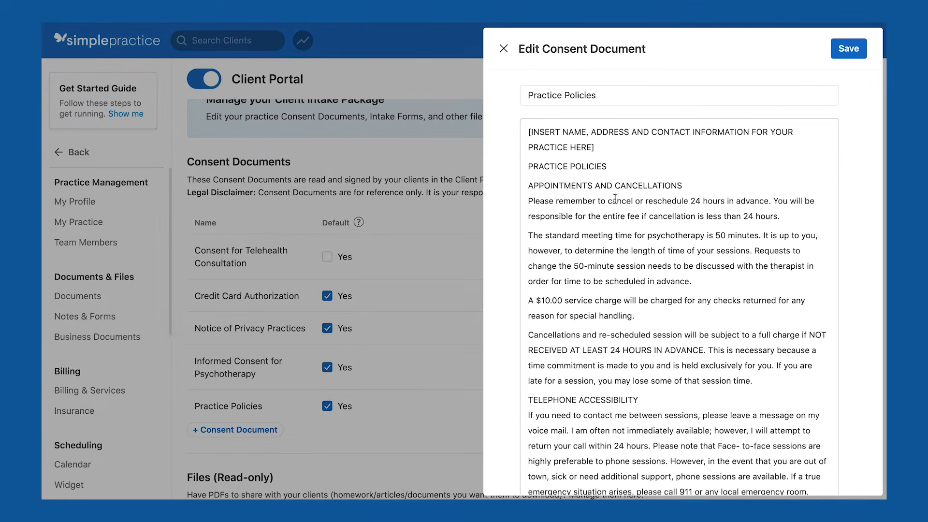
drag(595, 147, 525, 132)
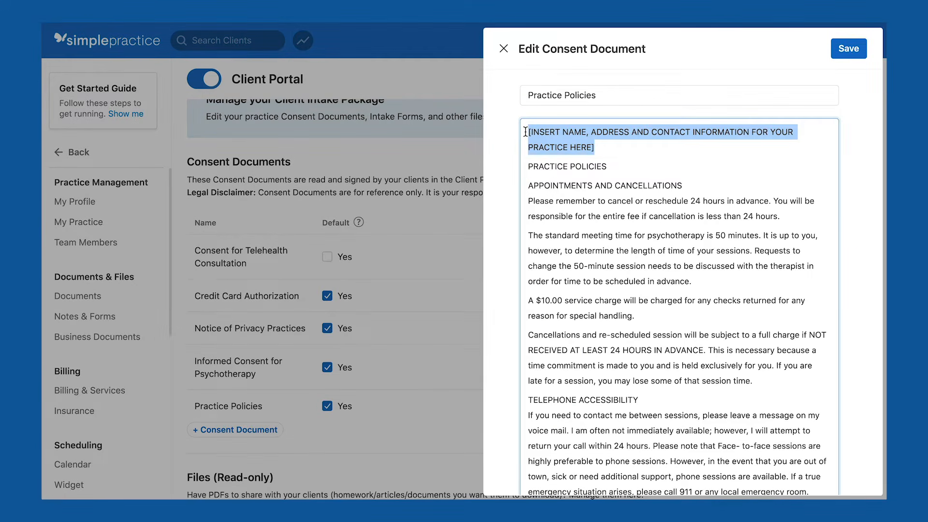
text(Mariposa Care LLC)
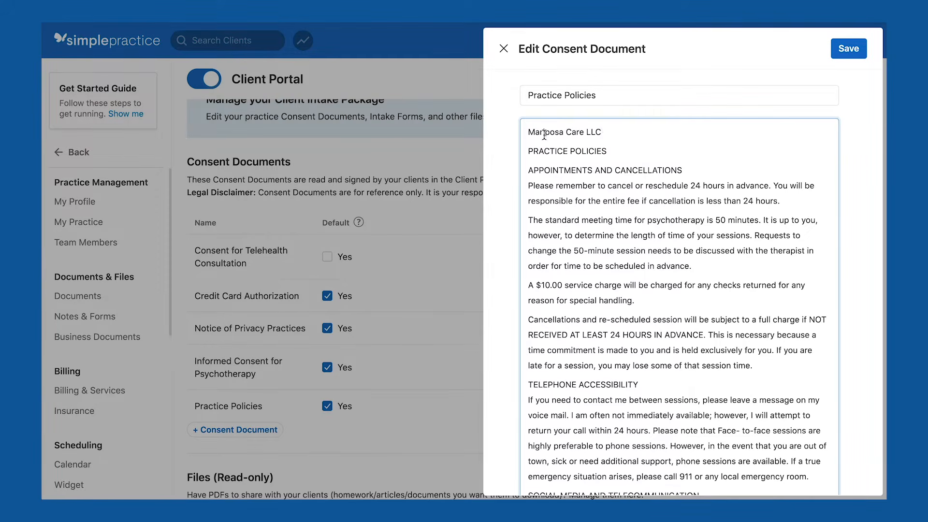
key(ctrl+a)
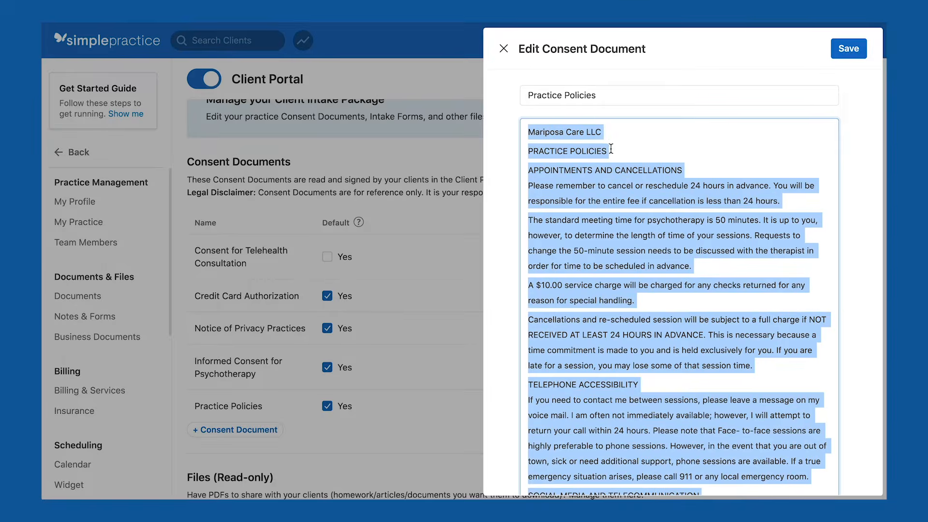
key(BackSpace)
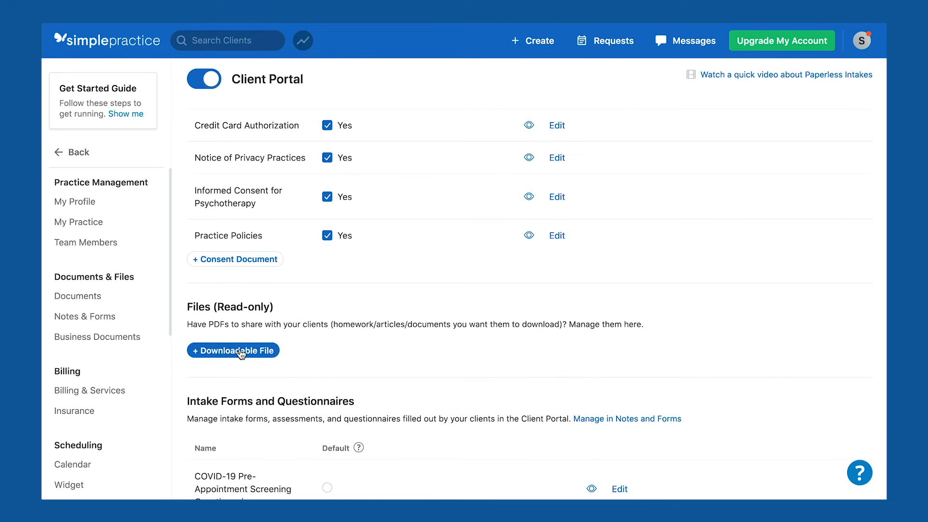
Upload Directions to office.pdf, drop Credit Card Authorization's default, and default Standard Intake Questionnaire Template.
click(225, 356)
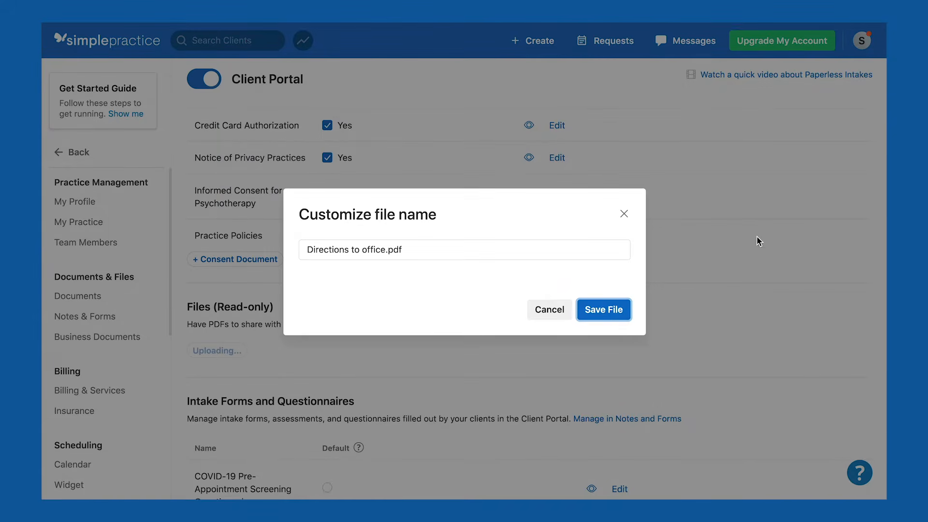
click(608, 311)
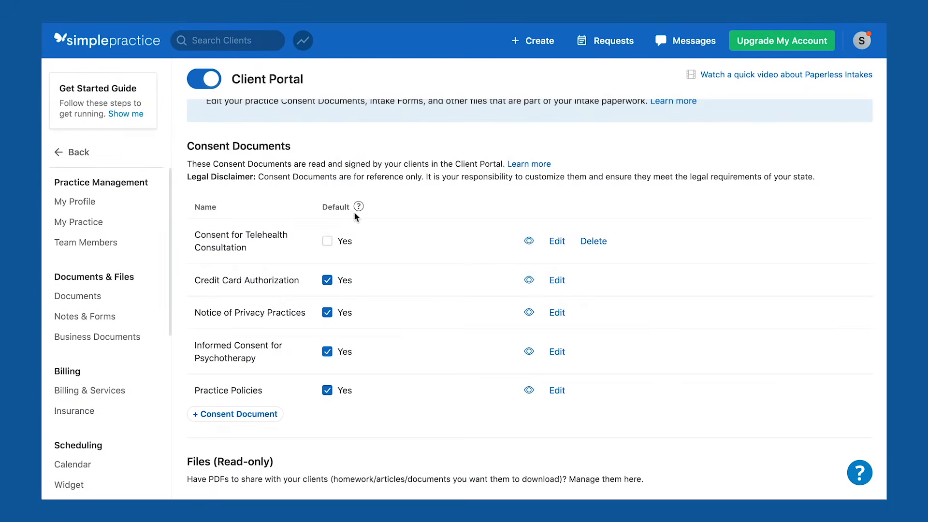
click(327, 280)
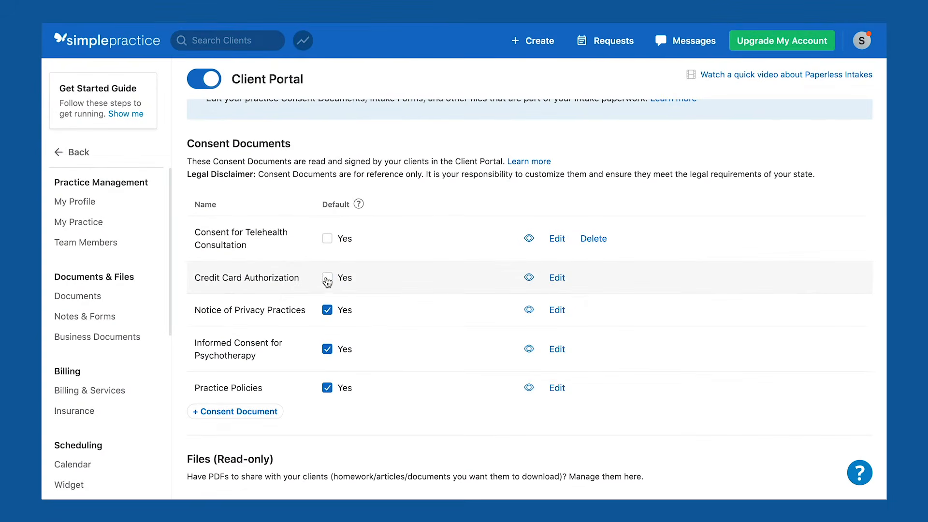
scroll(415, 349, down, 10)
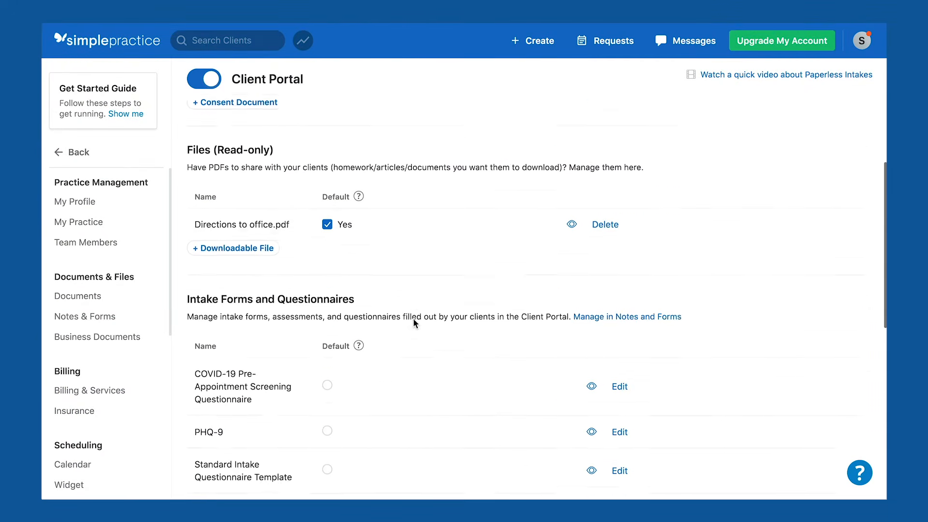
click(327, 217)
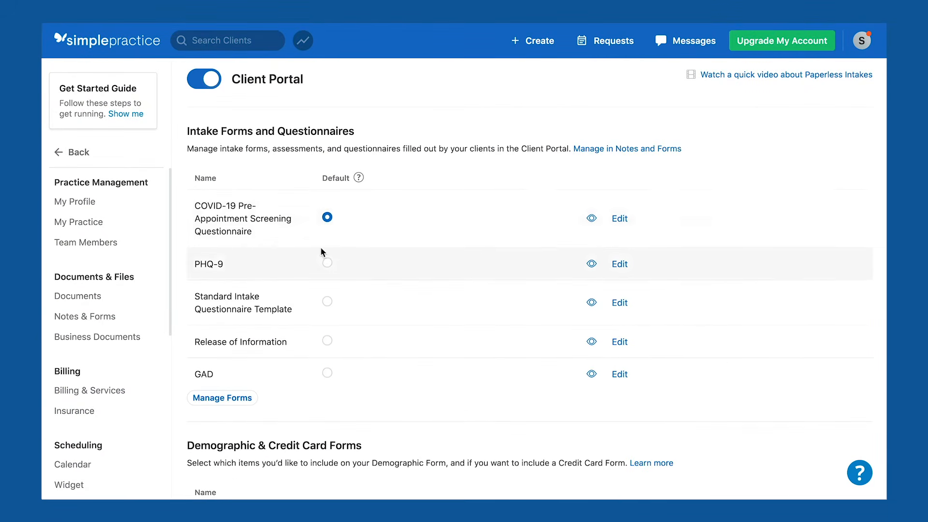
click(327, 301)
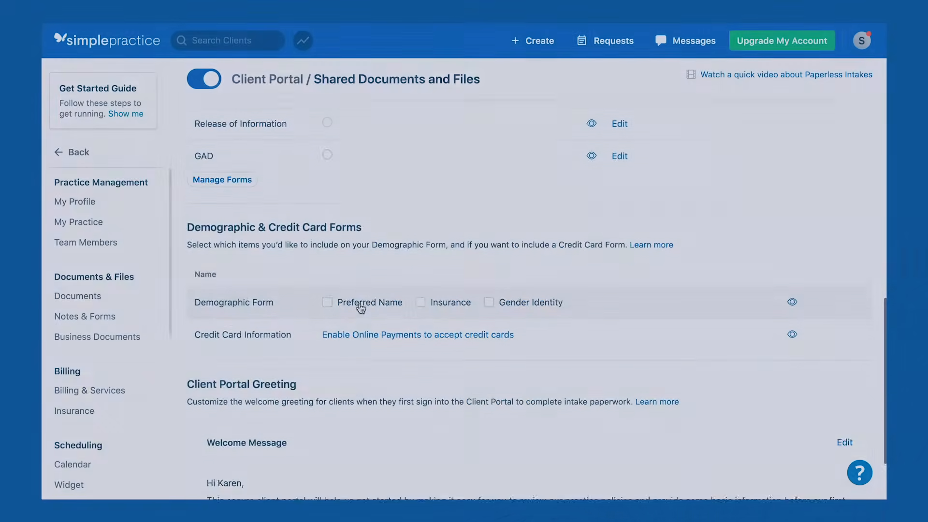
Tick Preferred Name, Gender Identity and Insurance in the client portal's Demographic Form row.
scroll(356, 248, down, 1)
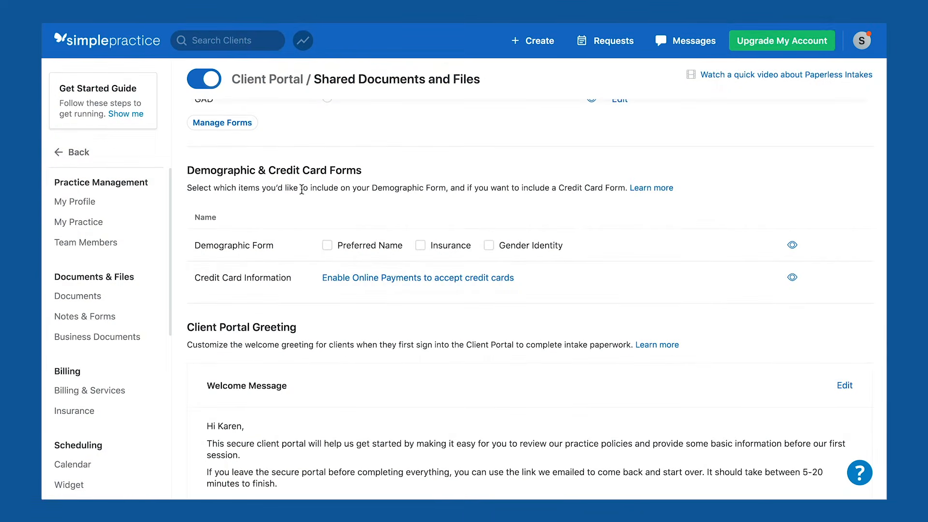
click(328, 246)
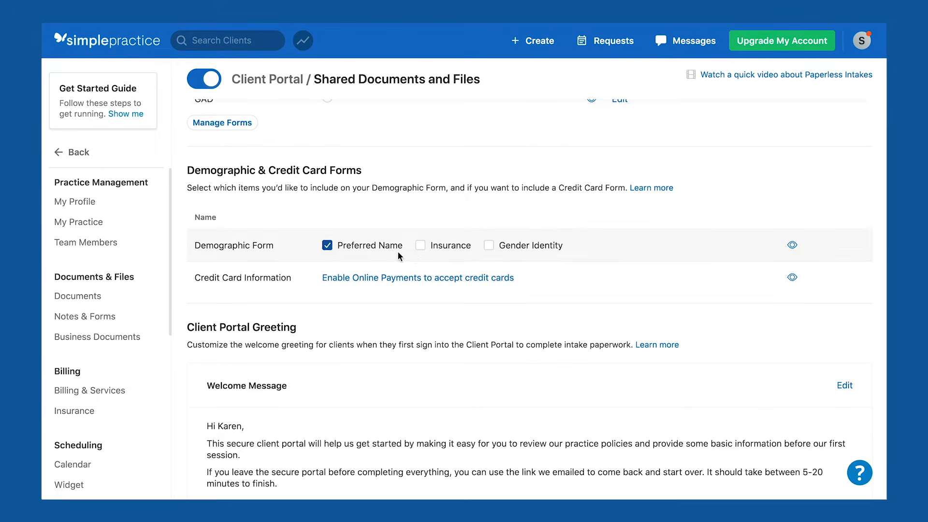
click(489, 248)
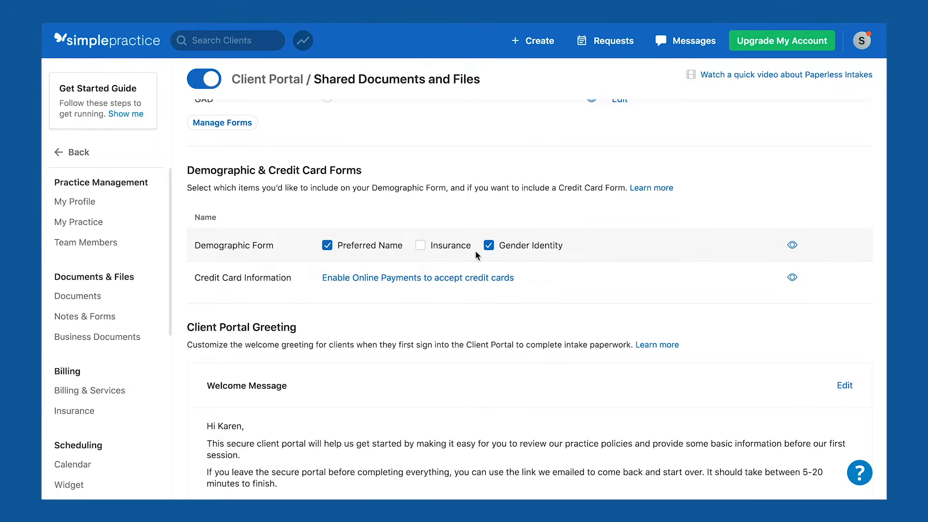
click(419, 246)
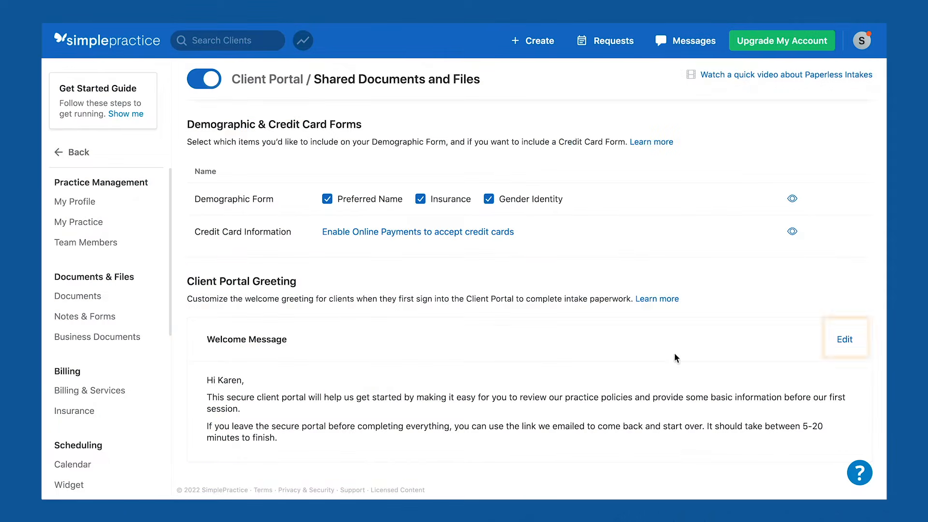
Add 'I'm looking forward to working with you.' at the start of the portal welcome message and save.
click(844, 340)
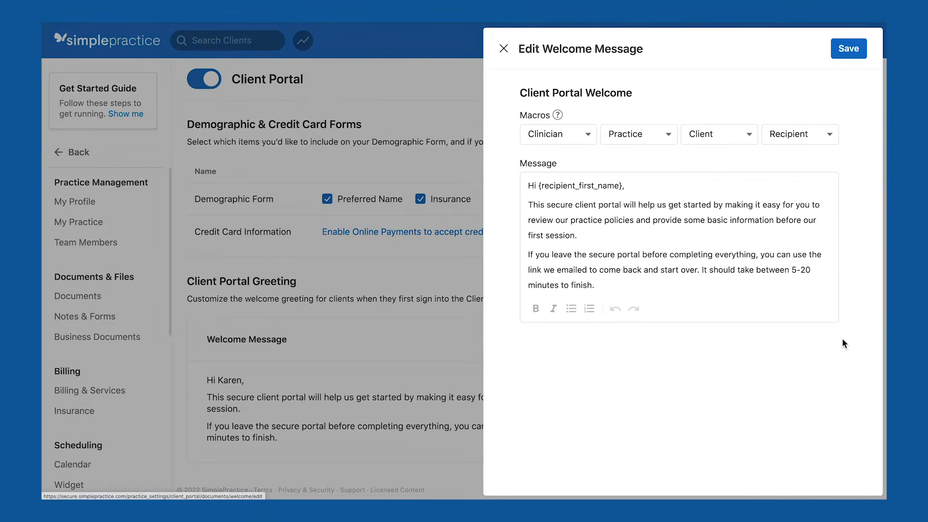
click(528, 205)
text(I'm looking forward to working with you.)
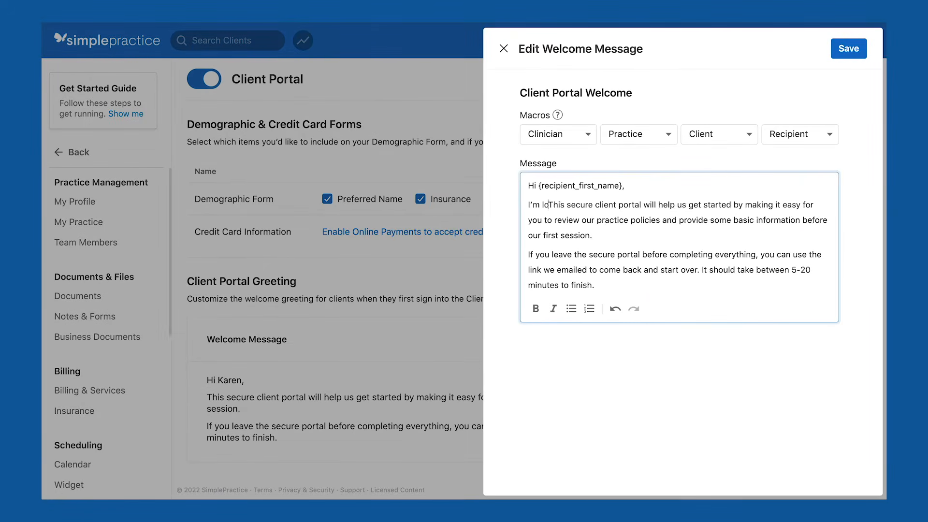
click(840, 53)
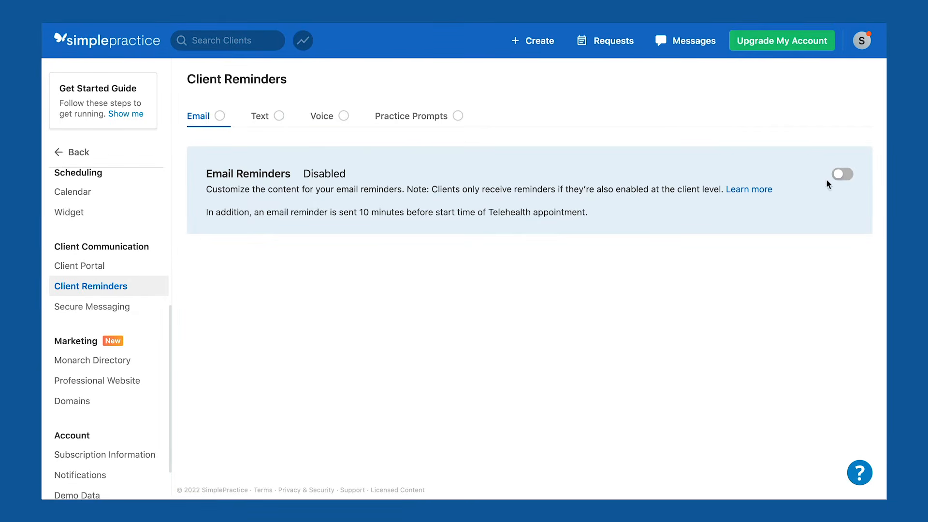
Switch on the Email, Text and Practice Prompts appointment reminders in Client Reminders.
click(840, 175)
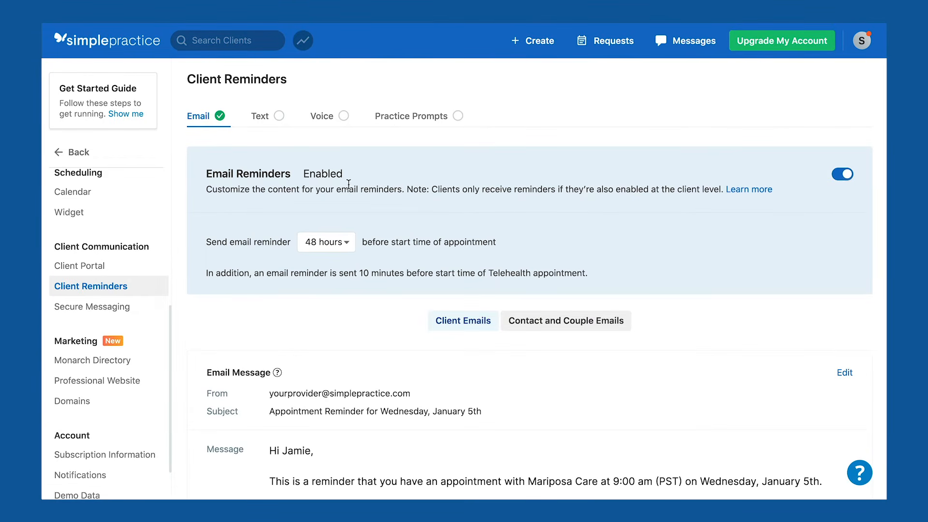
click(264, 124)
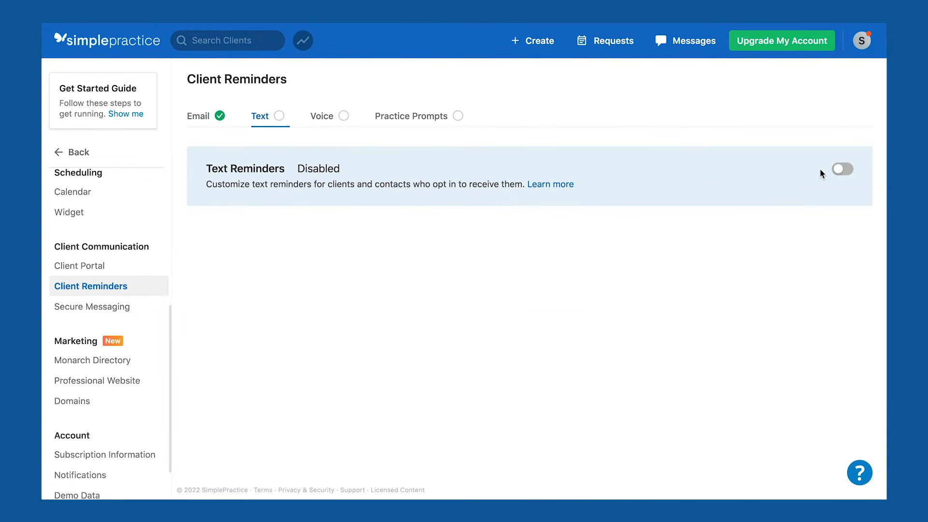
click(842, 171)
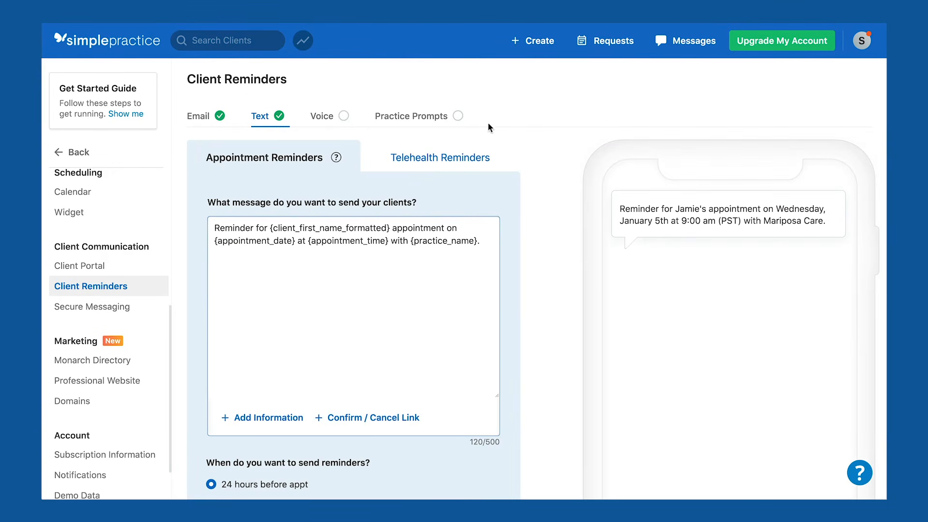
click(453, 118)
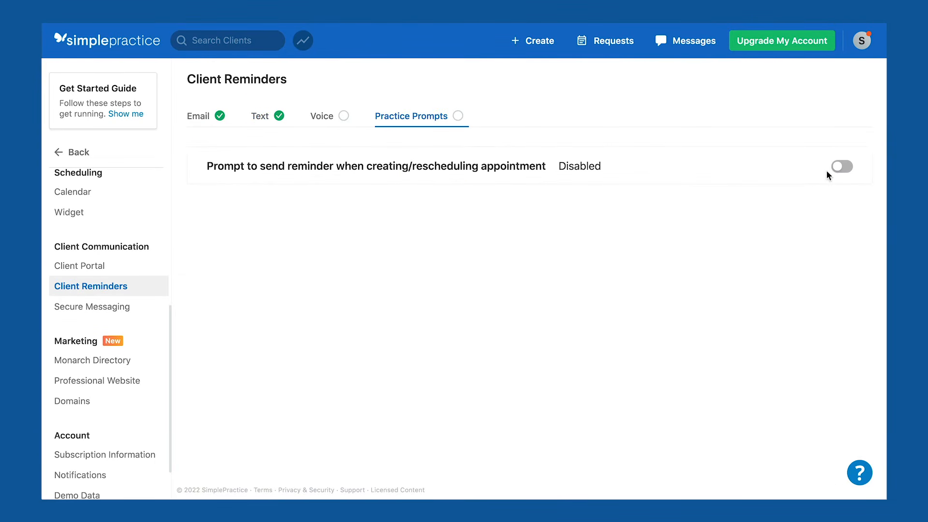
click(841, 170)
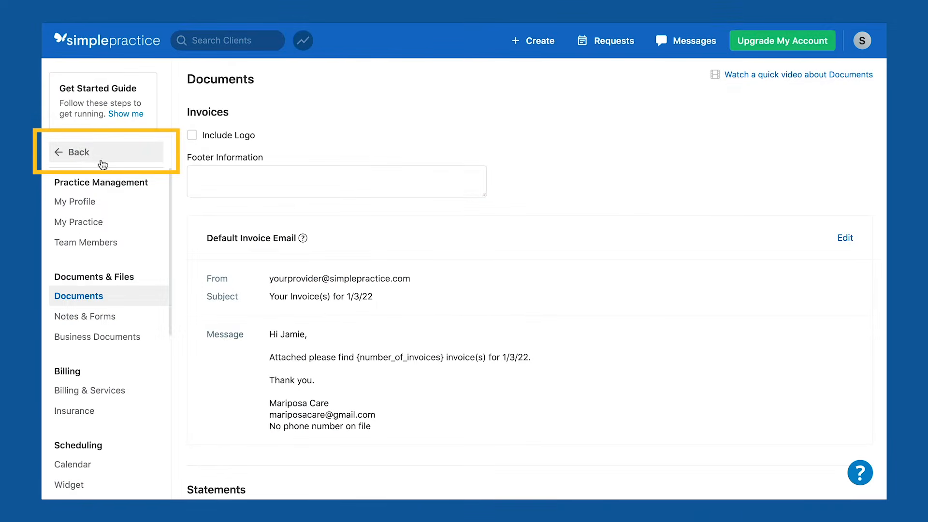
Go back to the Calendar and start creating a new client from the Create menu.
click(100, 161)
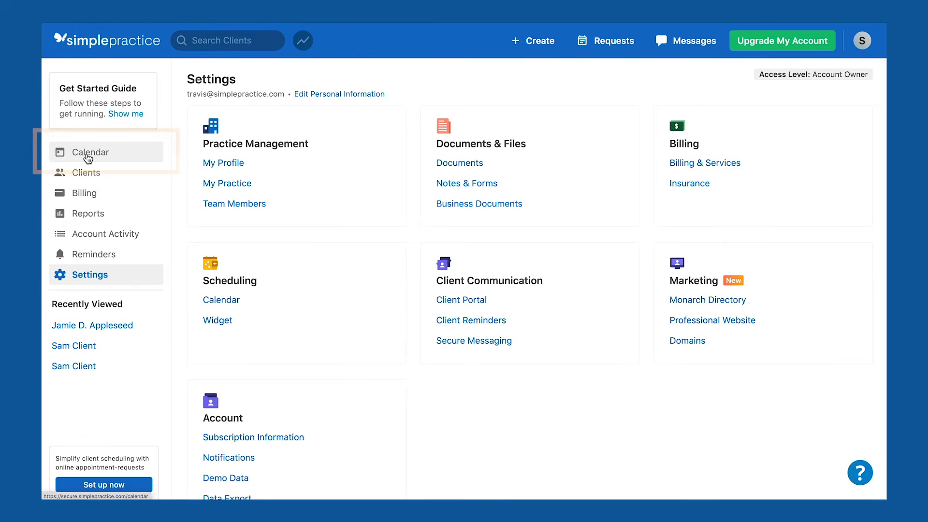
click(90, 162)
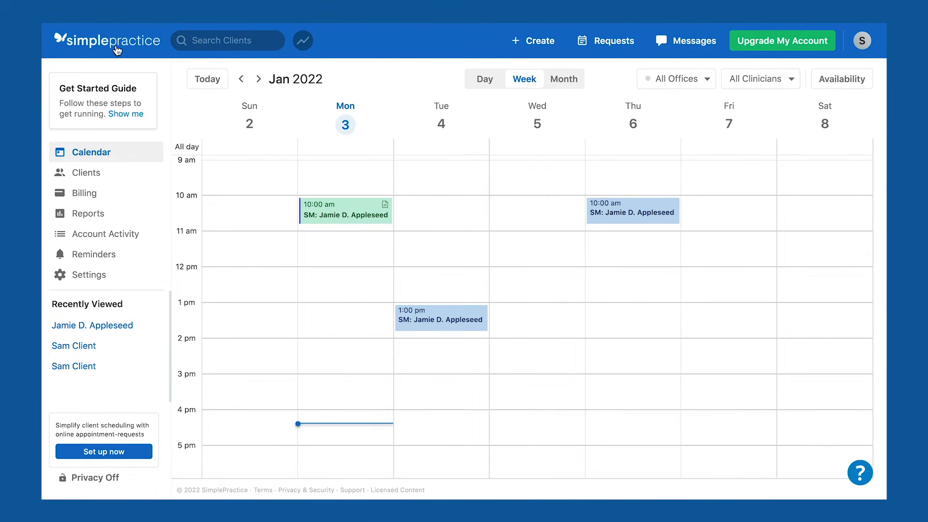
click(538, 49)
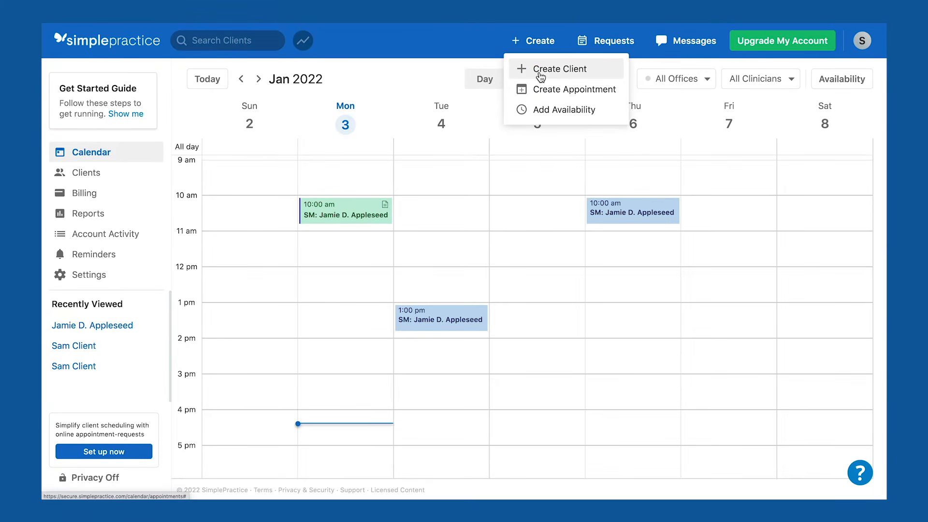
click(540, 74)
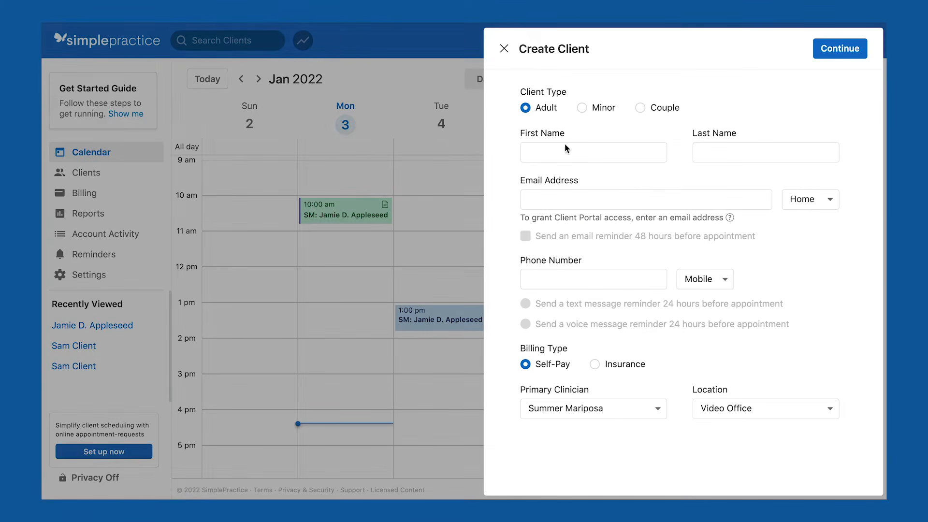
Enter first name Sample, last name Client and the client's e-mail address, then continue.
click(569, 151)
text(Sample C)
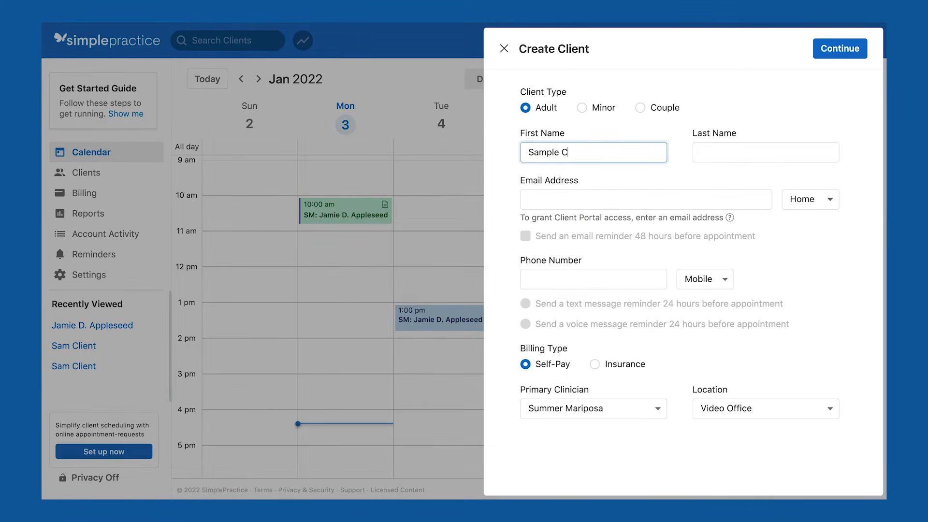
key(BackSpace)
key(BackSpace)
key(Tab)
text(Client)
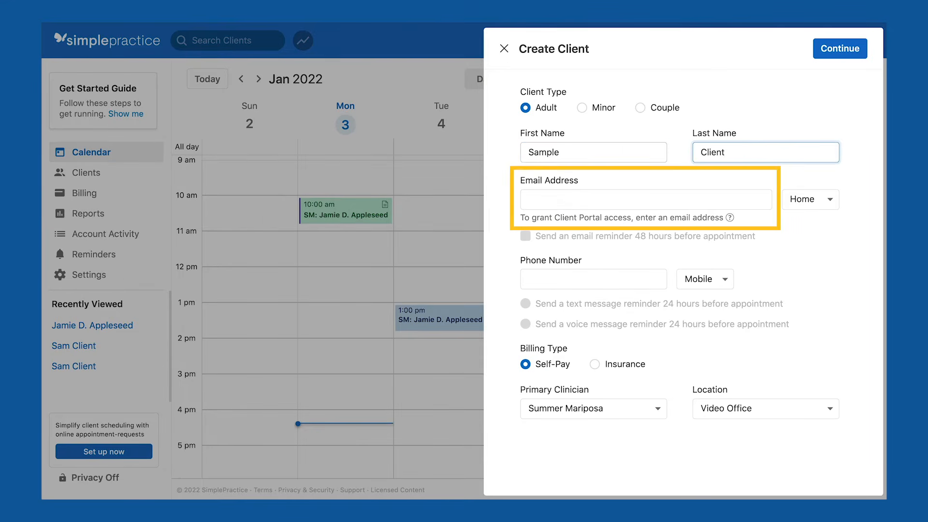
click(571, 202)
text(myem)
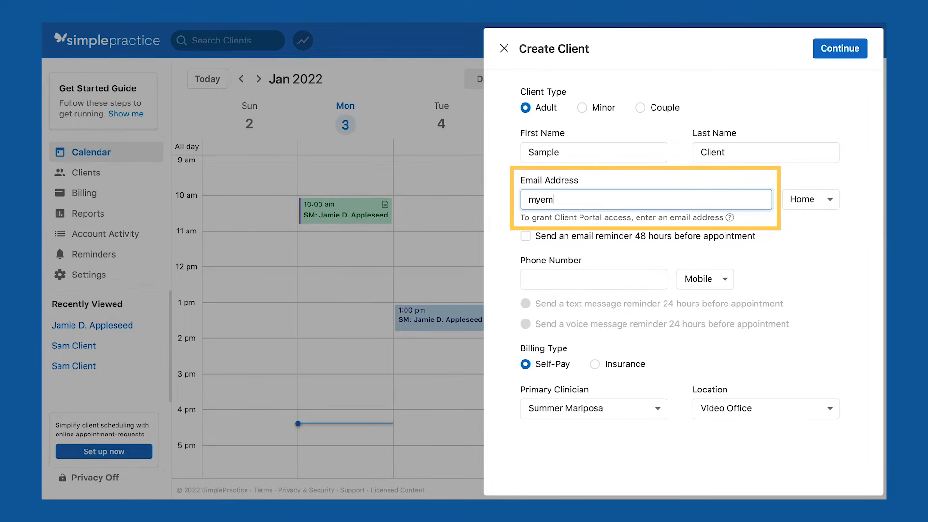
text(ail@gmail.com)
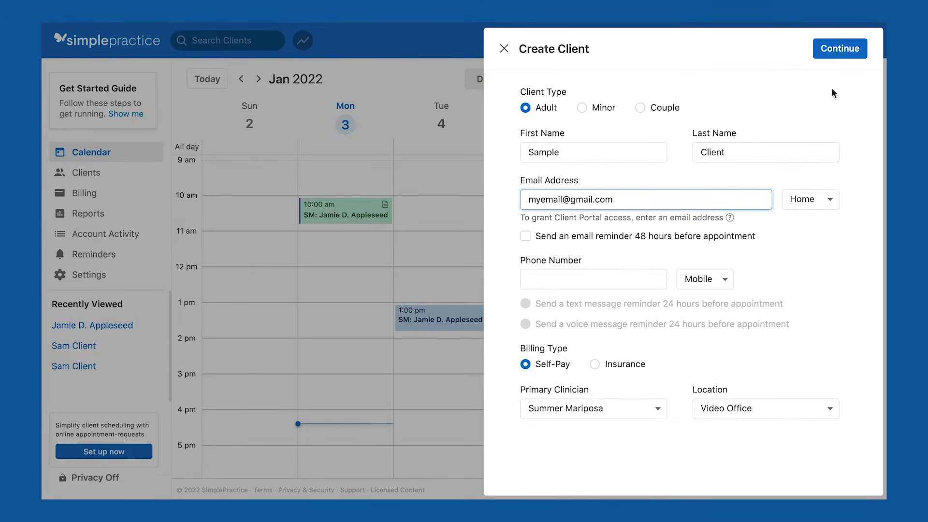
click(845, 54)
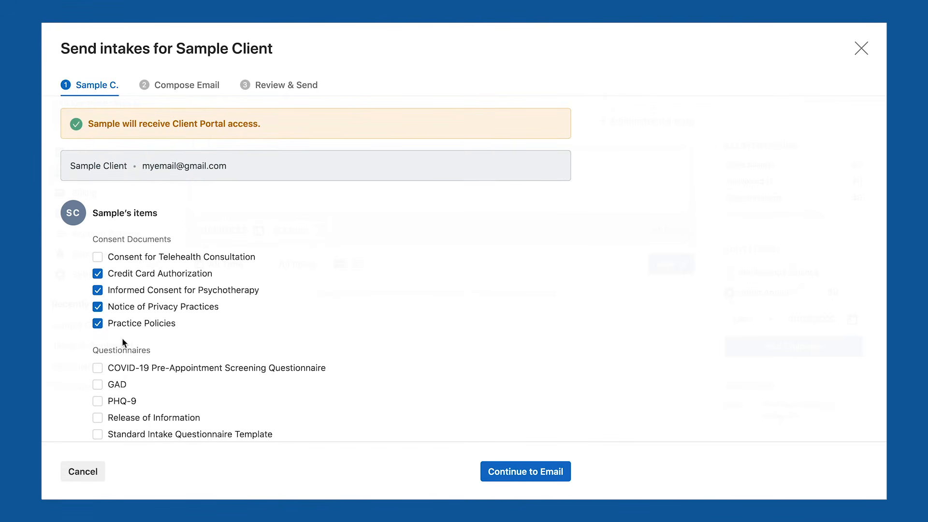
Cancel the Sample Client intake paperwork and exit without sending it.
scroll(123, 342, down, 2)
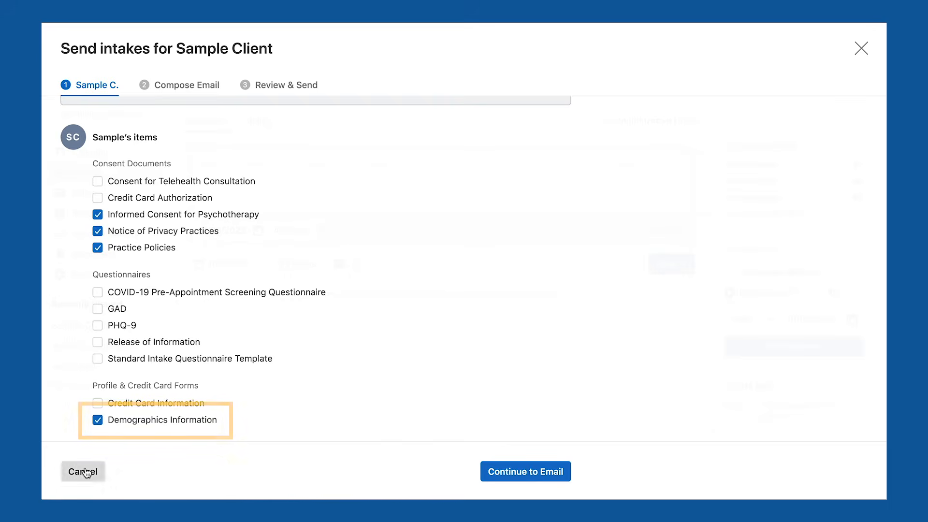
click(83, 471)
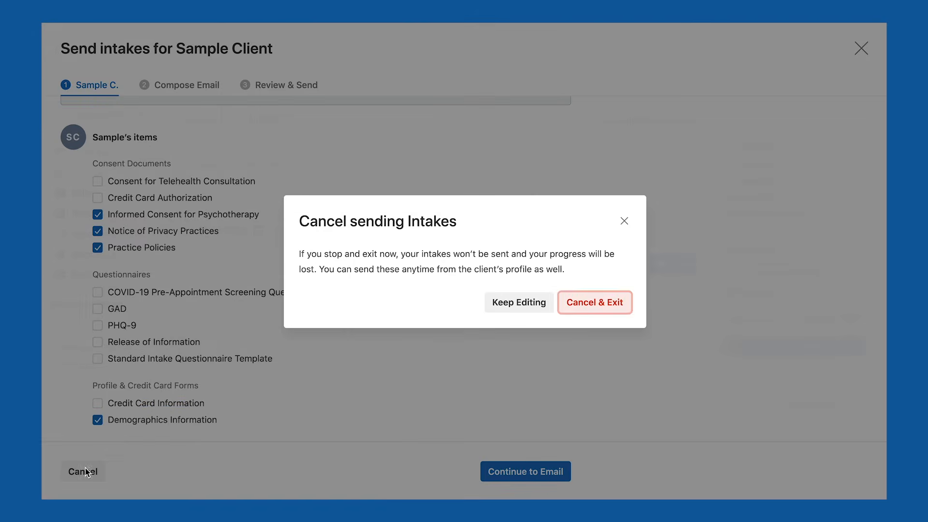
click(581, 309)
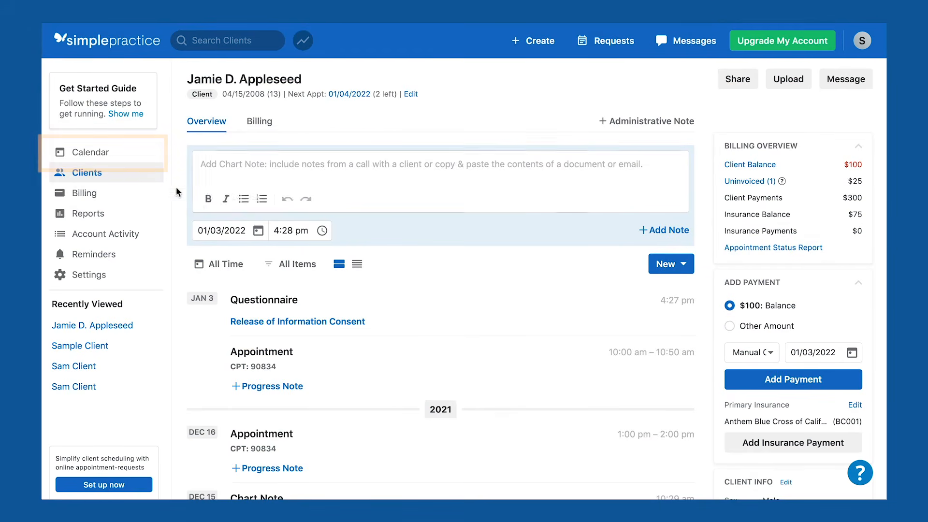
Open the Calendar and try its Day, Week and Month views.
click(111, 158)
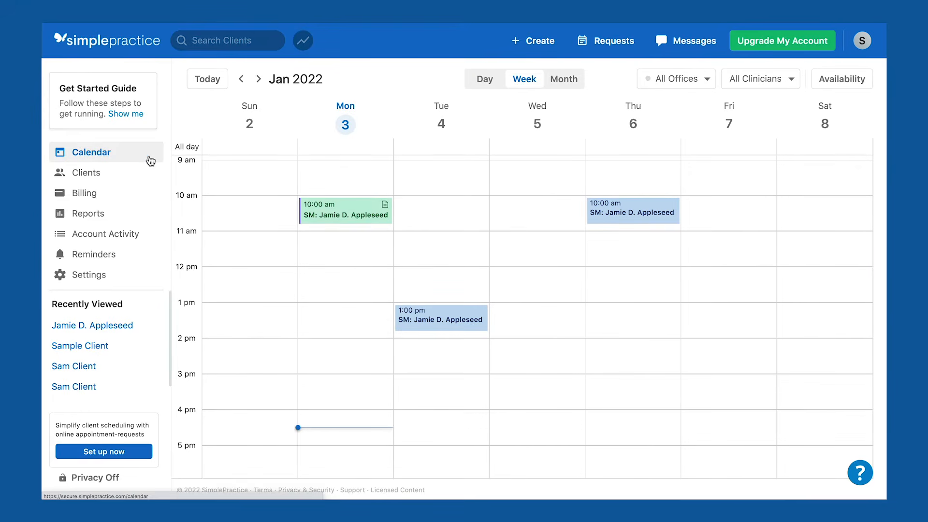
click(487, 82)
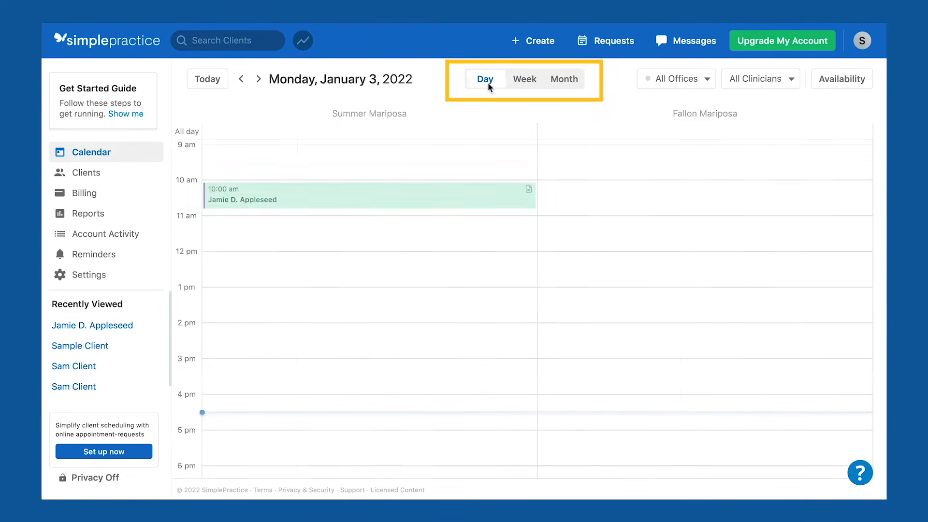
click(525, 82)
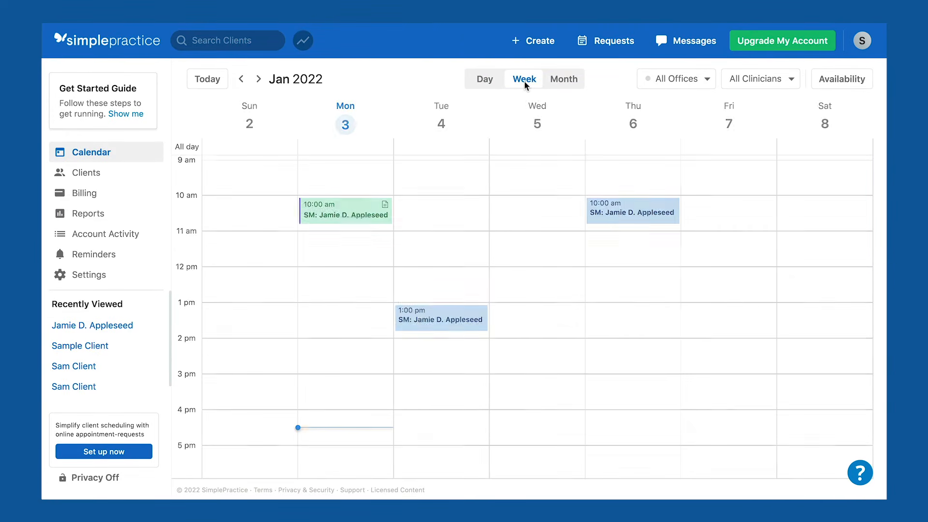
click(569, 82)
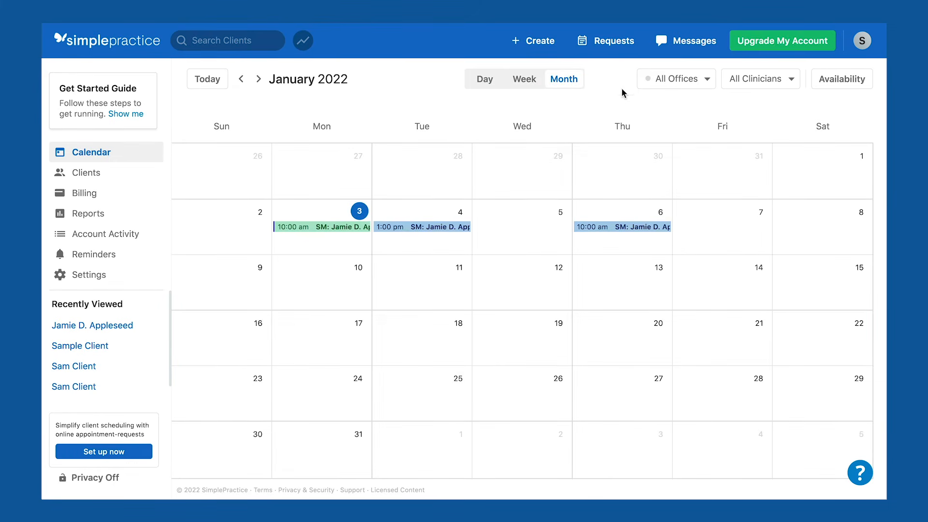
Check the office and clinician filters, return to Week view, and bring up Create options.
click(697, 84)
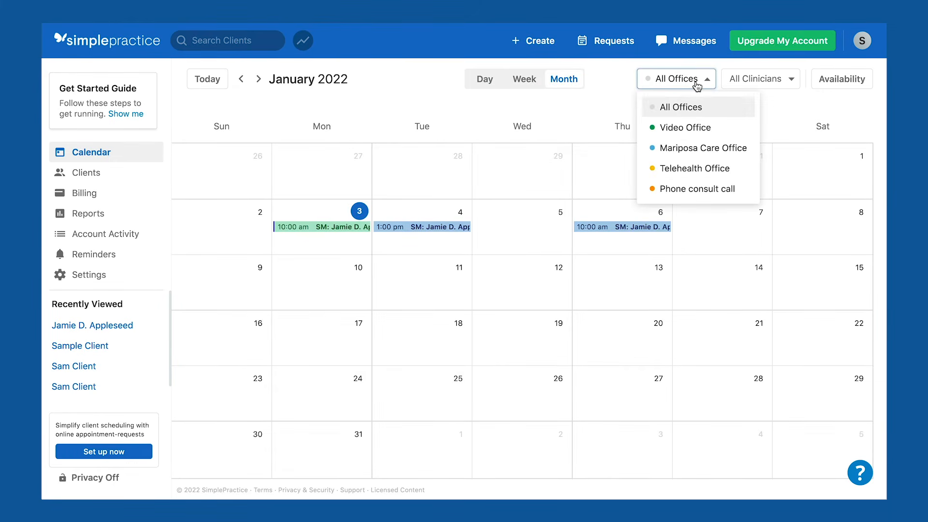
click(696, 85)
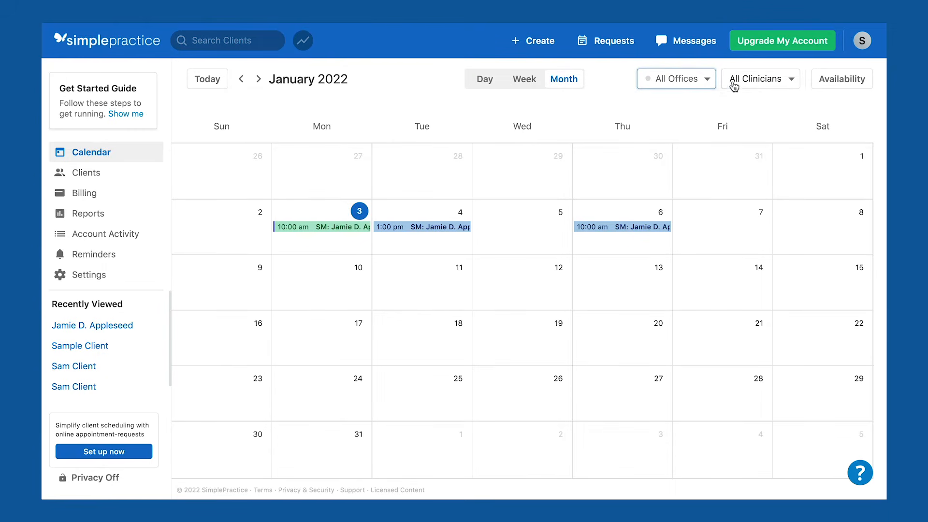
click(771, 85)
click(770, 83)
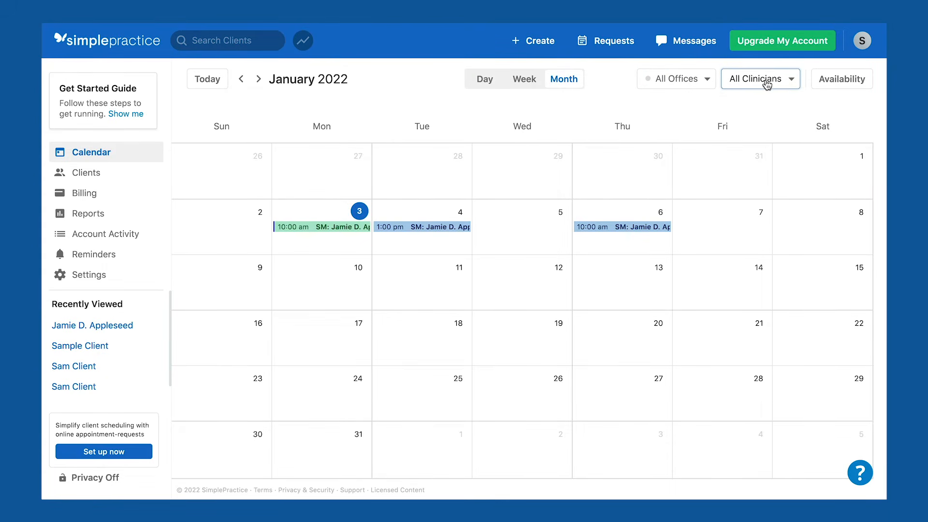
click(525, 82)
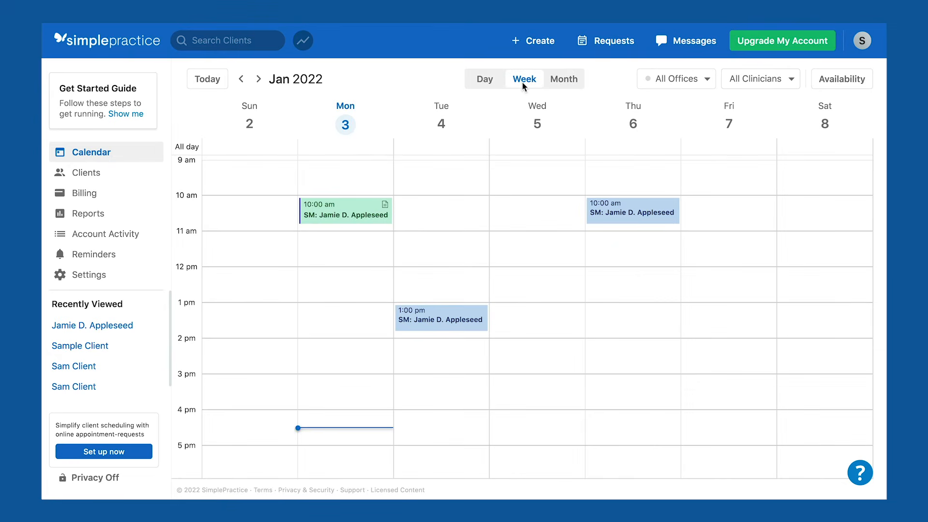
click(541, 42)
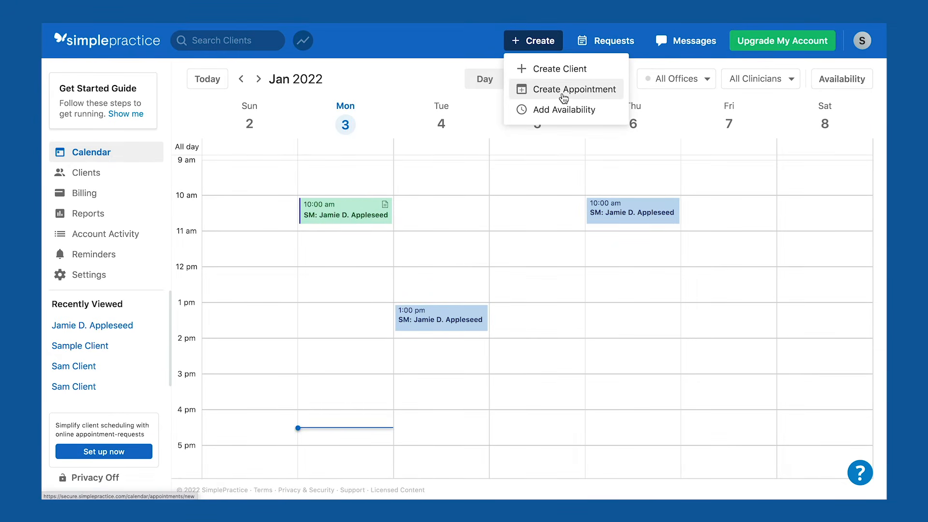
Book the client a Wednesday Jan 5, 10:15 am appointment at Telehealth: Video Office.
click(511, 208)
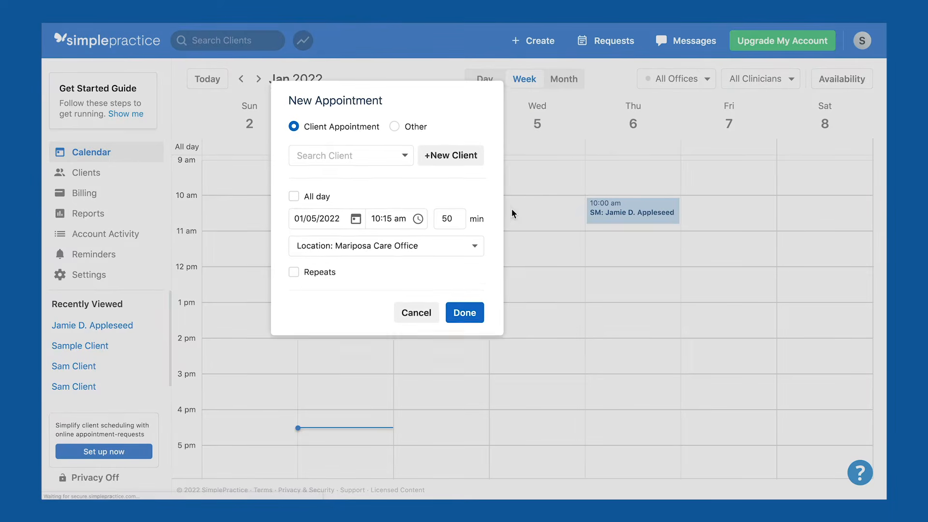
click(368, 163)
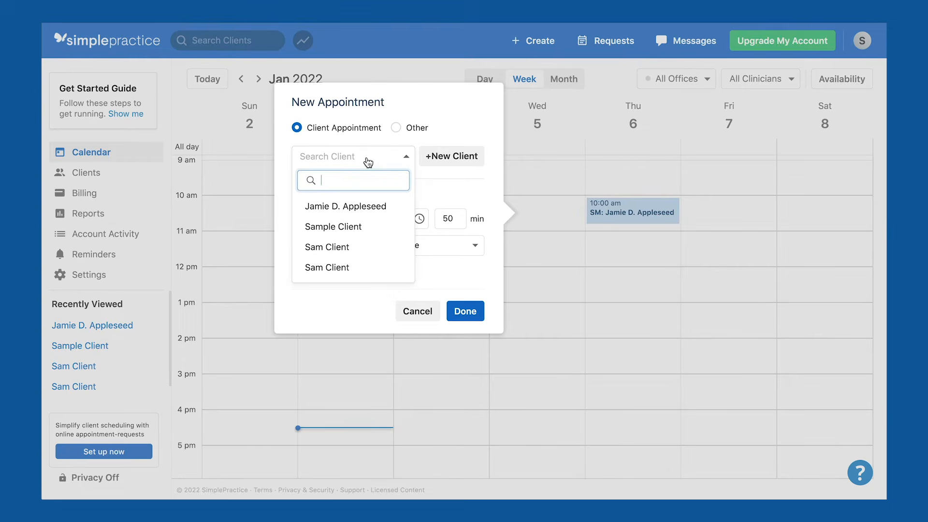
click(369, 207)
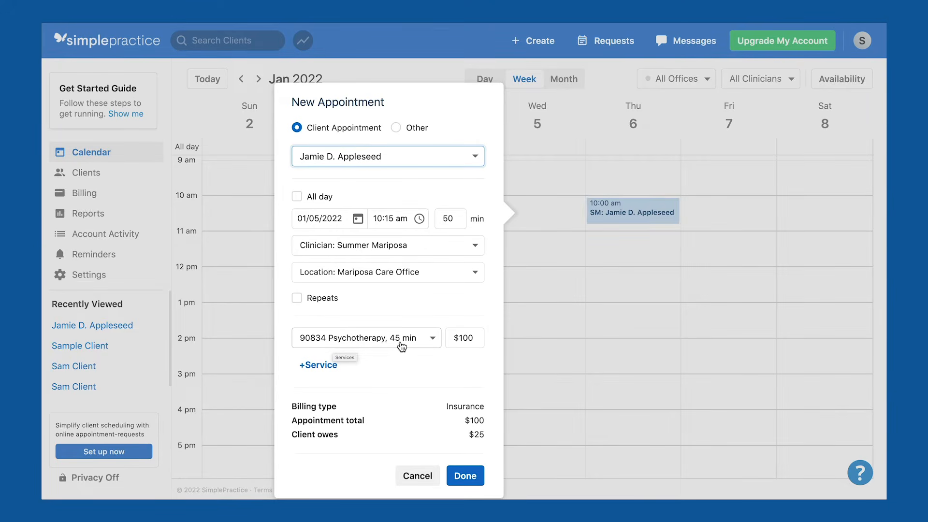
click(407, 273)
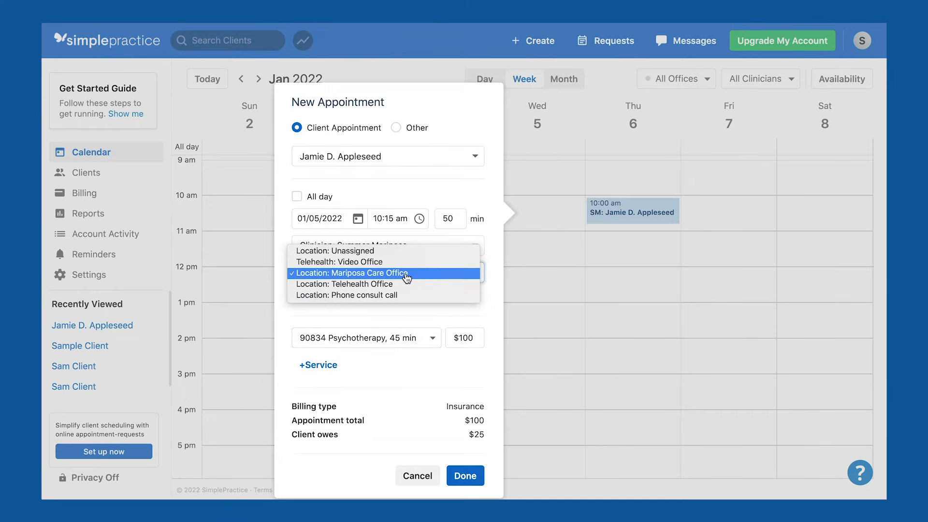
click(408, 263)
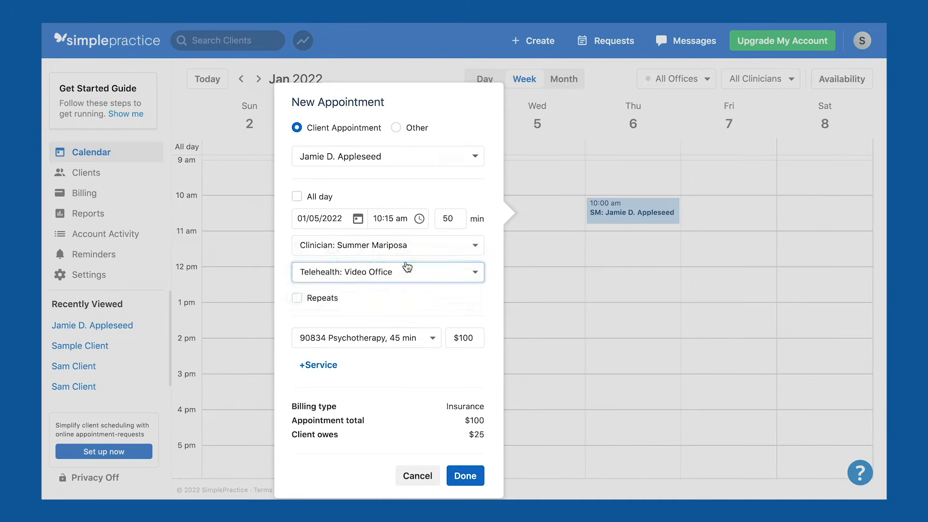
click(464, 475)
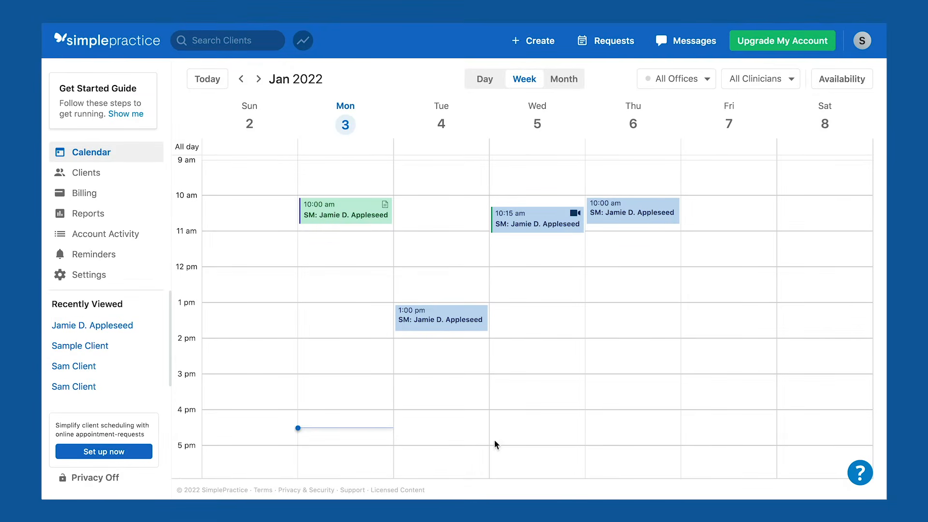
click(555, 223)
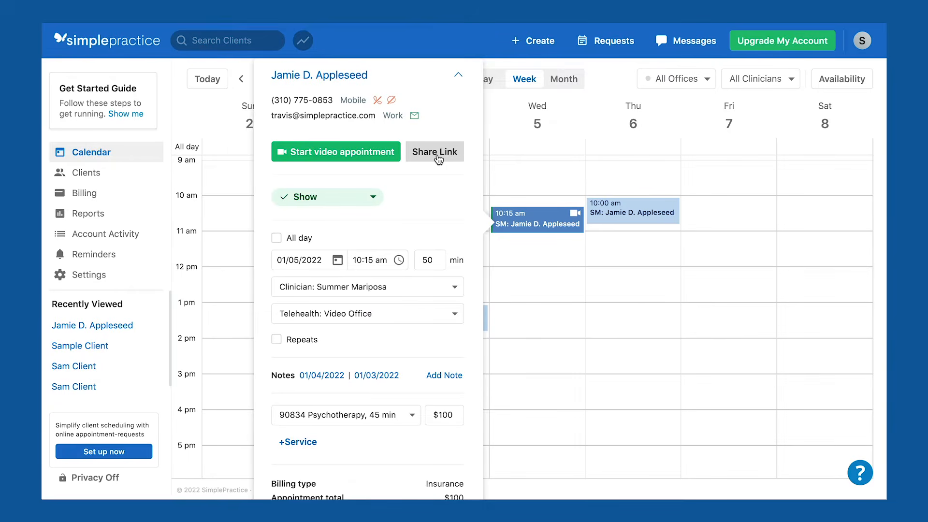
Send the client one email reminder with the telehealth link for the Jan 5 appointment.
click(438, 153)
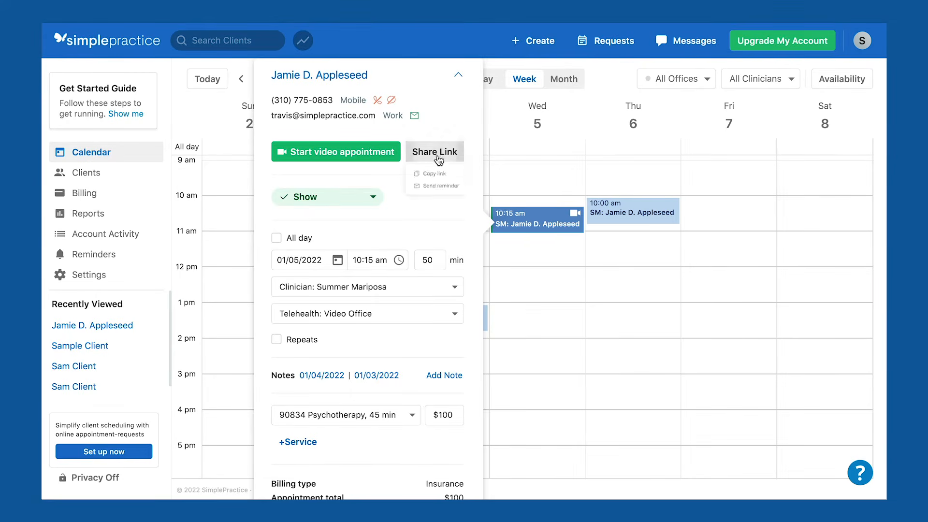
click(443, 205)
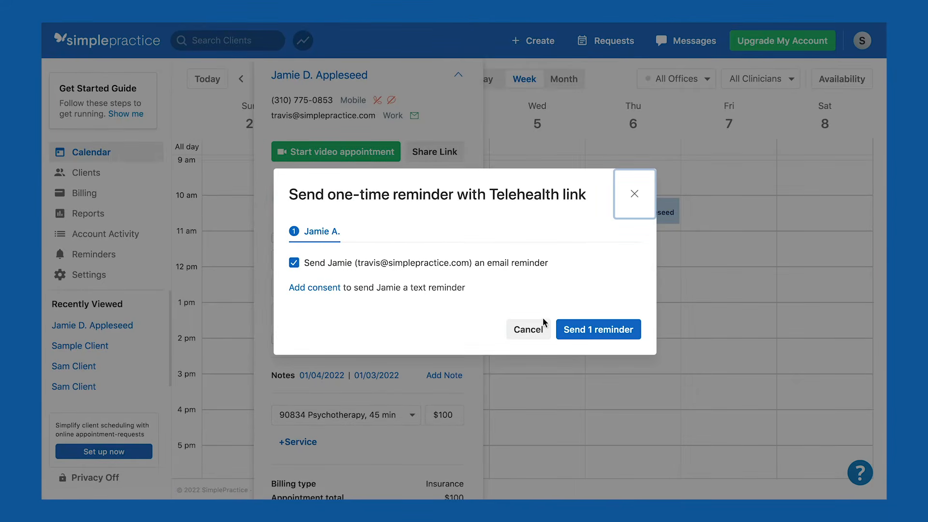
click(586, 330)
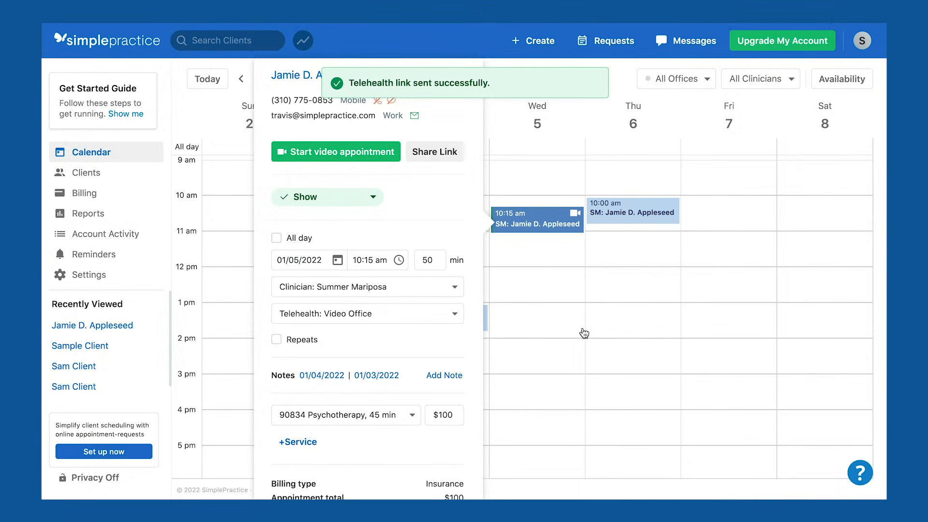
Start the video appointment and join it under the clinician's display name.
click(351, 161)
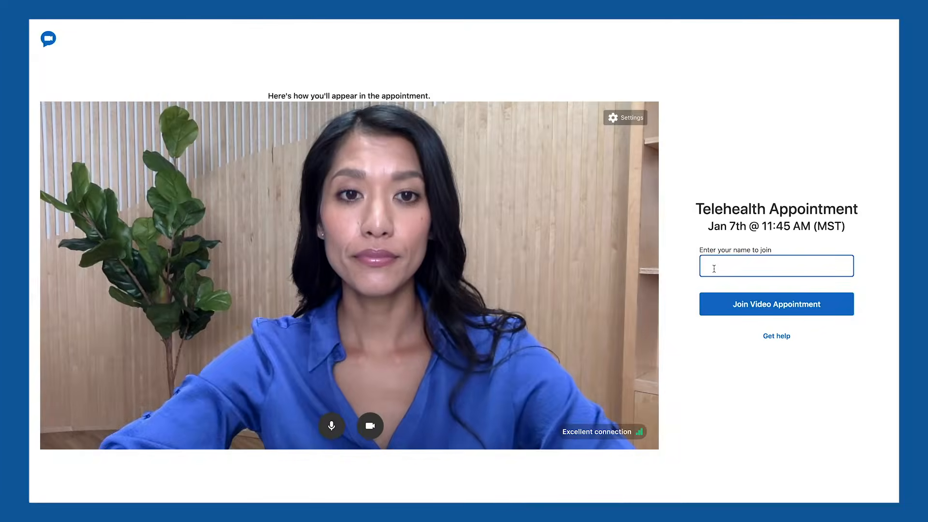
text(Dr. M)
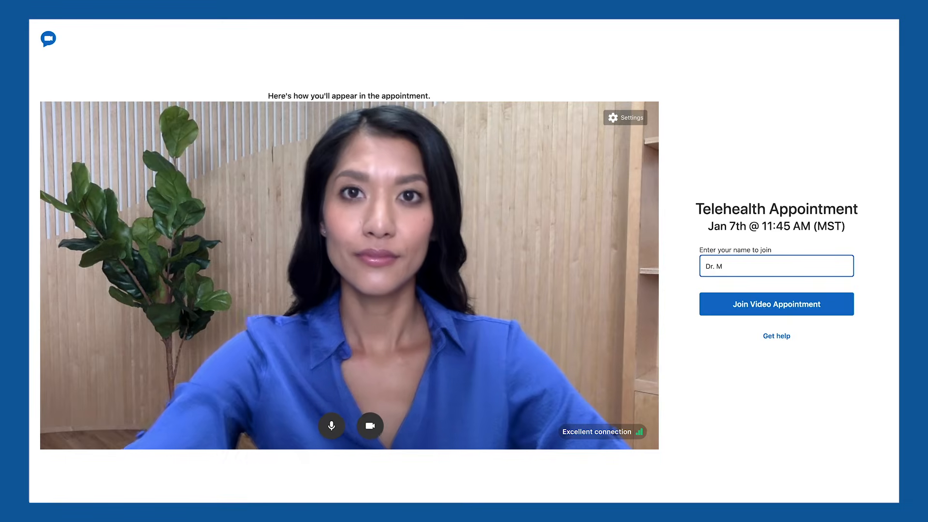
click(763, 365)
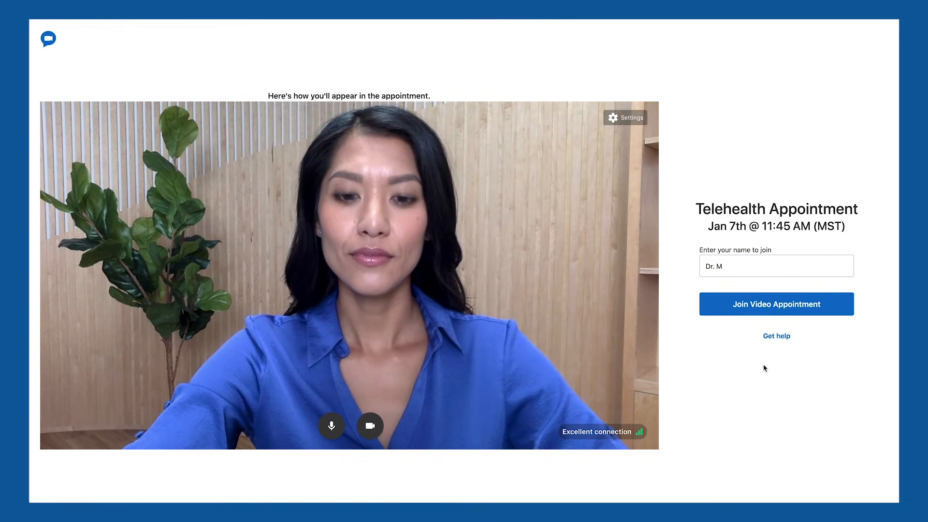
click(782, 310)
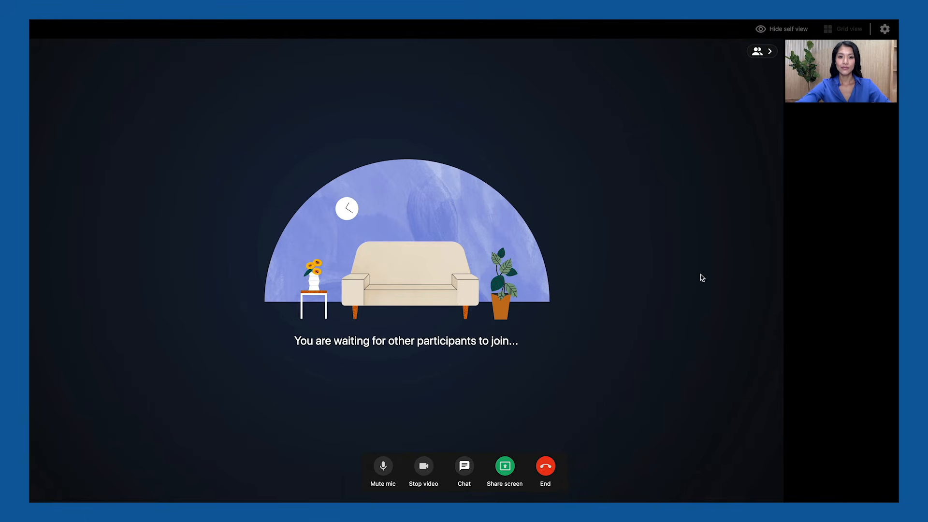
Open screen sharing in the call and browse the Window and Entire Screen options.
click(503, 468)
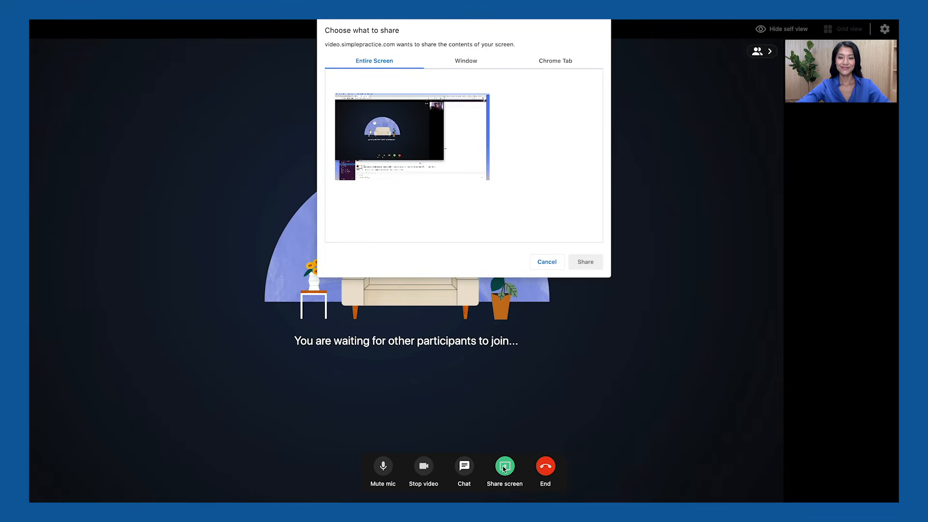
click(475, 68)
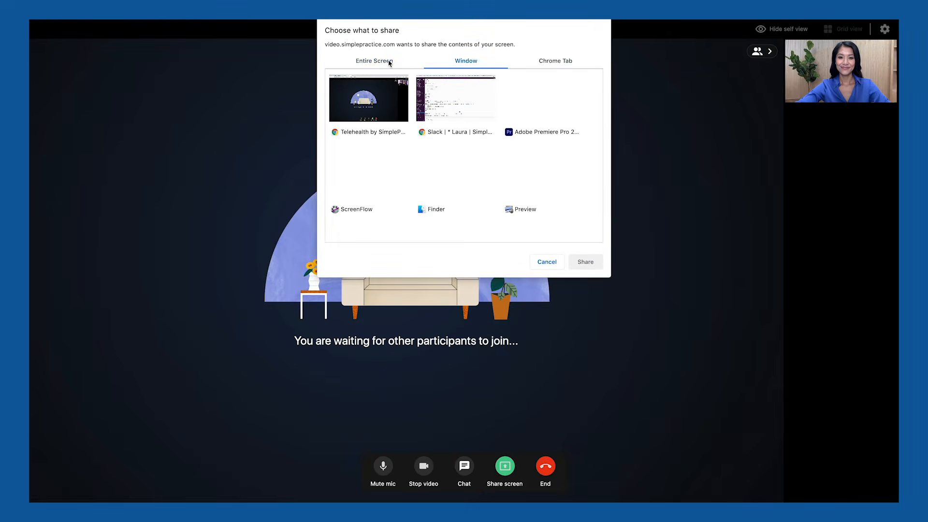
click(388, 63)
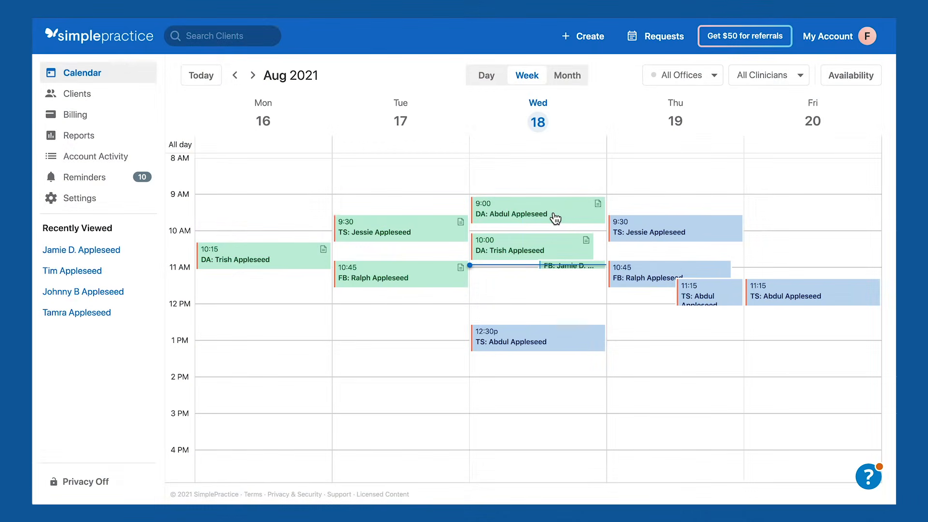
Add a Stripe Credit Card payment to the 9:00 Wednesday group therapy appointment.
click(556, 219)
scroll(419, 205, down, 3)
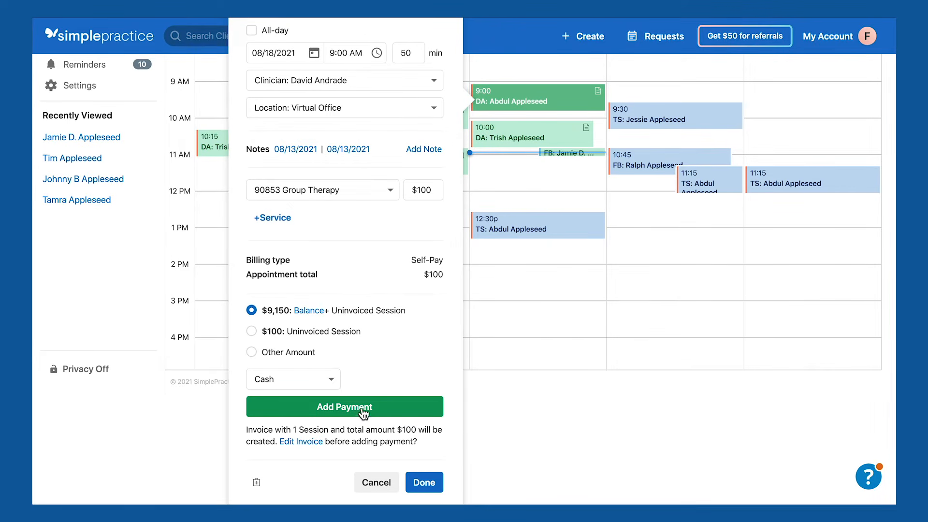
click(333, 383)
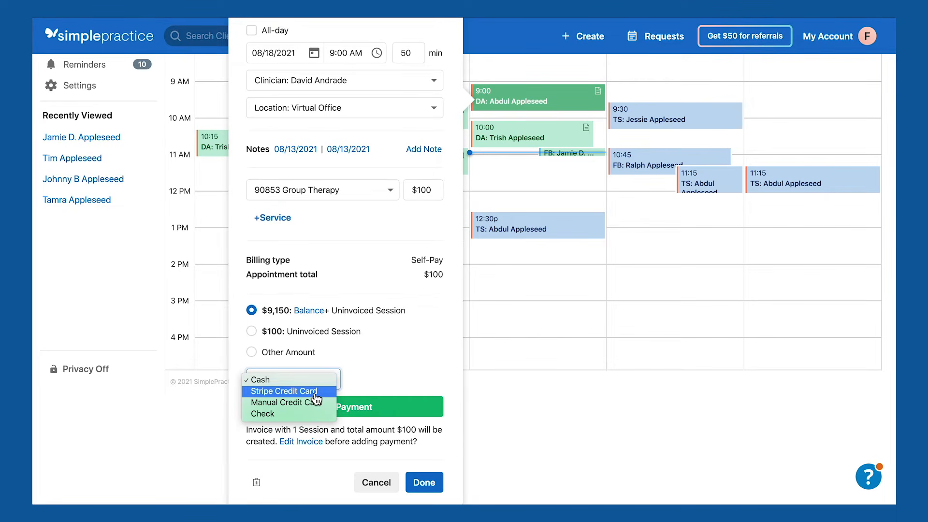
click(284, 391)
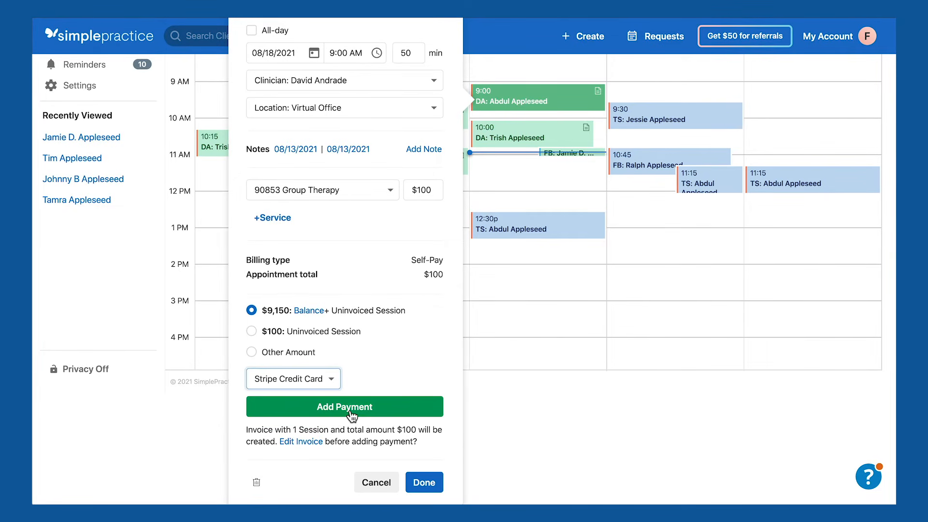
click(350, 409)
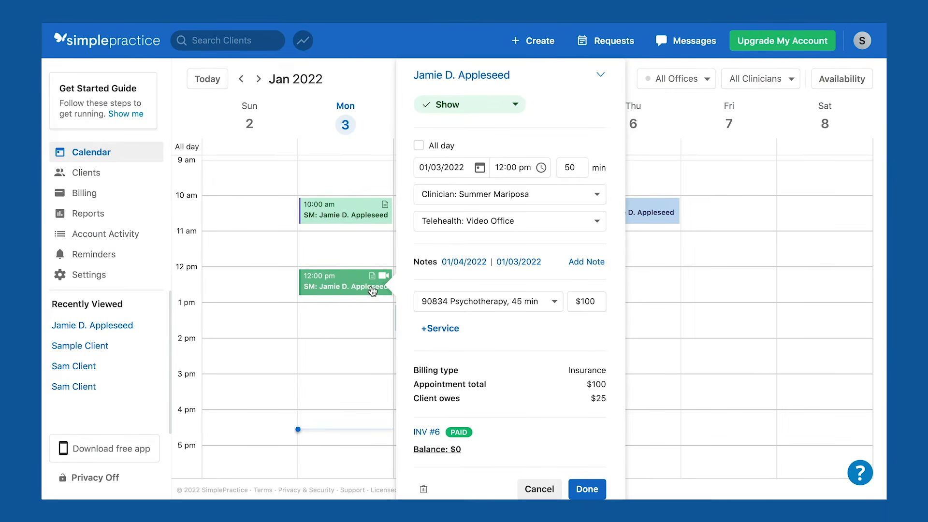
Review paid invoice INV #6 under the client's Billing, then open the New documents list from Overview.
click(476, 77)
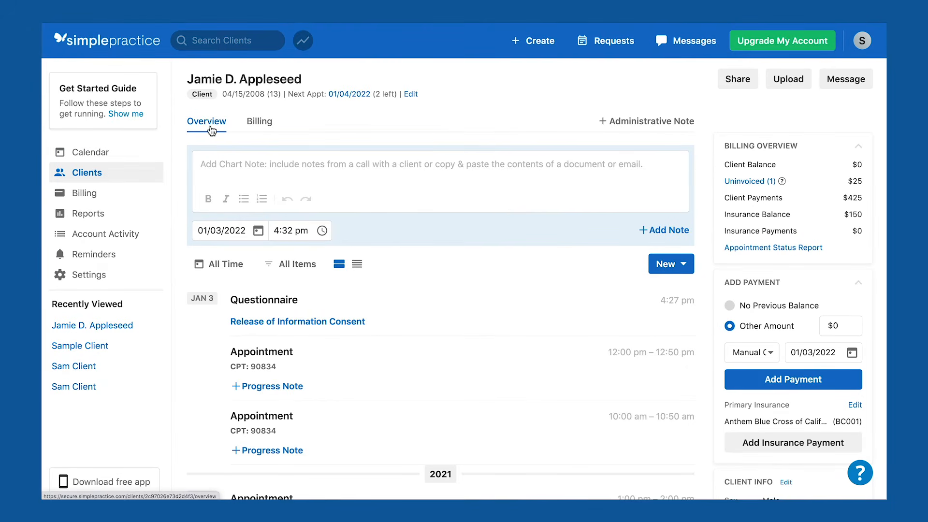
scroll(471, 303, down, 5)
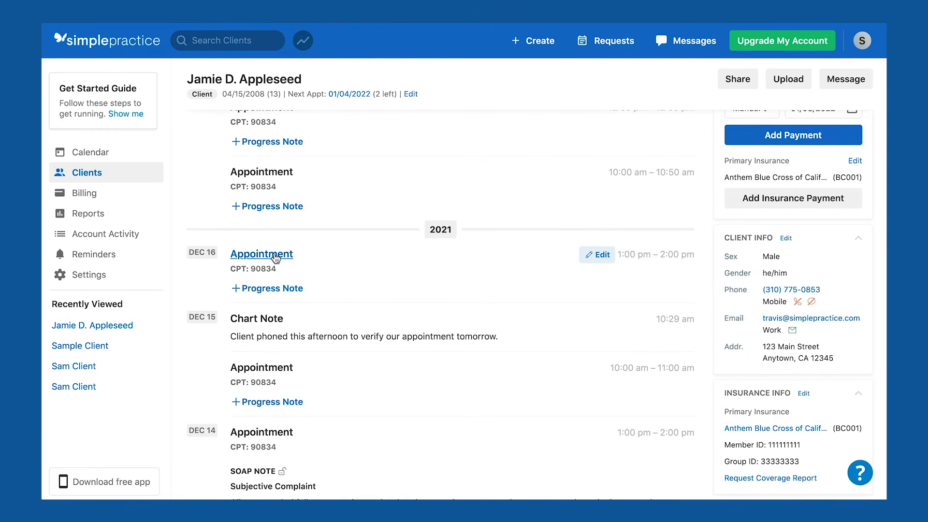
scroll(274, 288, up, 5)
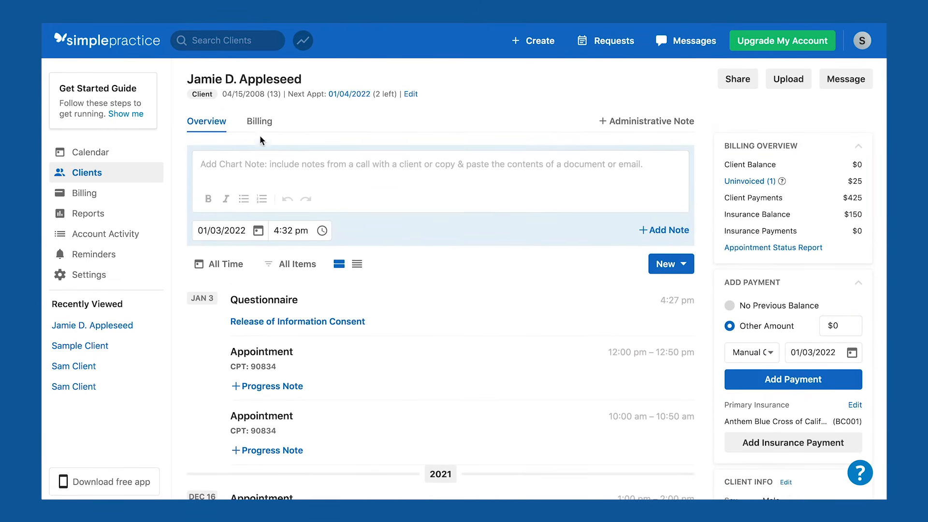
click(259, 126)
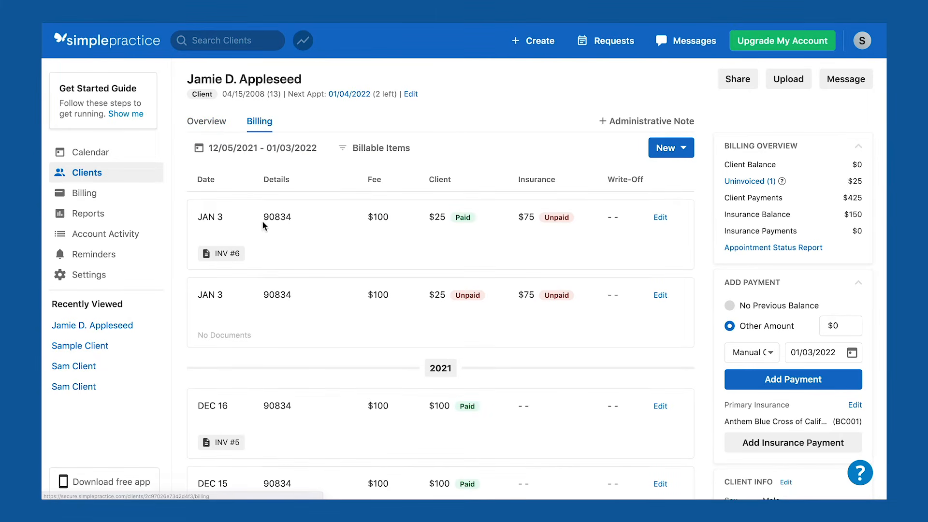
click(221, 261)
click(73, 49)
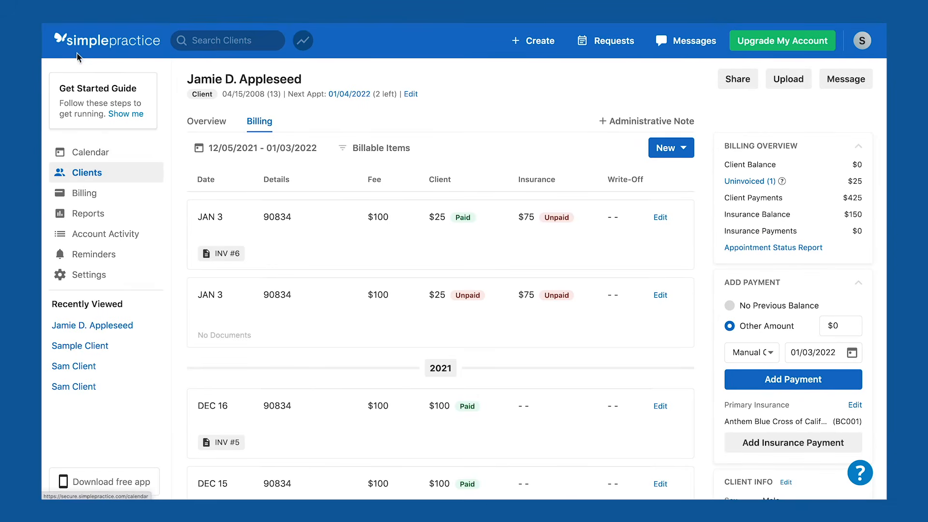
click(211, 127)
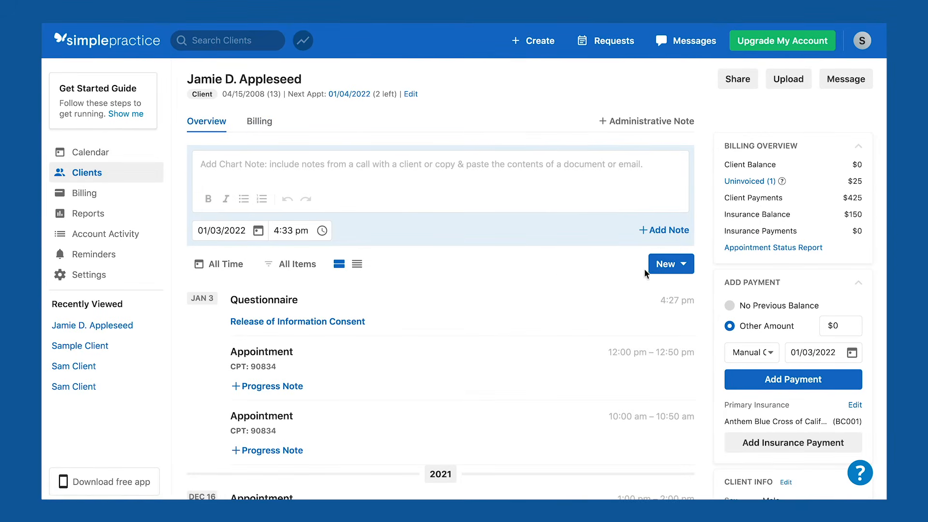
click(666, 271)
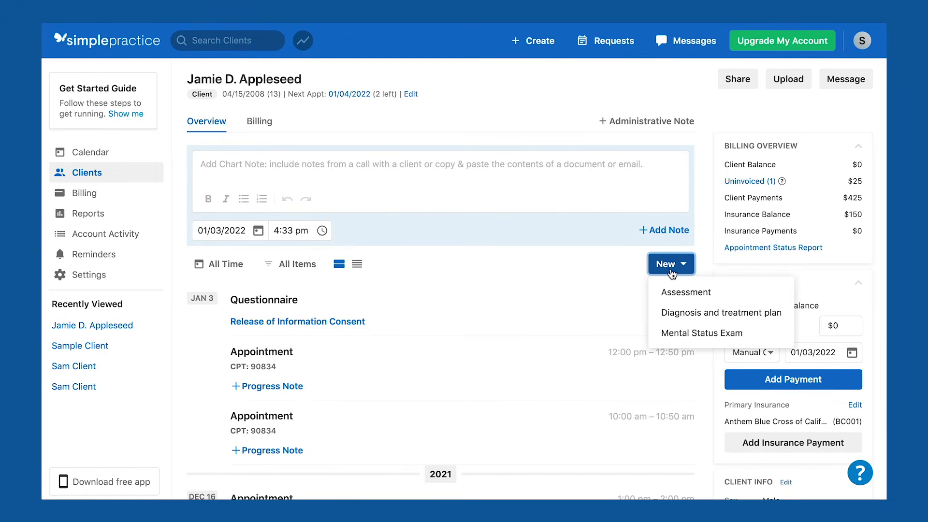
Start a diagnosis and treatment plan and save the F41.1 Generalized anxiety disorder diagnosis.
click(694, 314)
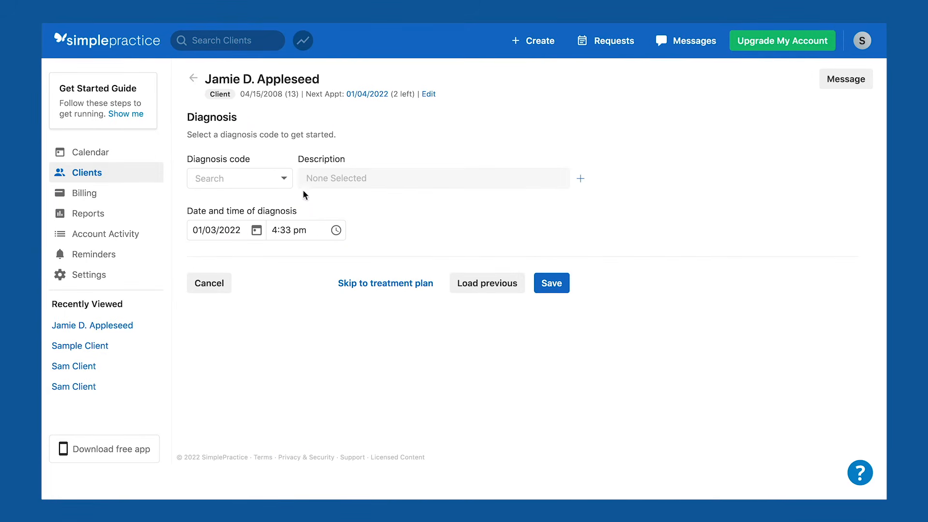
click(276, 186)
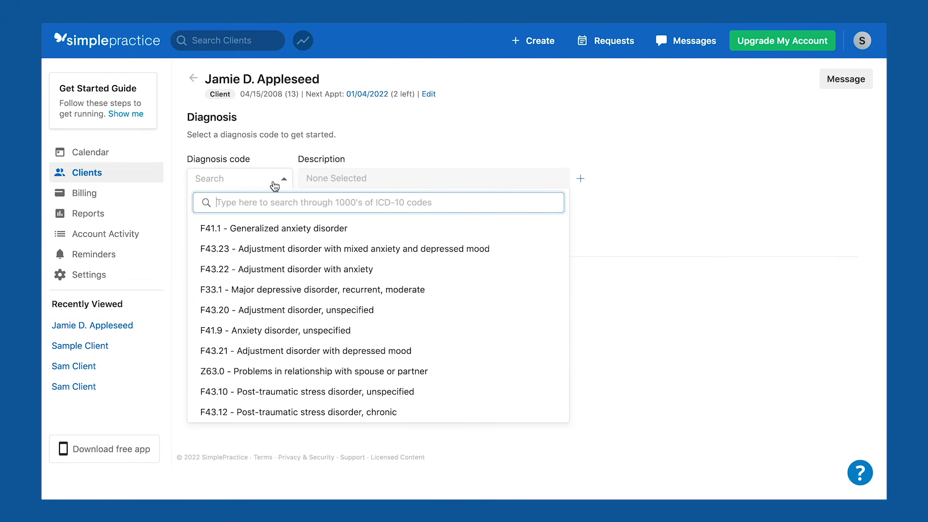
click(275, 232)
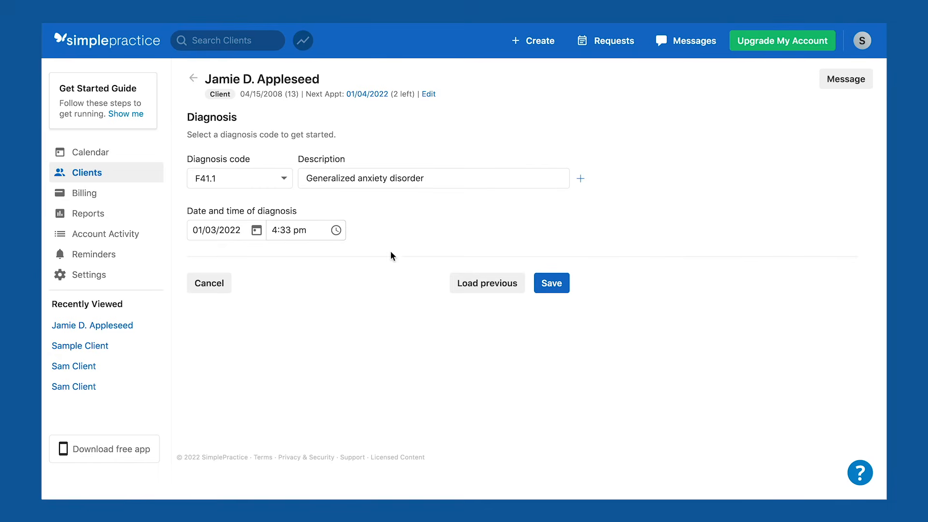
click(550, 289)
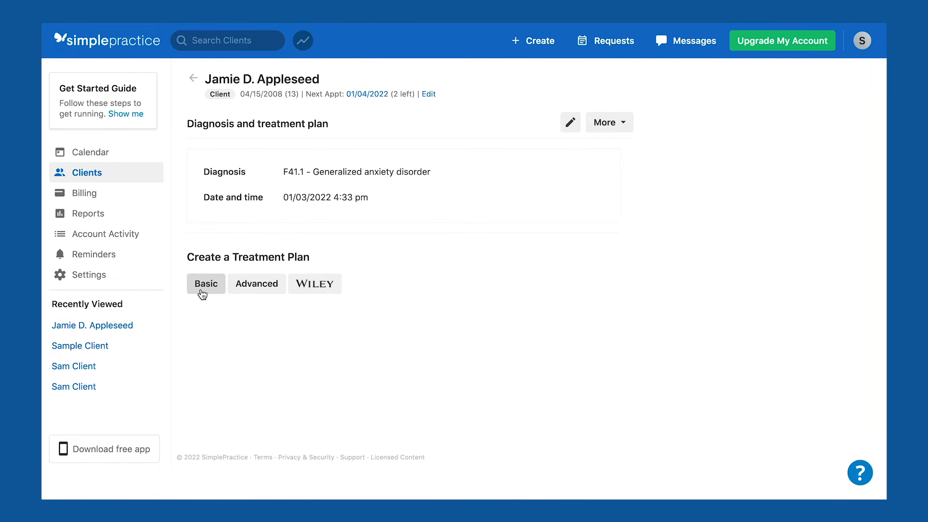
Complete an Advanced treatment plan, sign and lock it, and return to the client's overview.
click(263, 294)
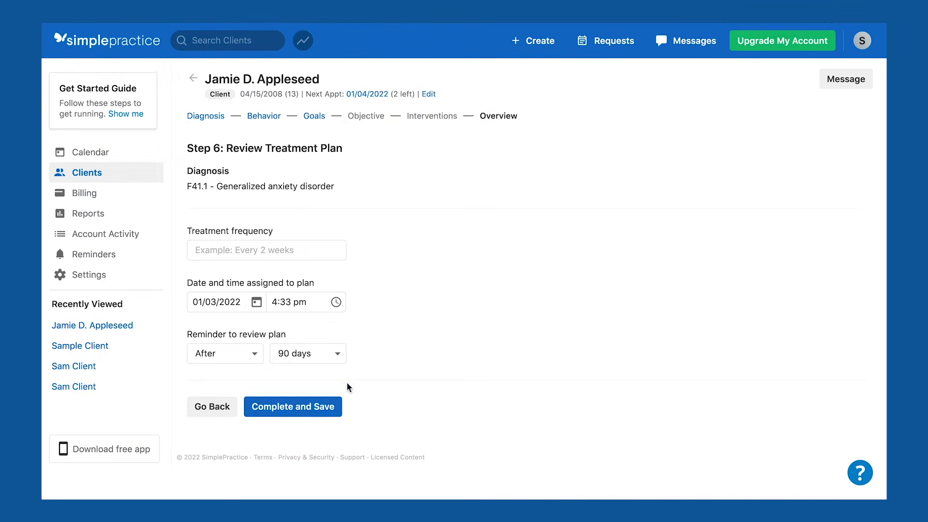
click(292, 408)
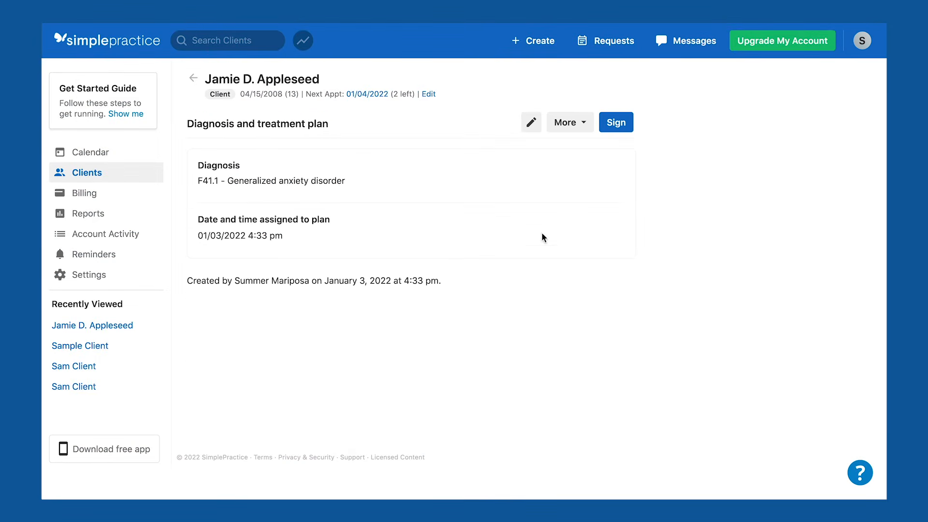
click(612, 129)
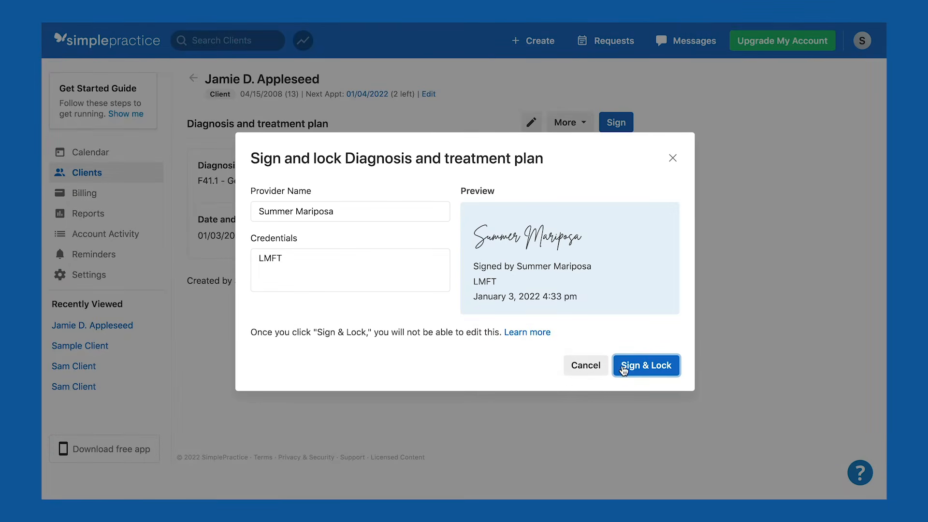
click(650, 369)
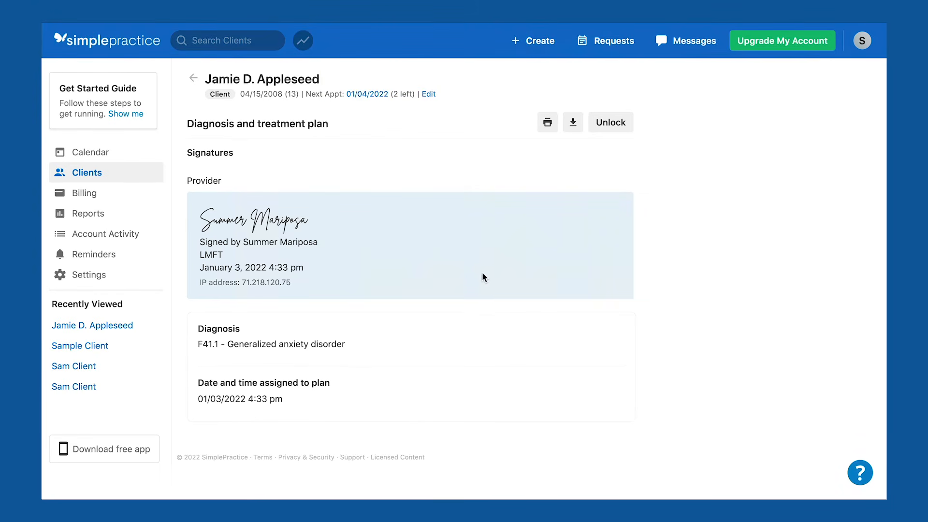
click(193, 79)
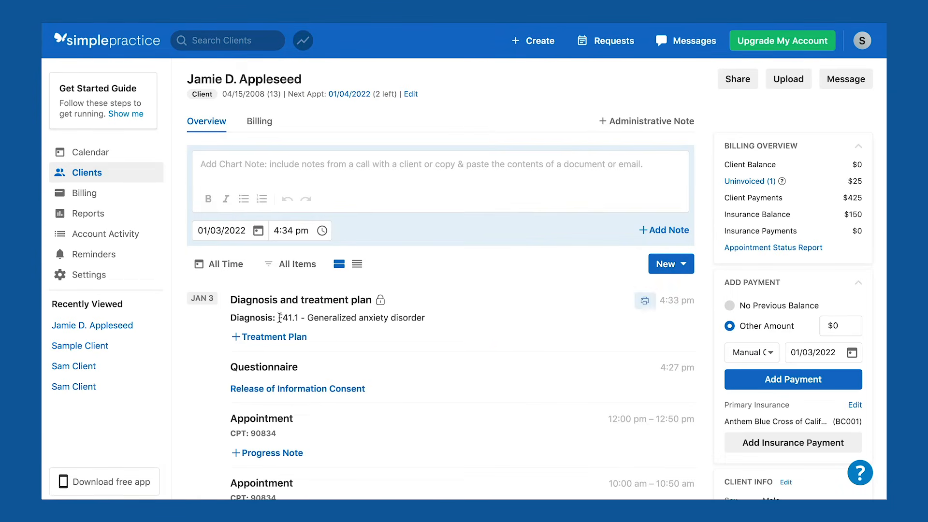
Start a SOAP Note progress note for the noon appointment, check the treatment plan, and load the previous note.
click(272, 454)
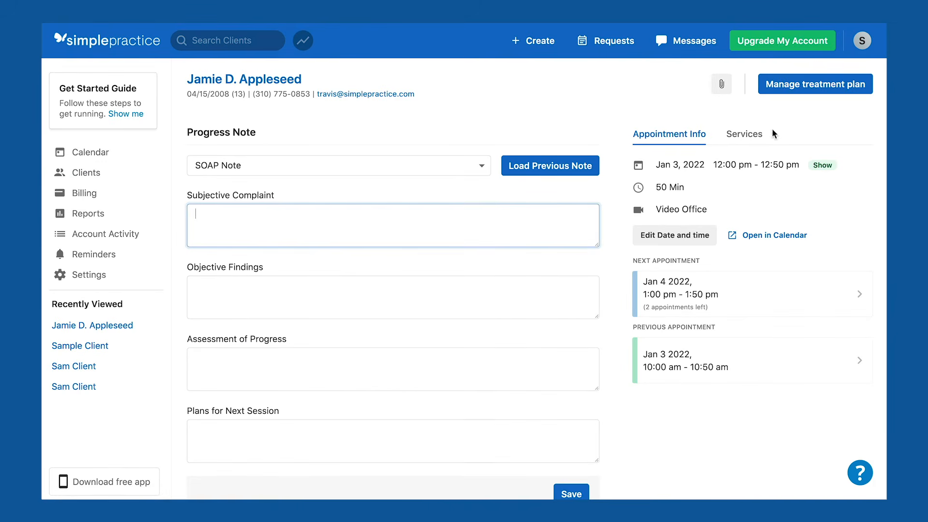
click(811, 87)
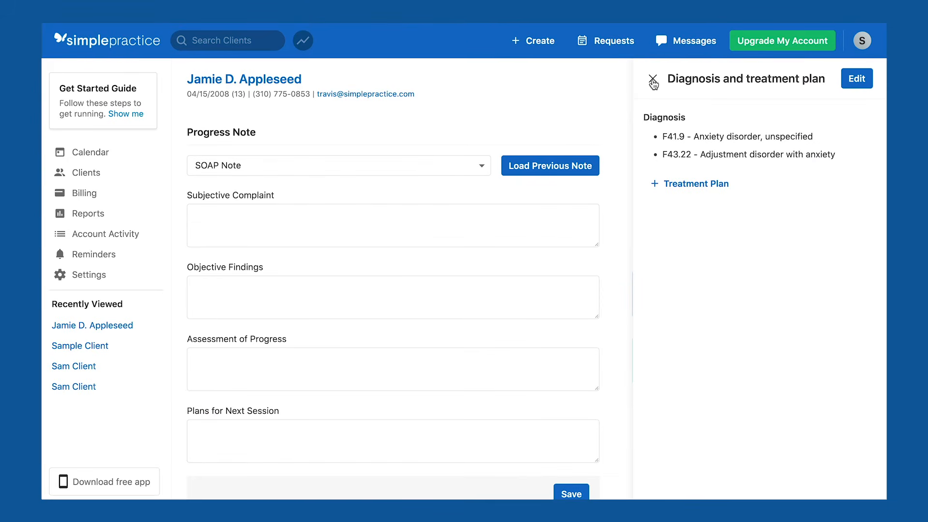
click(653, 79)
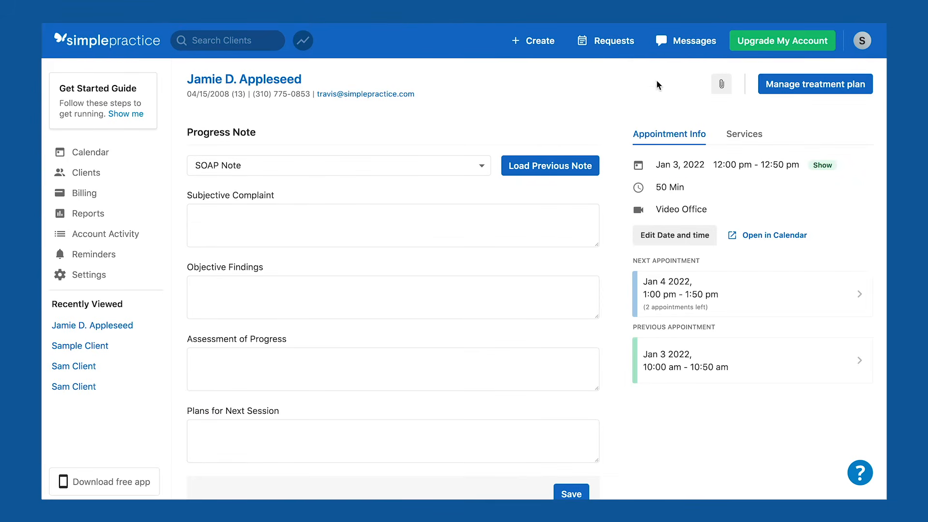
click(437, 169)
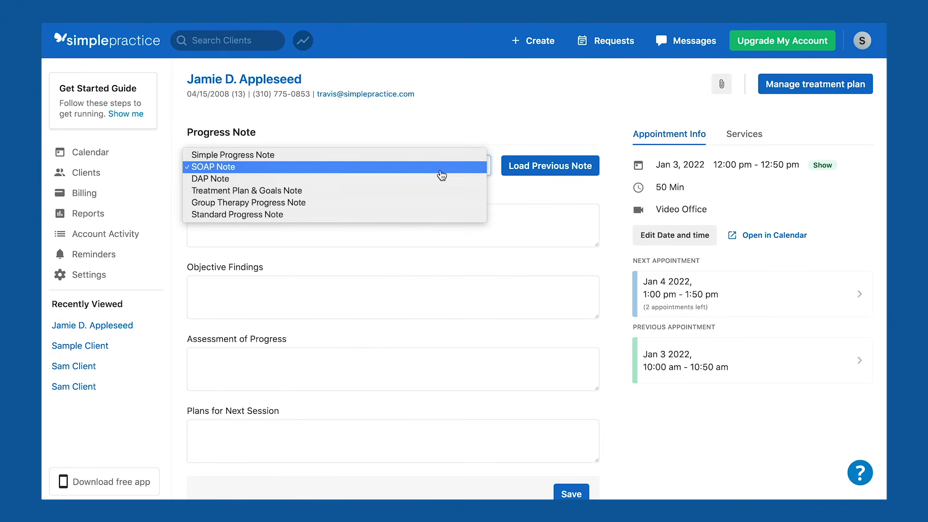
click(441, 167)
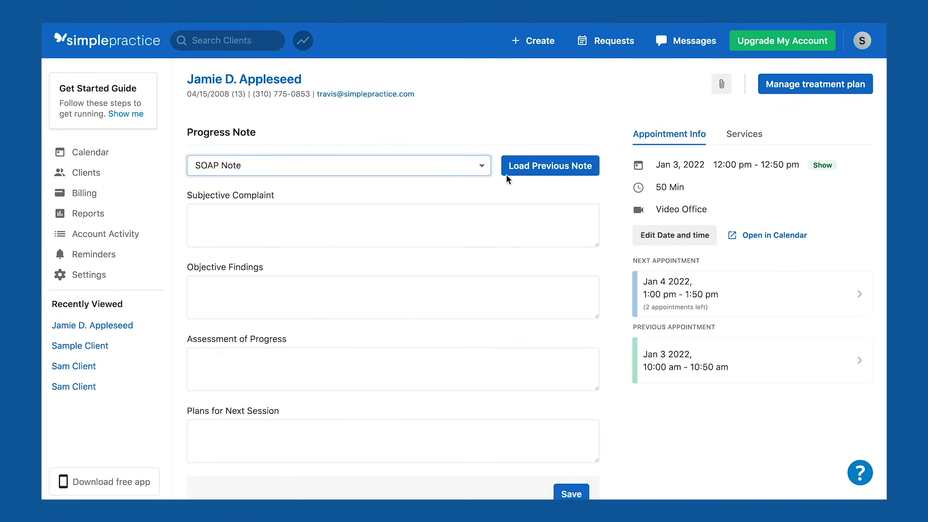
click(556, 176)
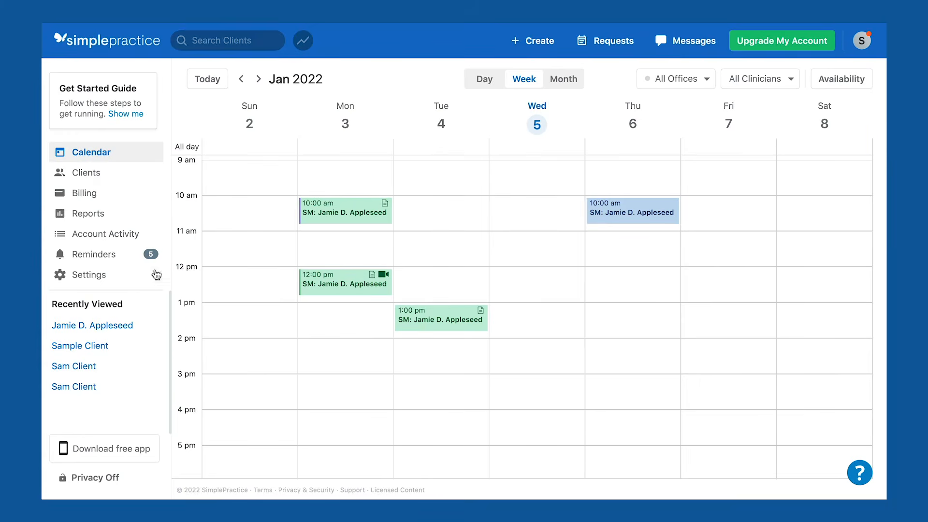
Preview the SOAP Note template in Settings > Notes & Forms.
click(124, 276)
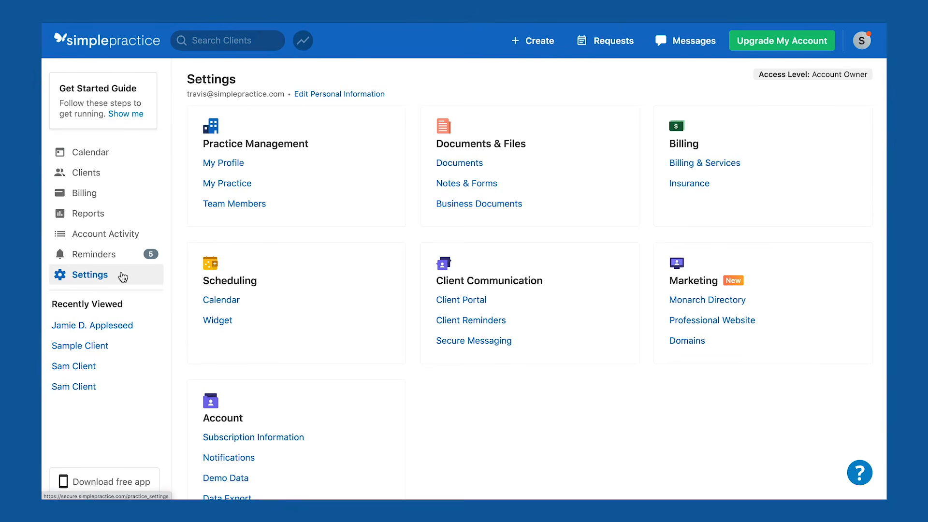
click(467, 190)
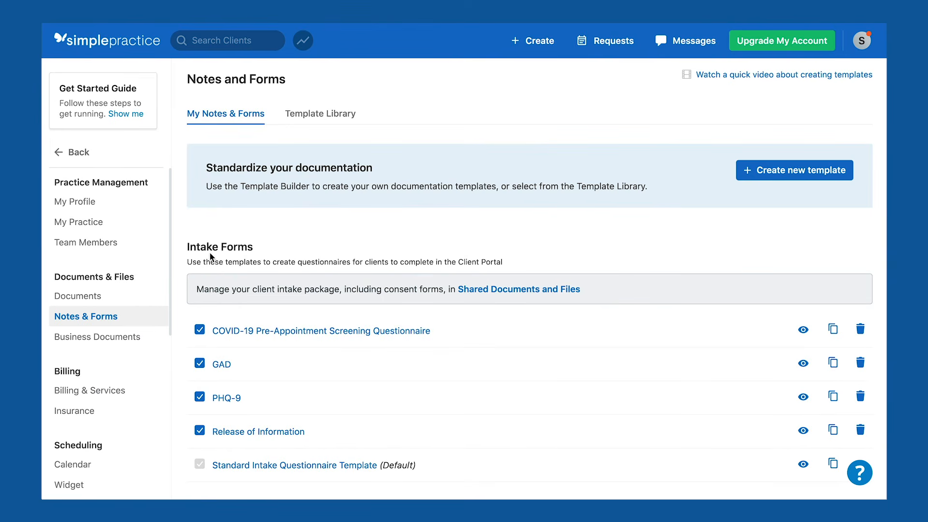
scroll(413, 229, down, 7)
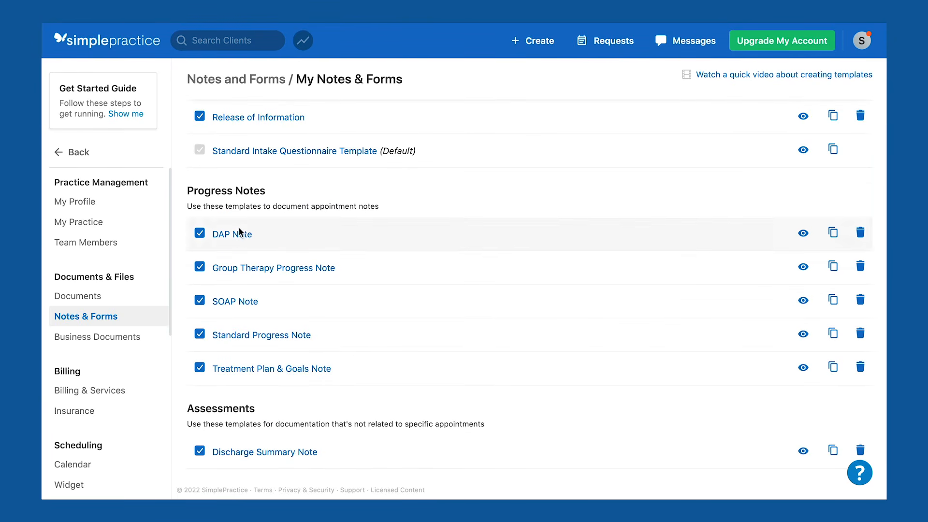
click(802, 300)
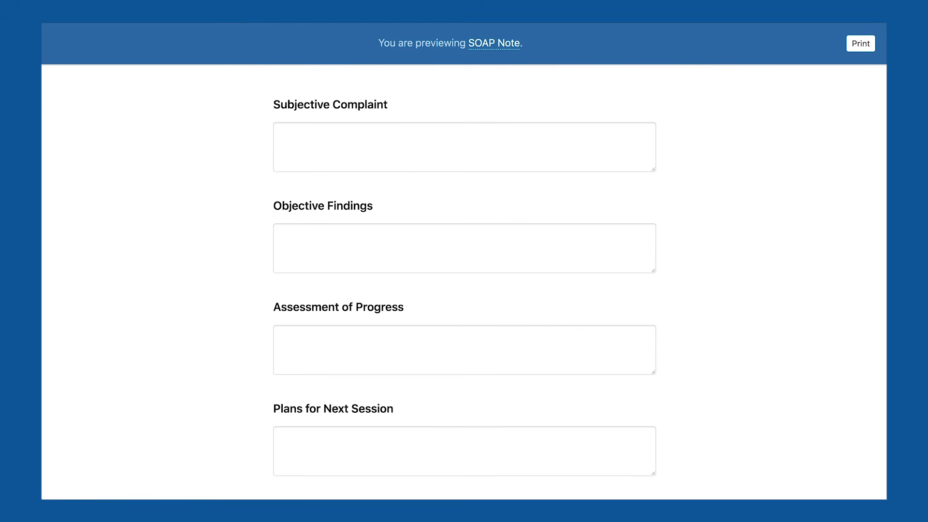
key(super+w)
scroll(386, 305, up, 6)
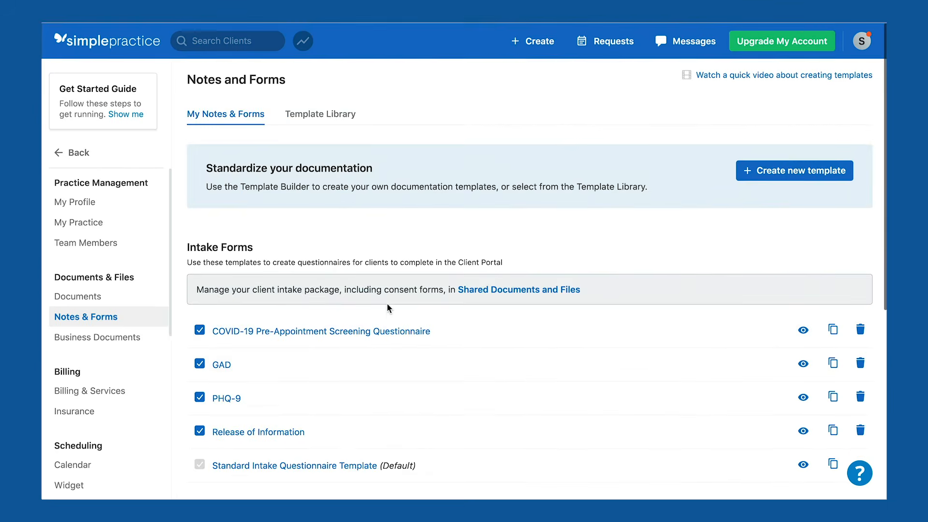
Add the ACE Questionnaire from the Template Library and move question 2 above question 1.
click(324, 119)
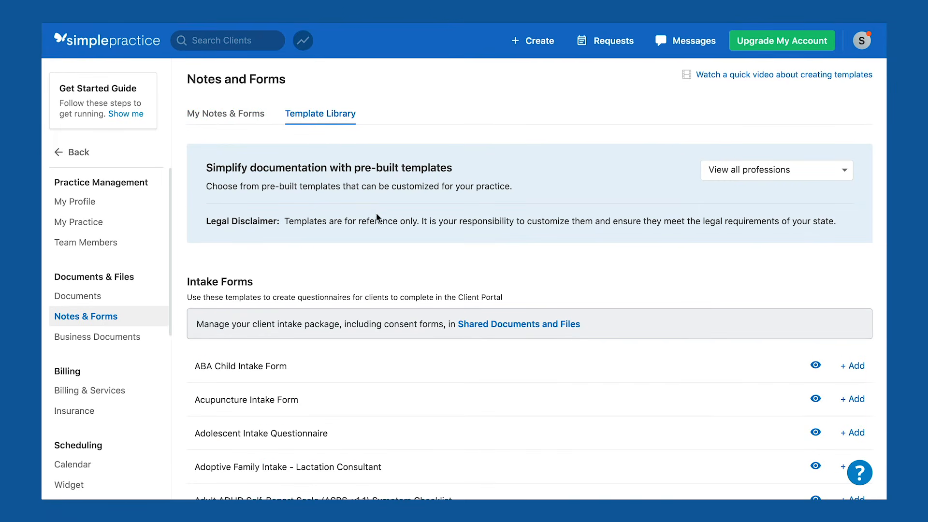
scroll(400, 219, down, 7)
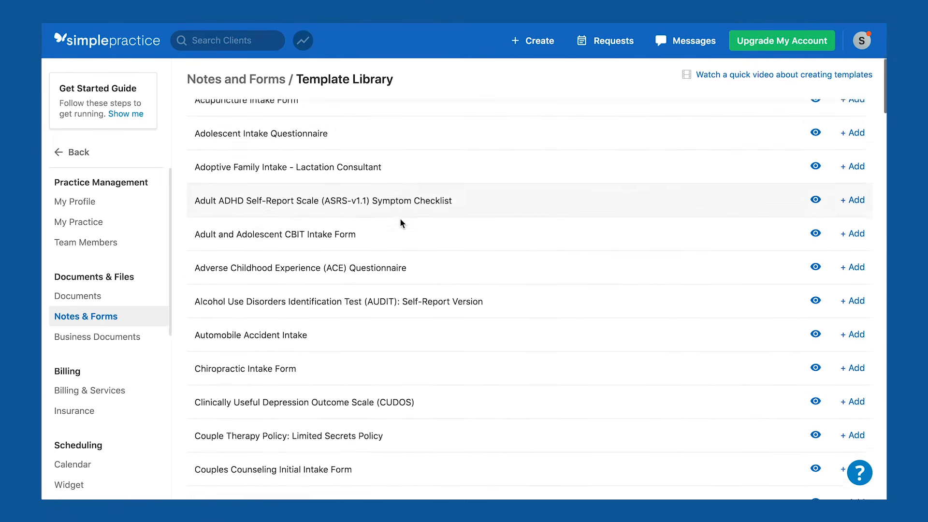
click(855, 251)
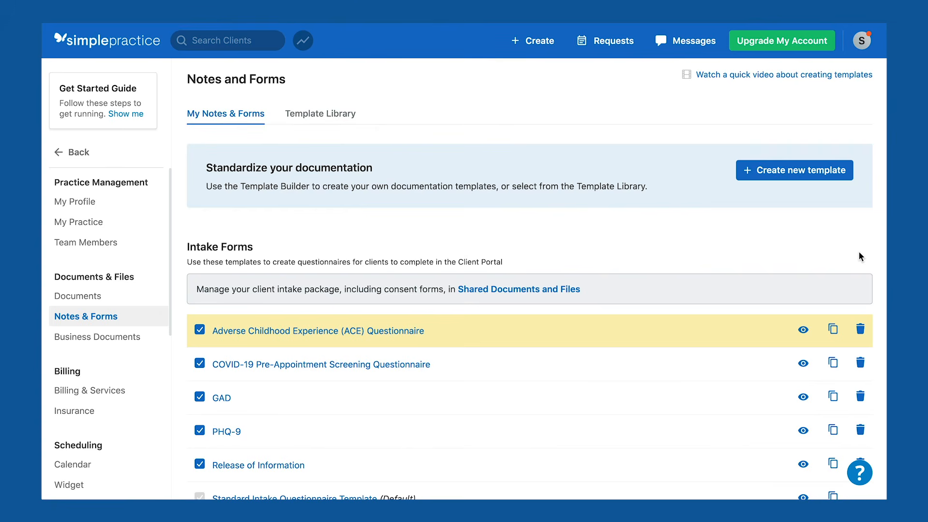
click(409, 330)
drag(215, 381, 226, 342)
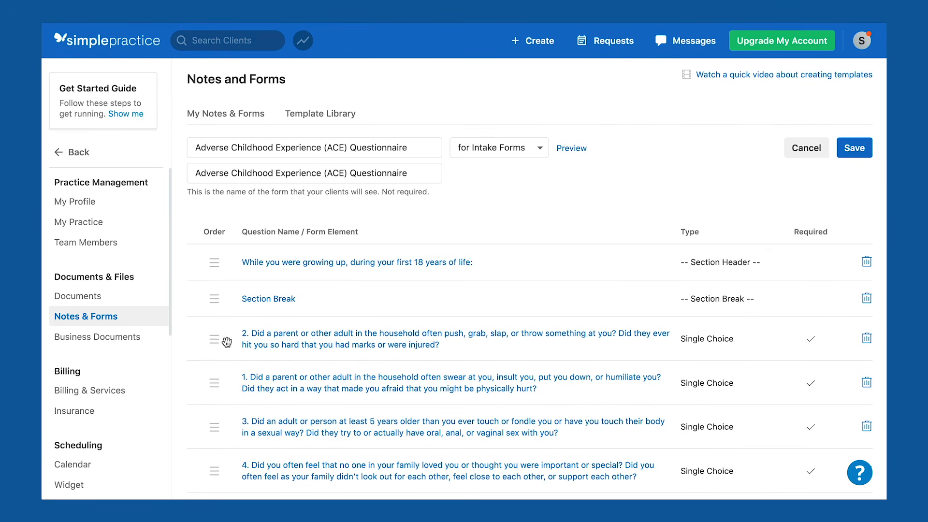
click(306, 339)
scroll(515, 343, down, 2)
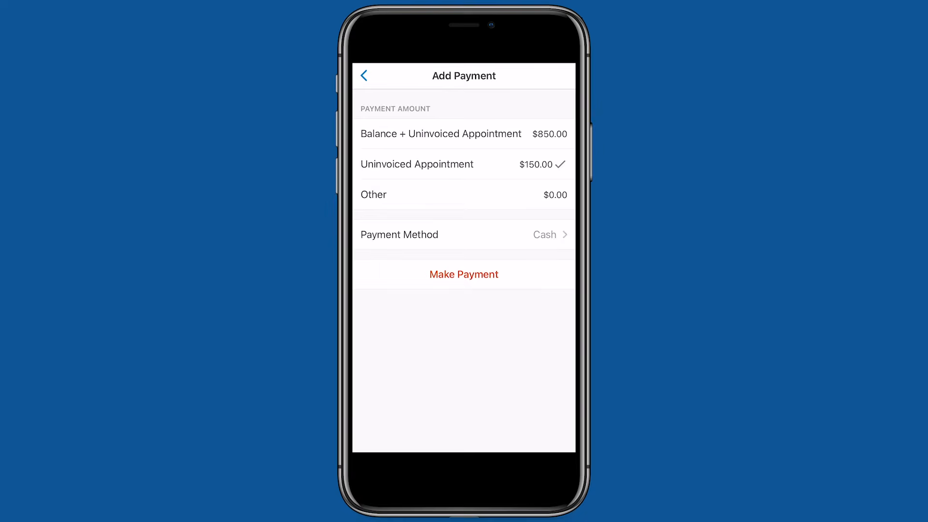
Choose a payment method, send the drafted client message, and start a progress note from the previous note.
click(464, 234)
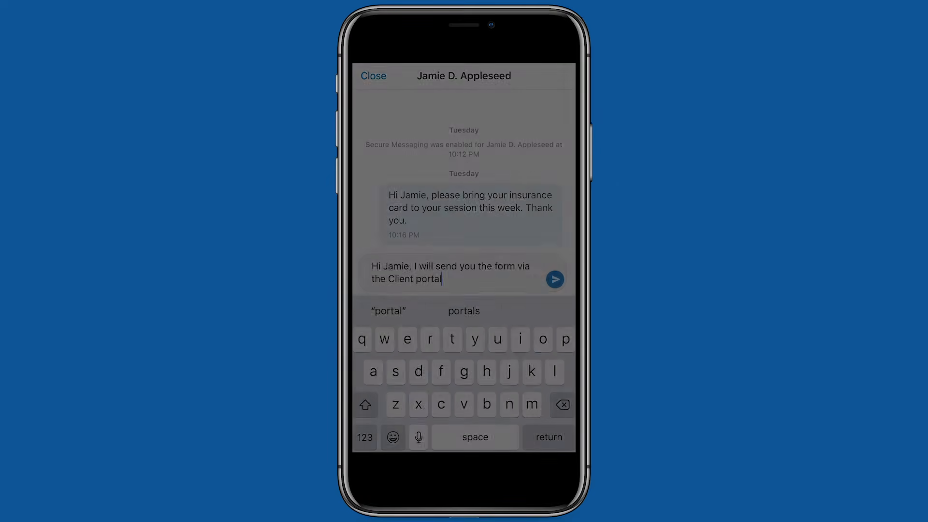
click(554, 279)
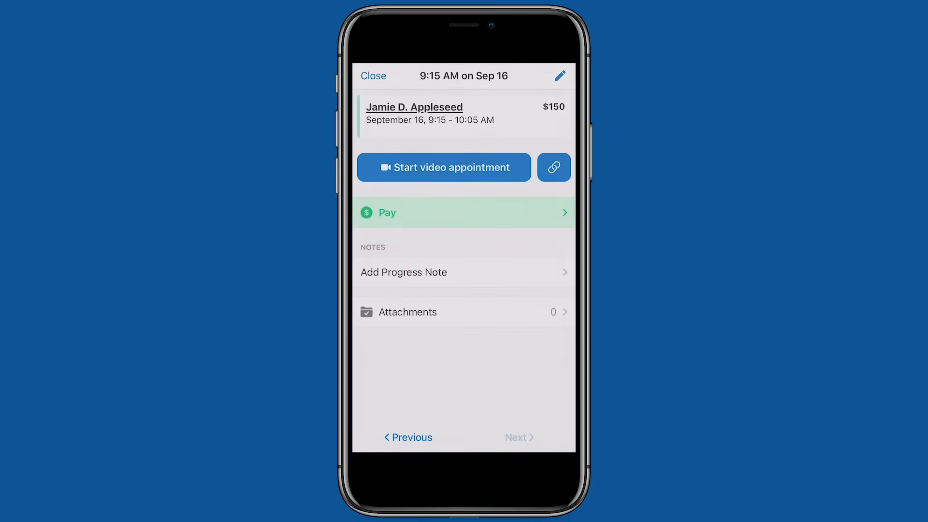
click(462, 272)
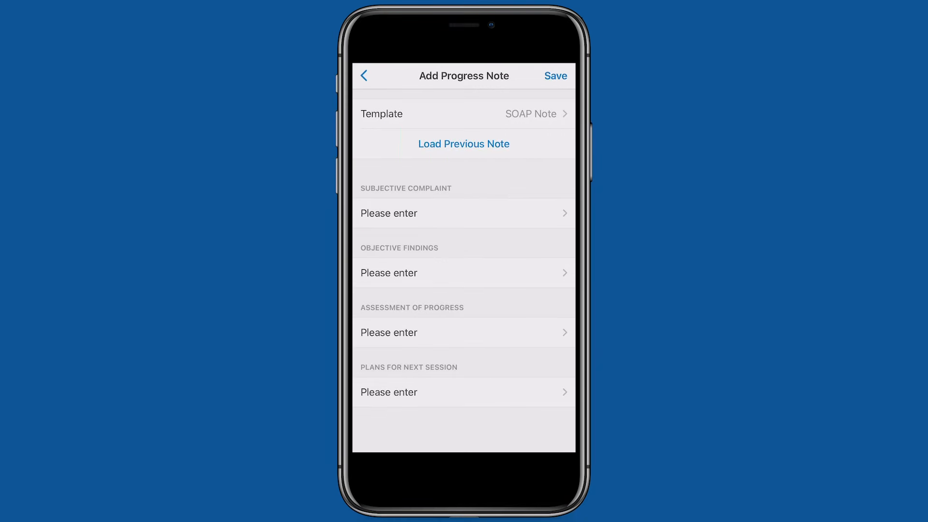
click(463, 144)
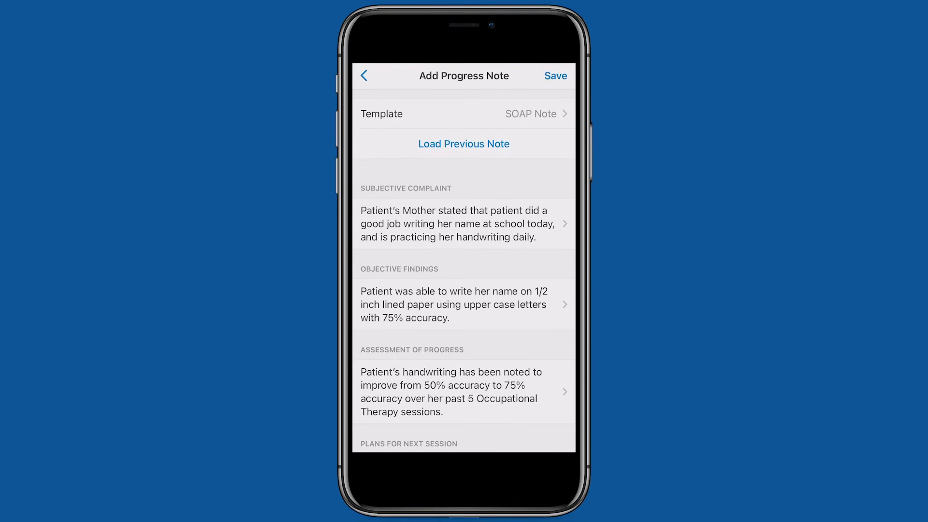
Change the session count in the Assessment of Progress from 5 to 6 and save the note.
scroll(464, 271, down, 2)
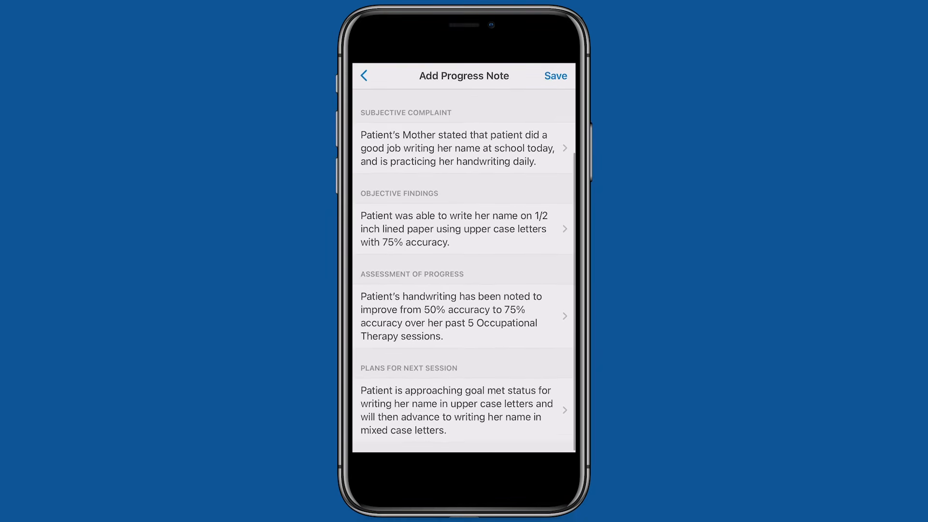
click(464, 312)
click(479, 127)
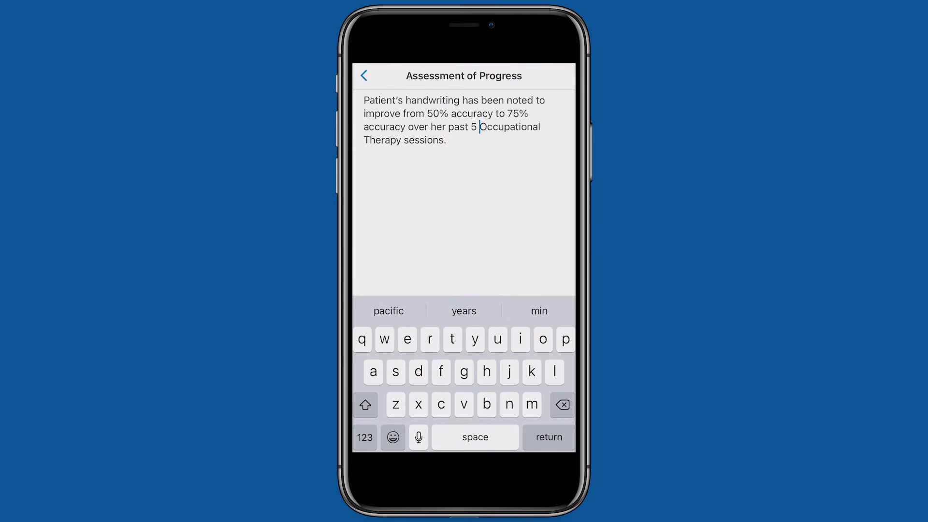
key(BackSpace)
key(BackSpace)
click(364, 437)
text(6)
click(549, 437)
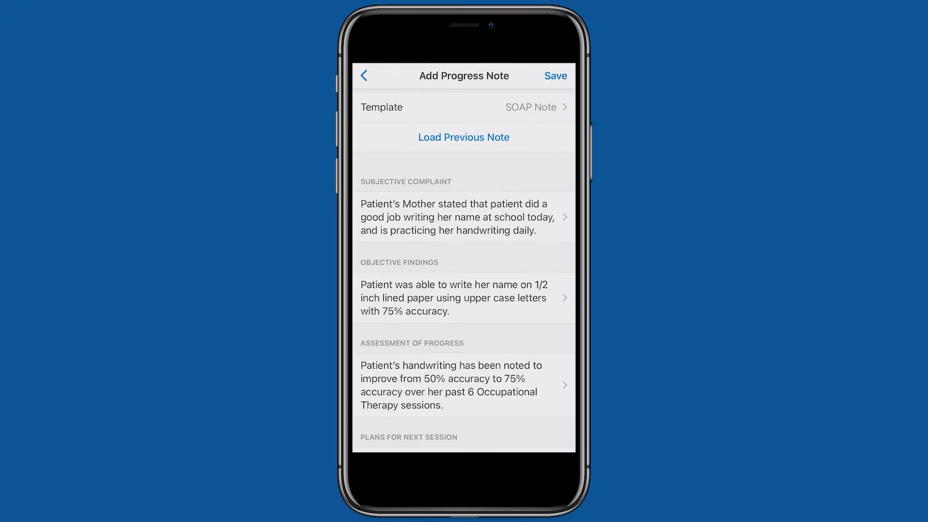
click(555, 76)
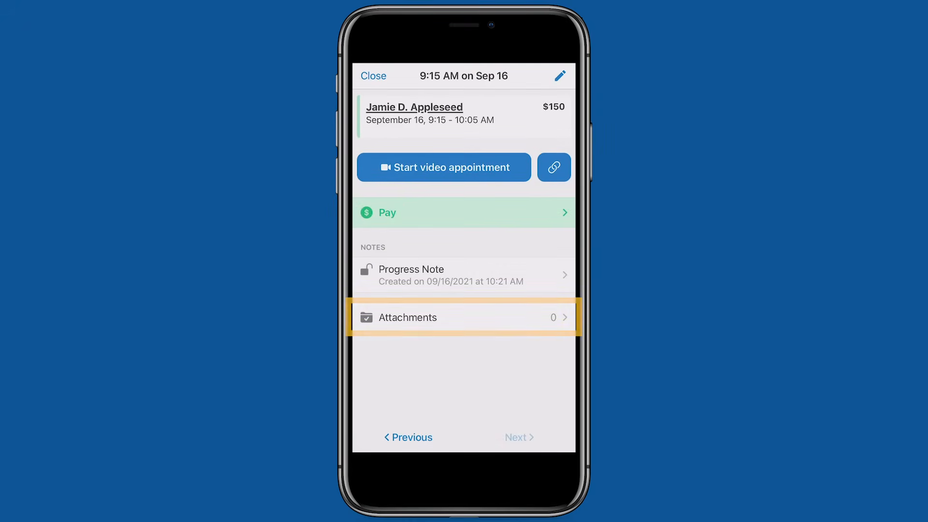
Attach a photo of the lined paper page to the note's attachments.
click(464, 318)
click(560, 76)
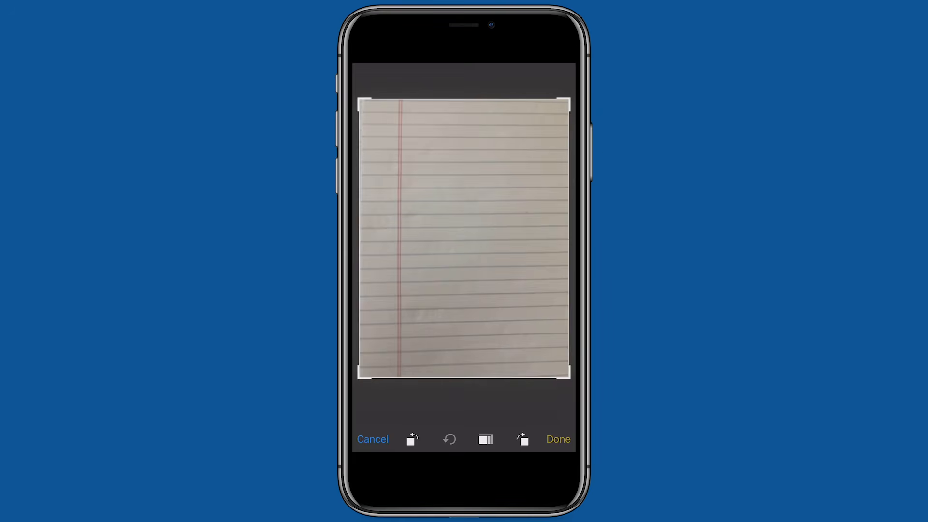
click(558, 439)
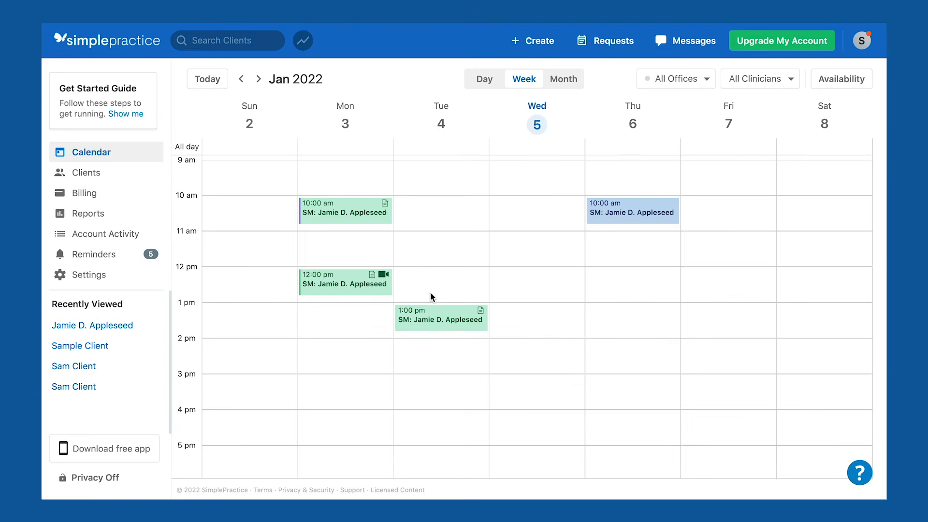
click(102, 452)
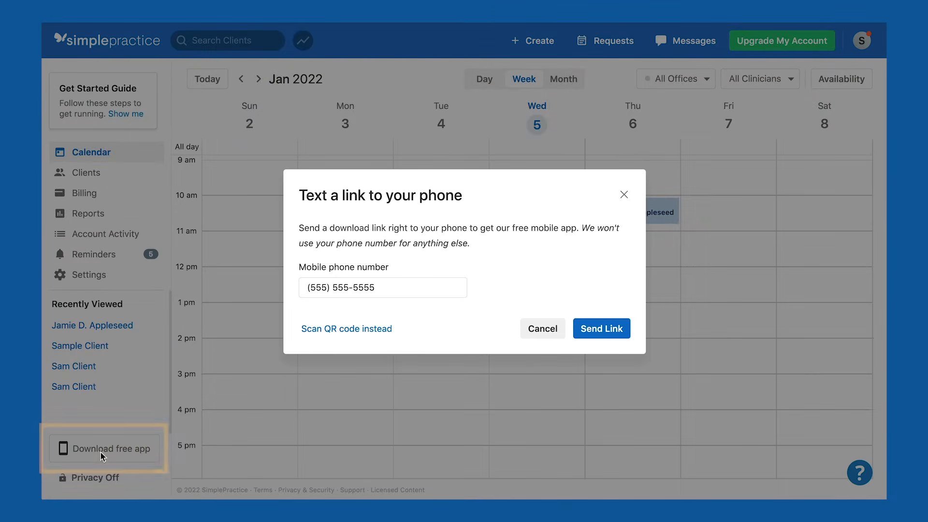
click(390, 330)
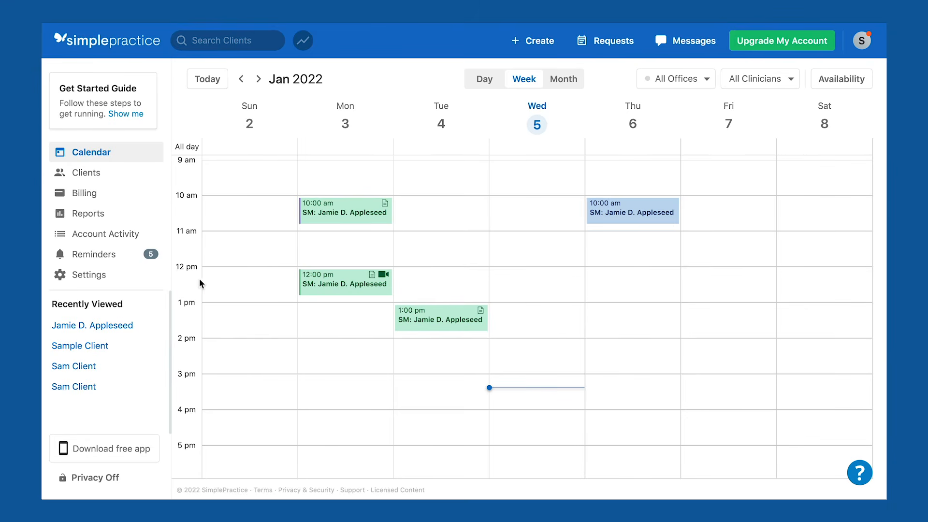
Turn on Secure Messaging for team members and clients, enabling it for the first listed client.
click(124, 277)
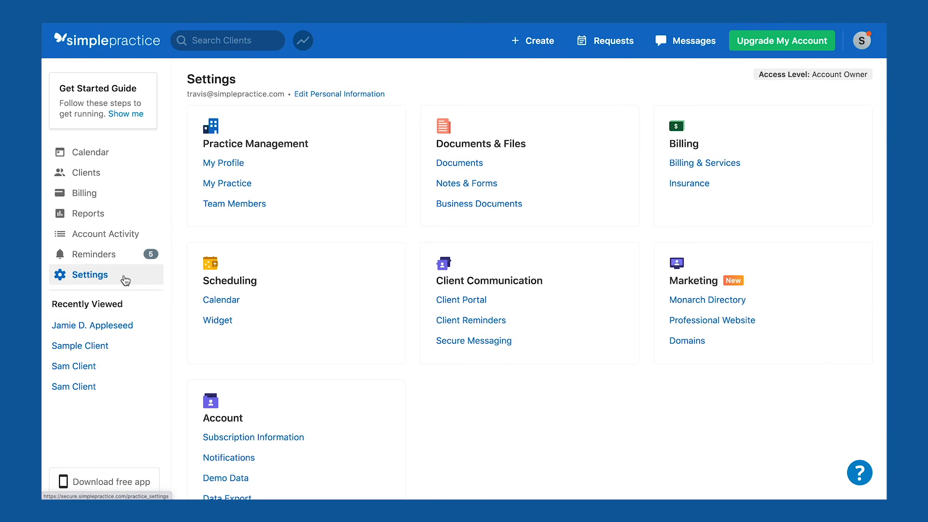
click(480, 351)
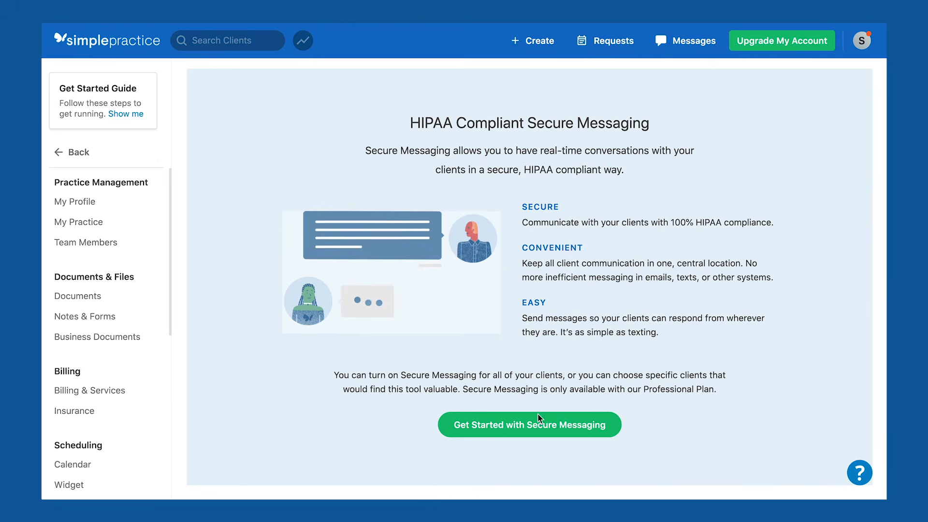
click(526, 436)
click(213, 124)
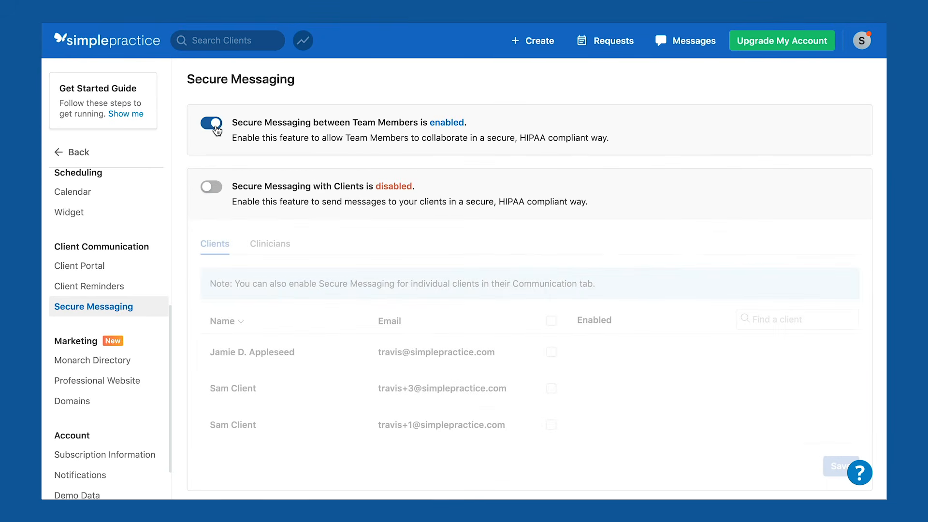
click(211, 187)
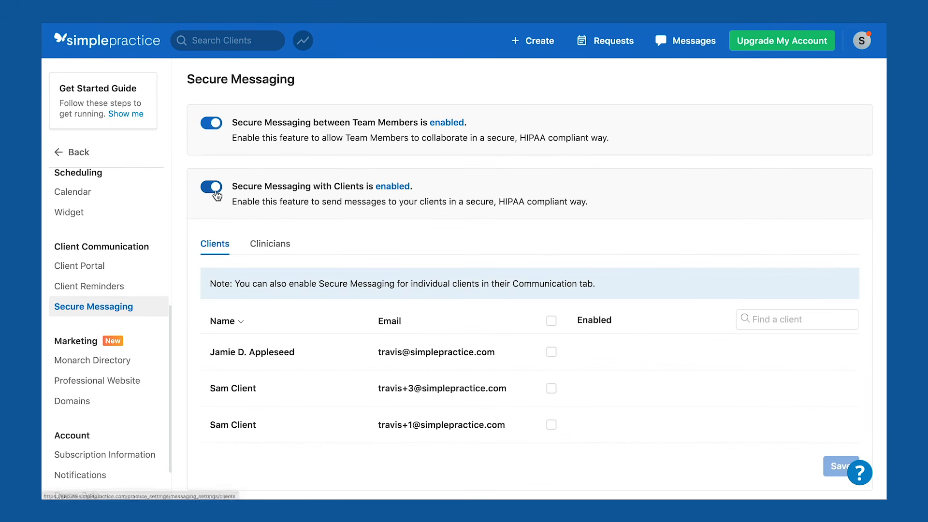
click(550, 353)
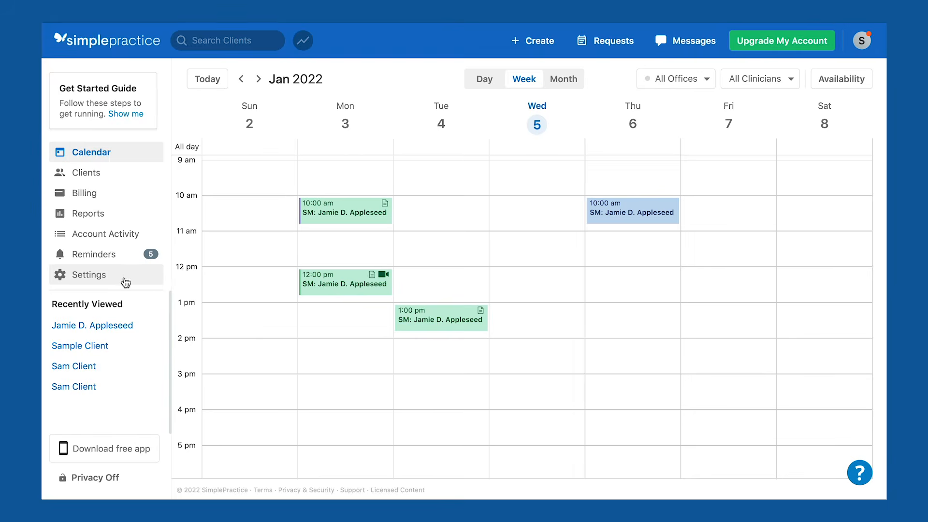
Open the Add Team Member form from Settings > Team Members.
click(124, 281)
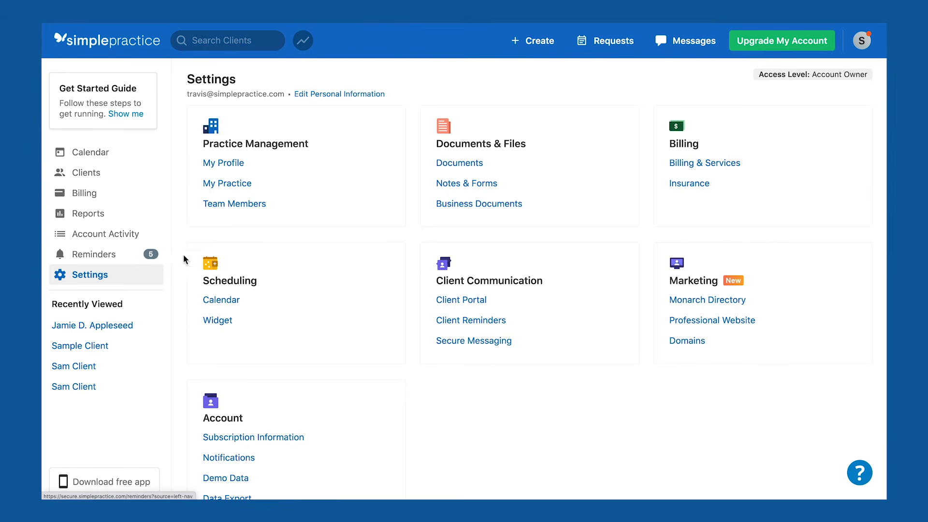
click(230, 207)
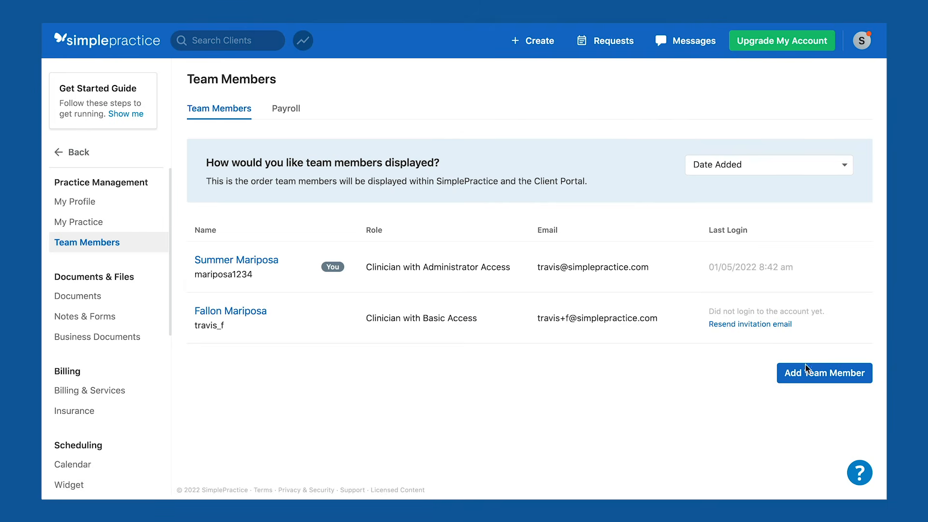
click(836, 376)
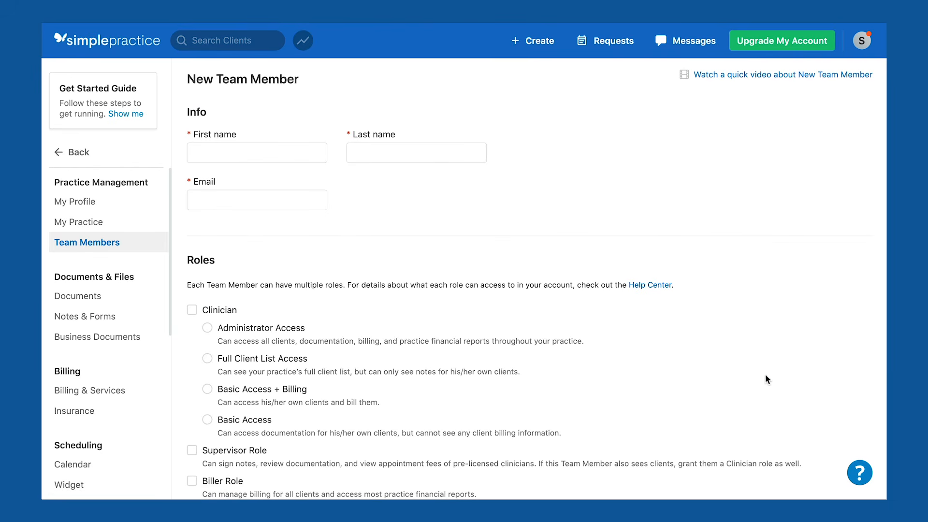
scroll(361, 296, down, 3)
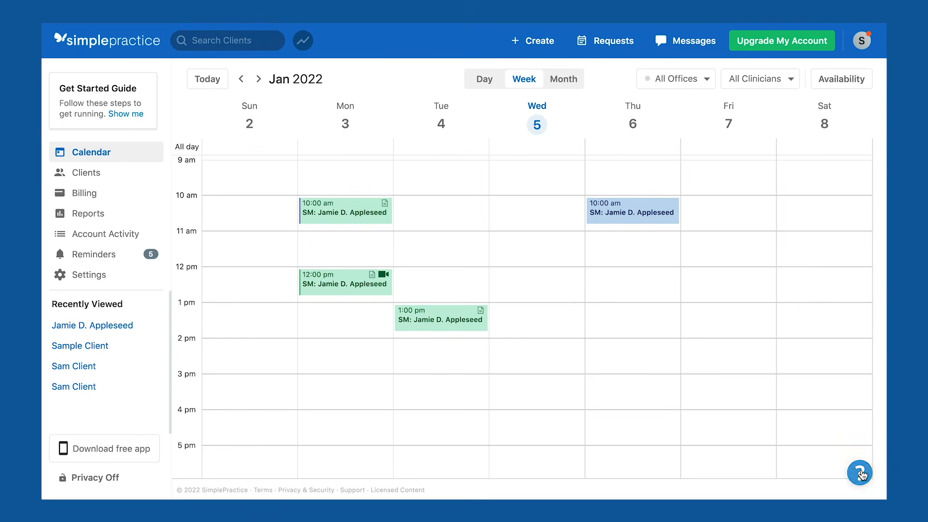
Ask the help chat 'how to switch' and open its Step 1 guide on exporting client data.
click(860, 472)
click(821, 418)
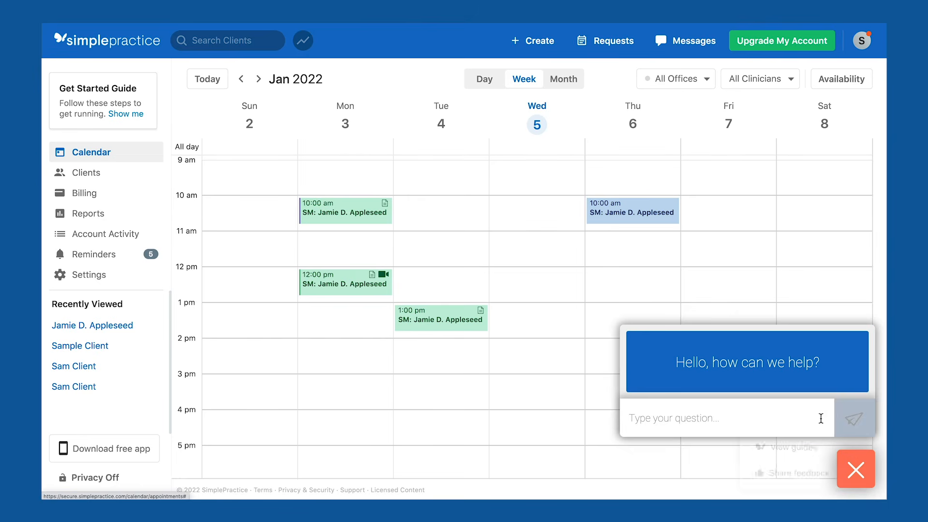
click(789, 417)
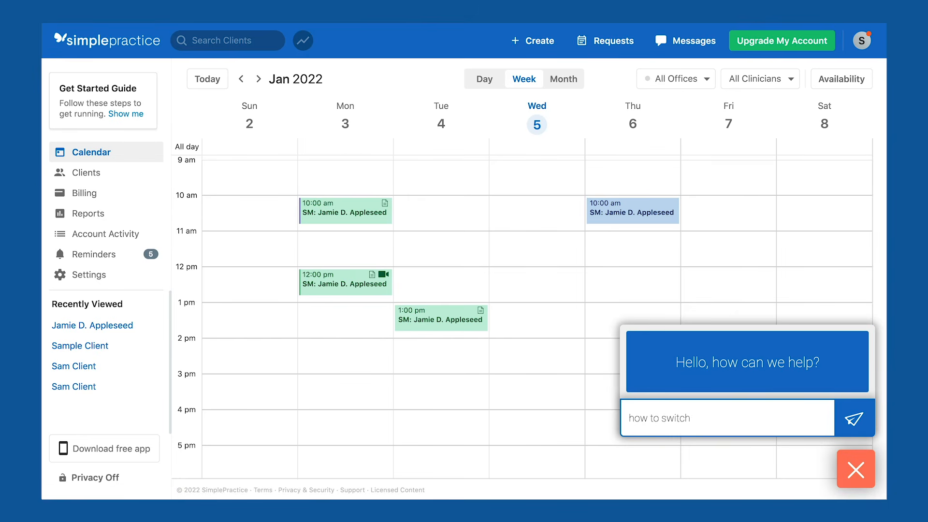
text(how to switch)
key(Return)
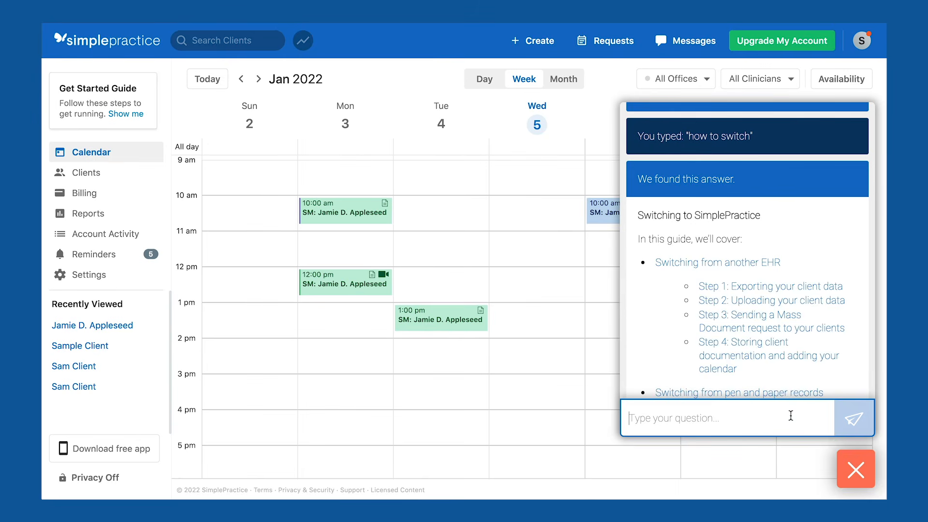
click(754, 289)
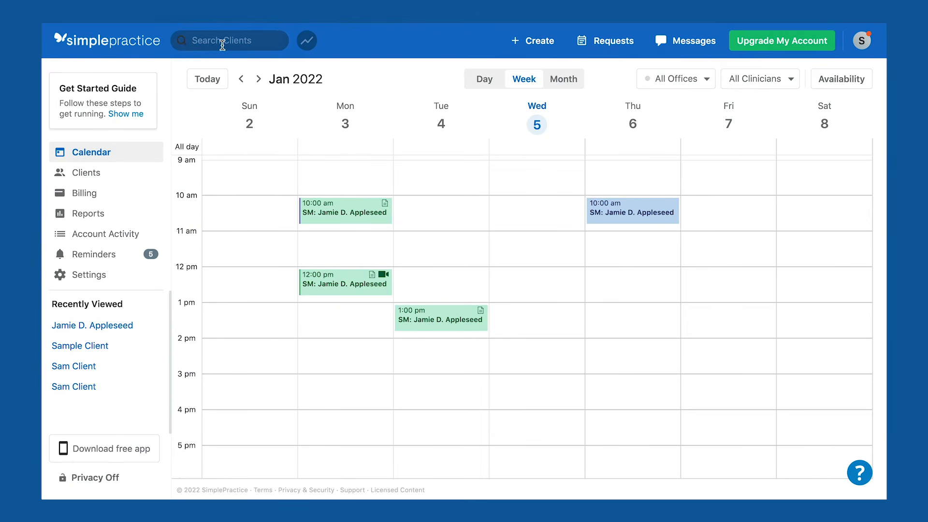
Upload the 2019 notes zip file to the demo client's record and start renaming it.
click(222, 42)
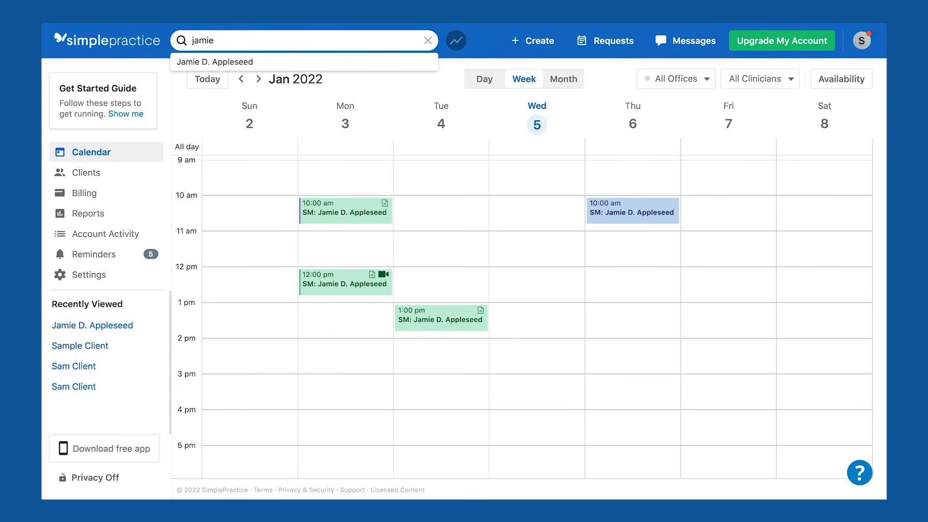
click(222, 59)
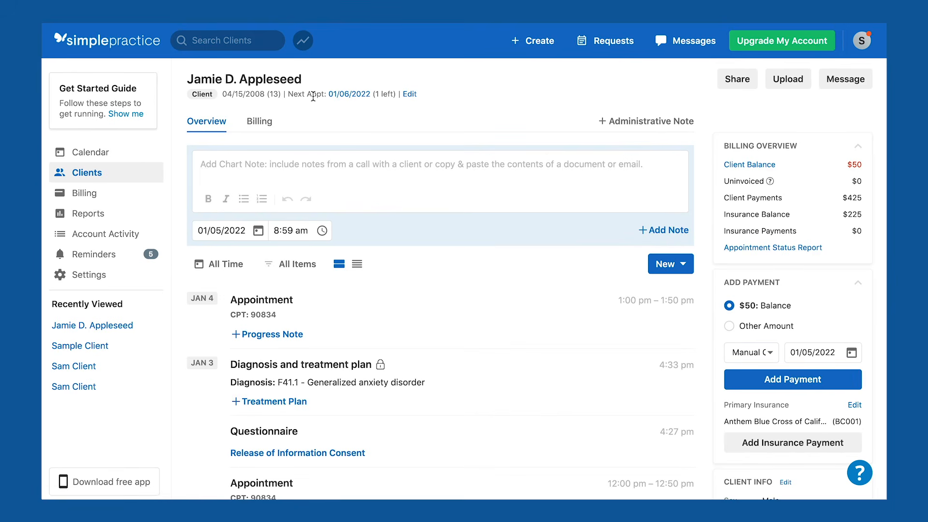
click(788, 80)
click(249, 114)
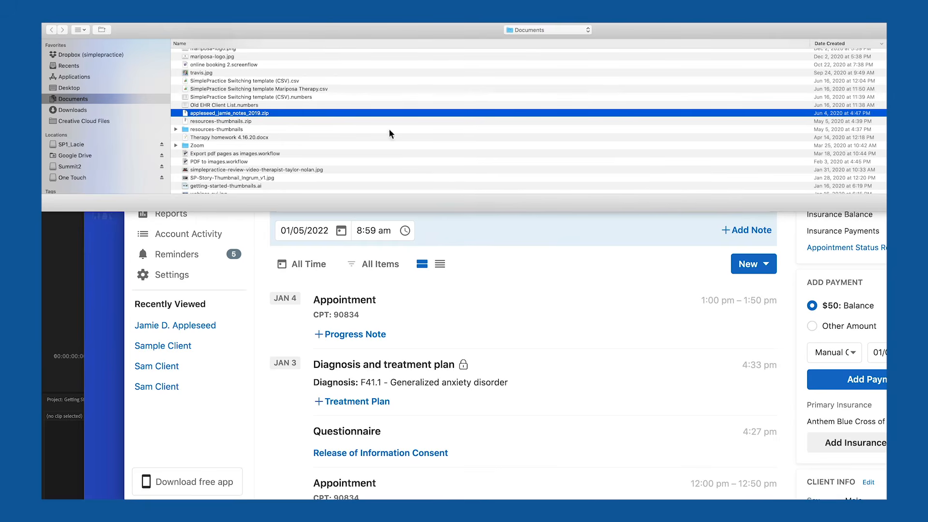
key(Return)
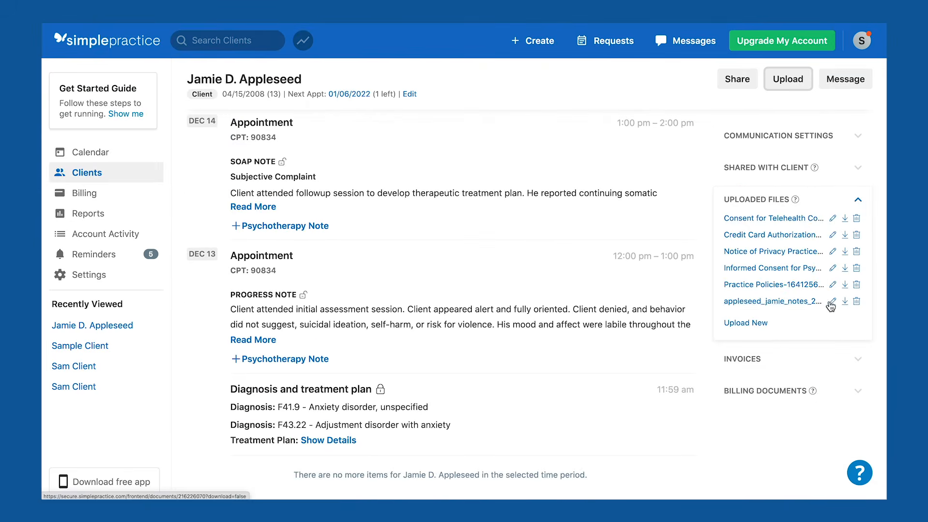
click(831, 304)
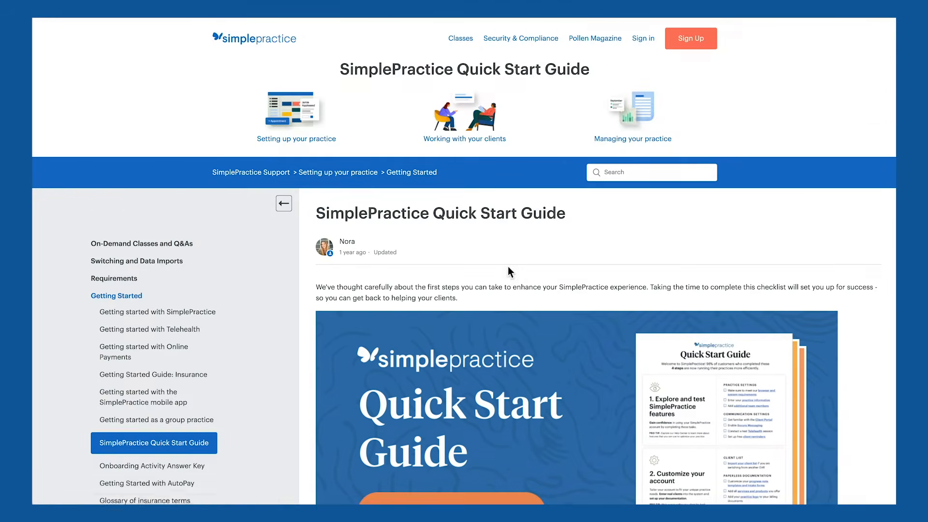
Download the Quick Start Guide PDF from the help article and open it.
scroll(508, 266, down, 4)
click(628, 368)
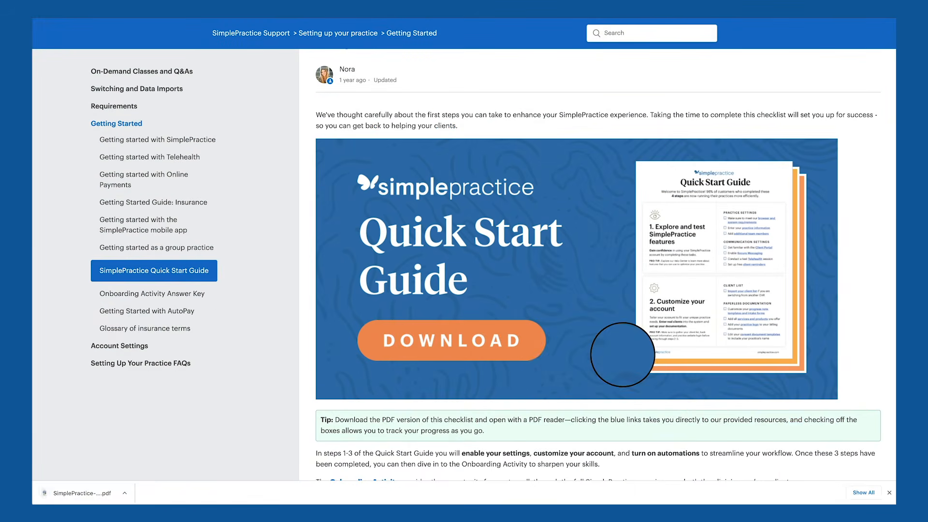
click(129, 493)
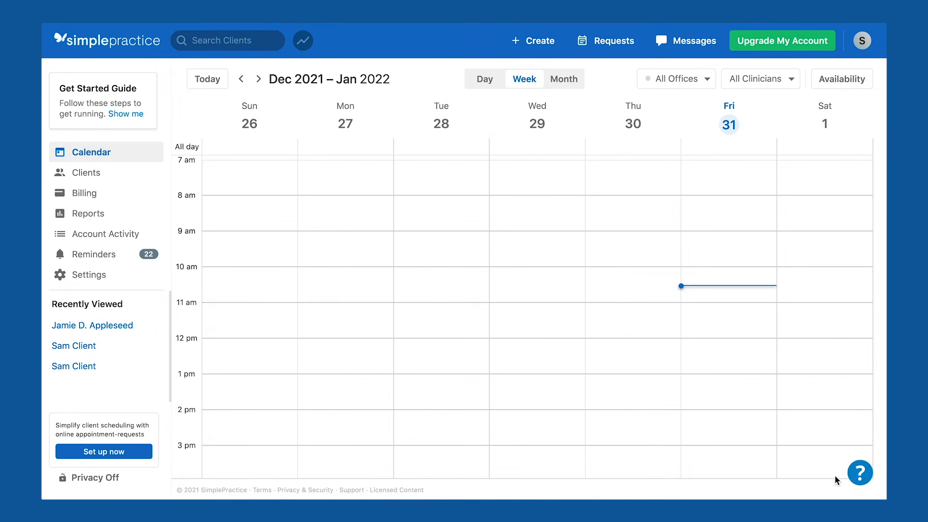
Send the question 'intake forms' to the SimplePractice help chat.
click(859, 474)
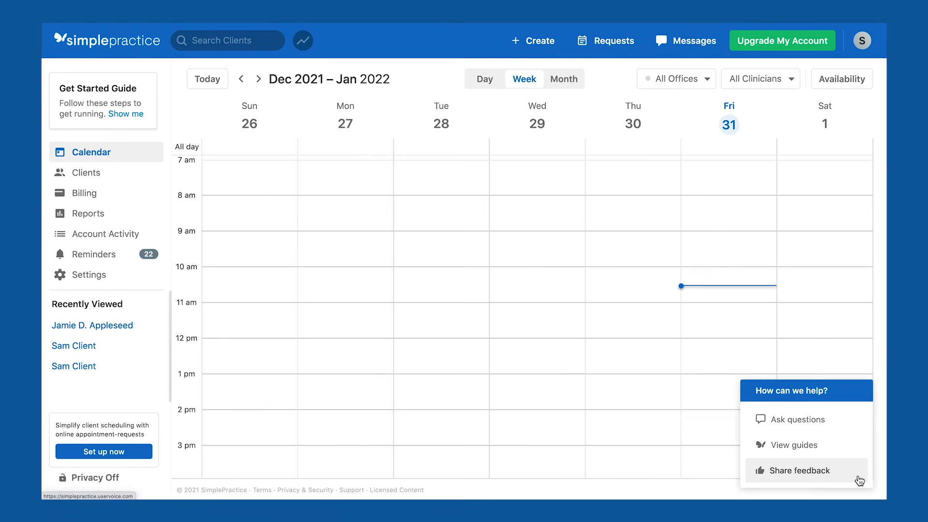
click(840, 426)
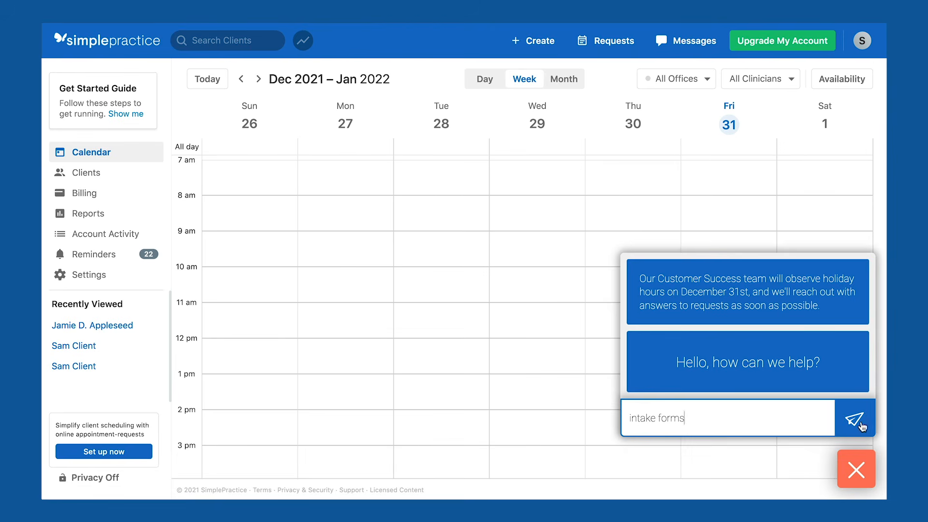
text(intake forms)
click(859, 423)
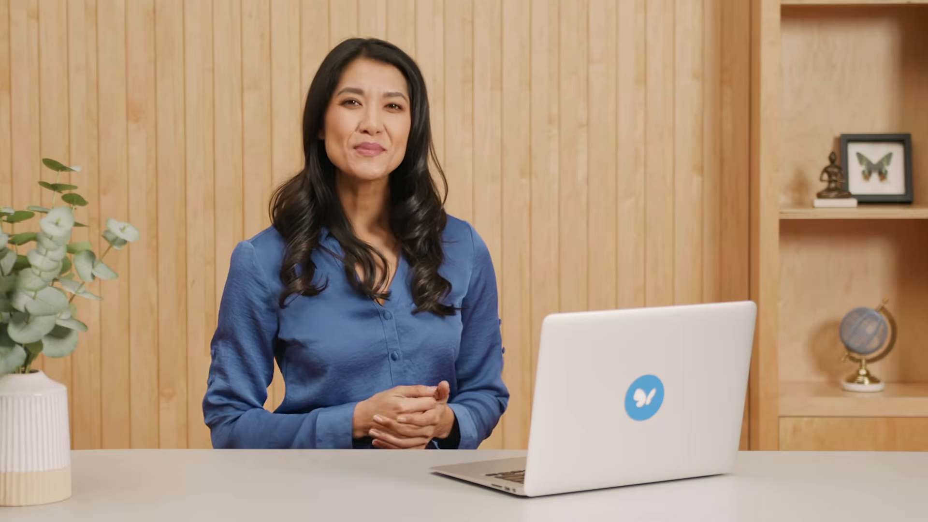